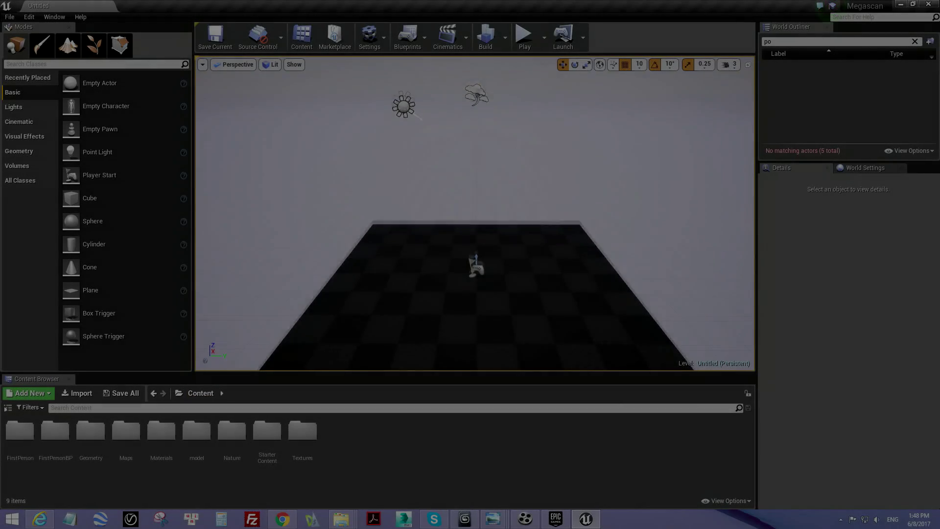
- Place a Box brush from Geometry onto the floor and set its Y thickness to 20
{"action": "left_click", "coordinate": [32, 167]}
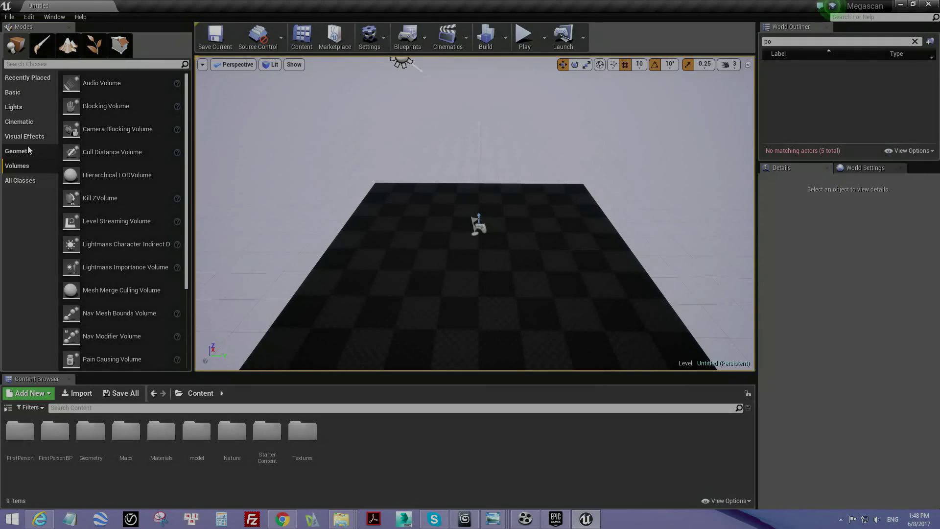
{"action": "left_click", "coordinate": [29, 150]}
{"action": "left_click_drag", "start_coordinate": [71, 83], "coordinate": [597, 262]}
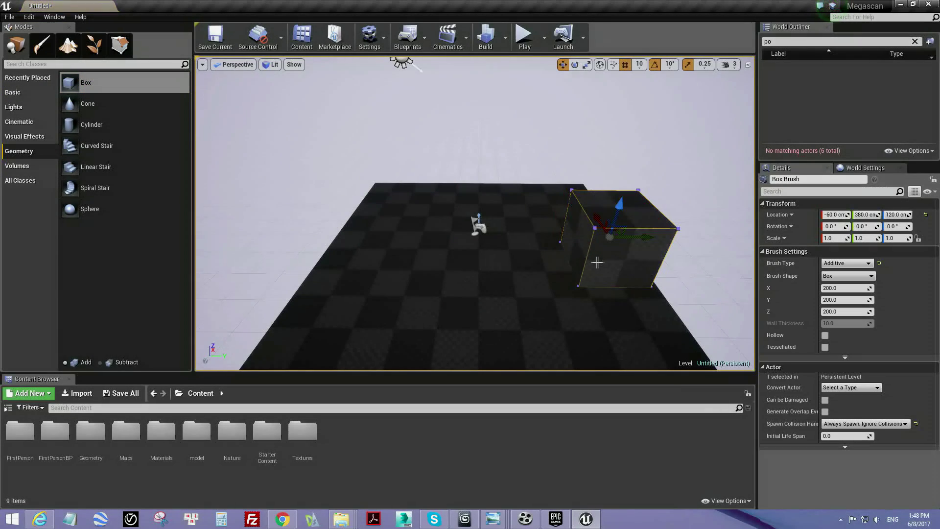
{"action": "type", "text": "2"}
{"action": "key", "text": "Return"}
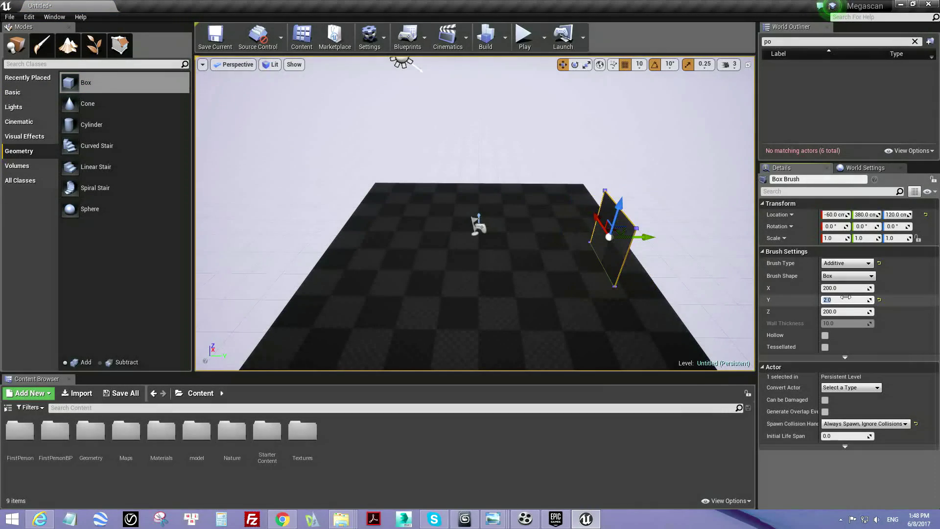
{"action": "type", "text": "20"}
{"action": "key", "text": "Return"}
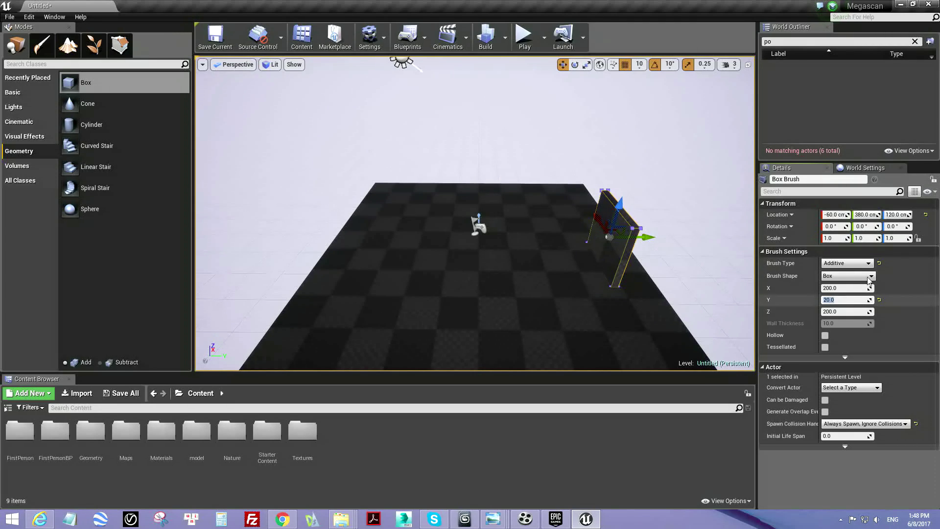
- Move the brush to the floor edge and make it 600 tall and 1000 wide
{"action": "left_click_drag", "start_coordinate": [634, 237], "coordinate": [669, 239]}
{"action": "left_click", "coordinate": [848, 312]}
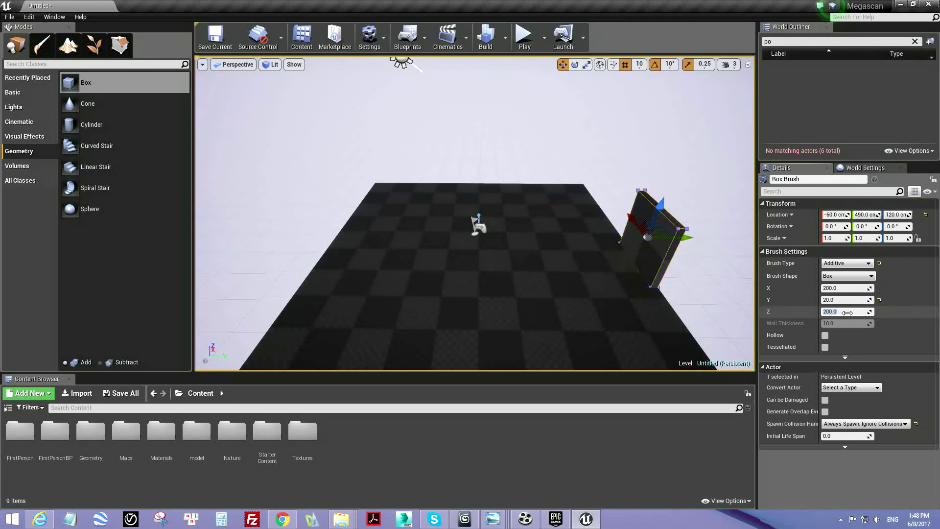
{"action": "type", "text": "600"}
{"action": "key", "text": "Return"}
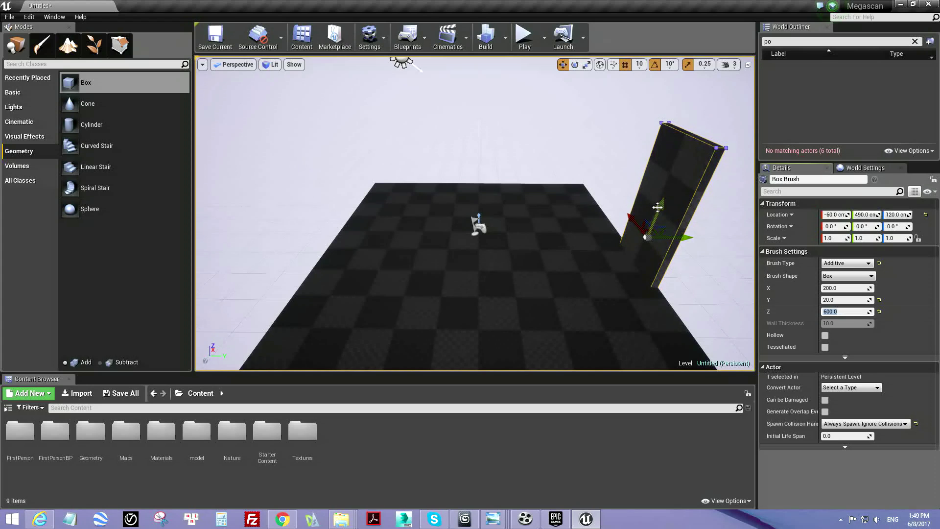
{"action": "left_click_drag", "start_coordinate": [690, 120], "coordinate": [689, 134]}
{"action": "key", "text": "f"}
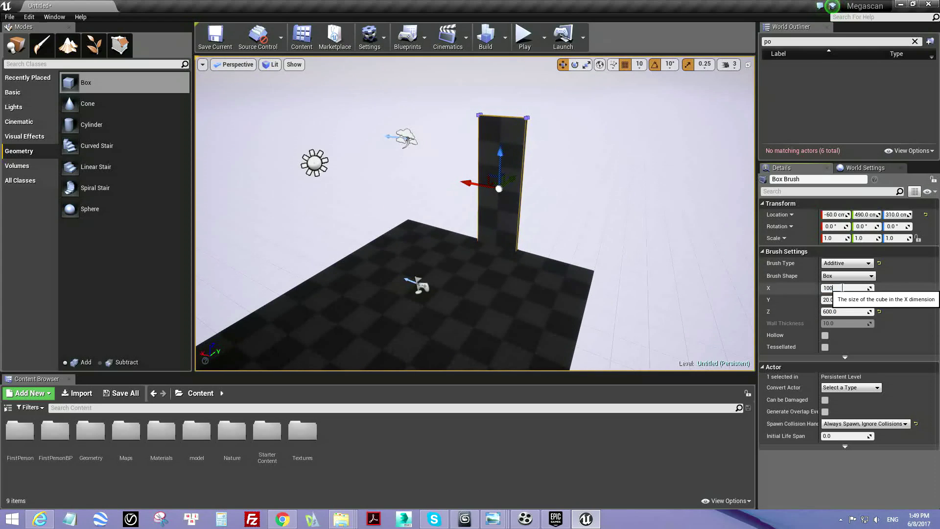
{"action": "type", "text": "0"}
{"action": "key", "text": "Return"}
{"action": "mouse_move", "coordinate": [461, 179]}
{"action": "left_mouse_down", "text": "alt"}
{"action": "mouse_move", "coordinate": [631, 149]}
{"action": "mouse_move", "coordinate": [412, 183]}
{"action": "left_mouse_up", "text": "alt"}
- Duplicate the wall, rotate it to -90° and push it to the side edge at X 490
{"action": "key", "text": "f"}
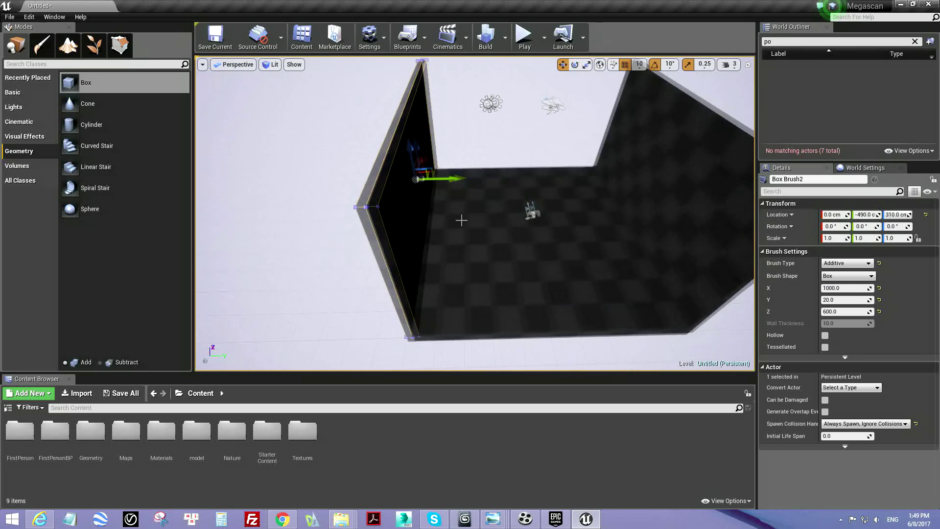
{"action": "mouse_move", "coordinate": [525, 212]}
{"action": "left_mouse_down"}
{"action": "mouse_move", "coordinate": [545, 197]}
{"action": "mouse_move", "coordinate": [521, 148]}
{"action": "mouse_move", "coordinate": [529, 147]}
{"action": "left_mouse_up"}
{"action": "key", "text": "f"}
{"action": "key", "text": "w"}
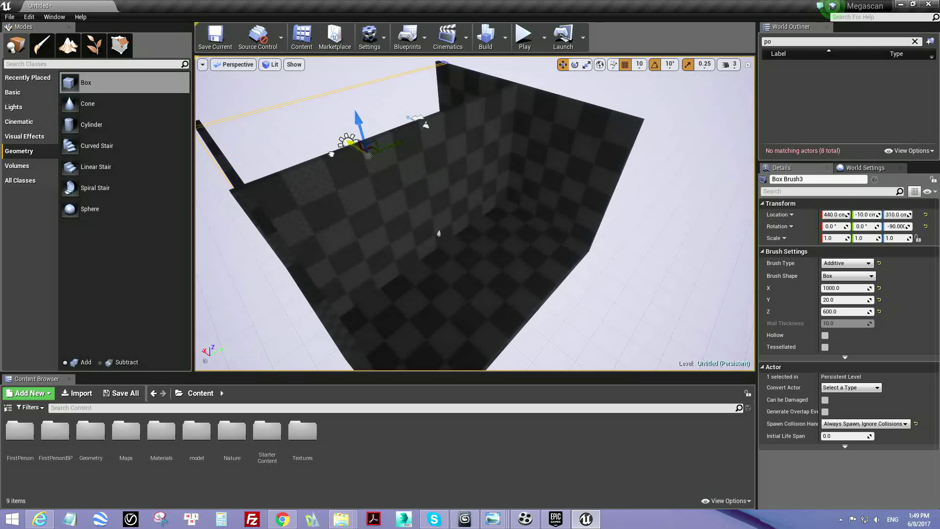
{"action": "left_click_drag", "start_coordinate": [322, 154], "coordinate": [418, 132]}
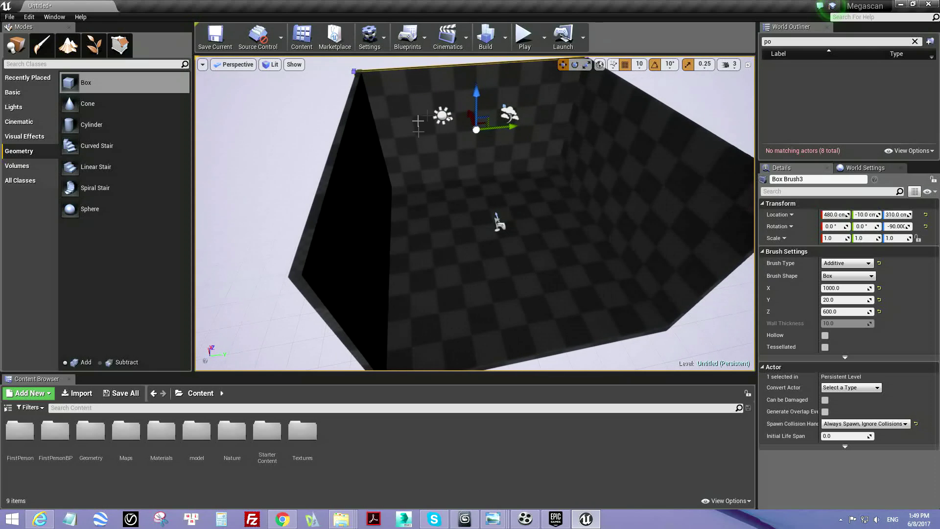
- Copy the side wall to X -490 and add a fifth wall copy inside the room
{"action": "left_click_drag", "start_coordinate": [467, 114], "coordinate": [495, 115], "text": "alt"}
{"action": "key", "text": "f"}
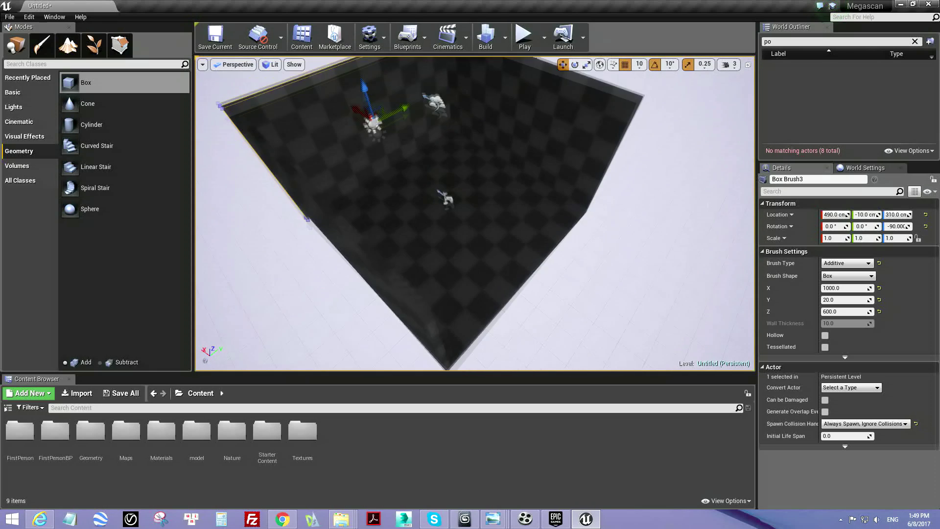
{"action": "left_click_drag", "start_coordinate": [387, 162], "coordinate": [514, 234]}
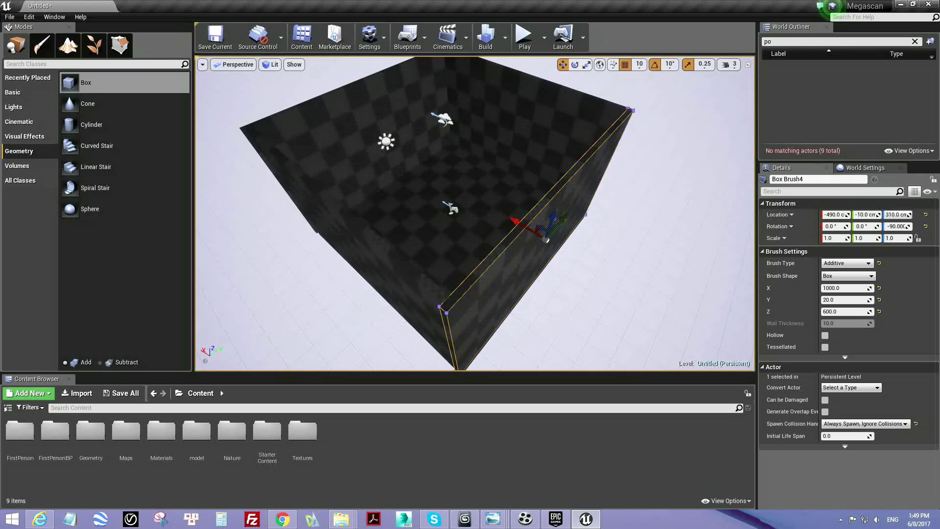
{"action": "left_click_drag", "start_coordinate": [509, 234], "coordinate": [510, 196]}
{"action": "left_click_drag", "start_coordinate": [464, 216], "coordinate": [464, 216]}
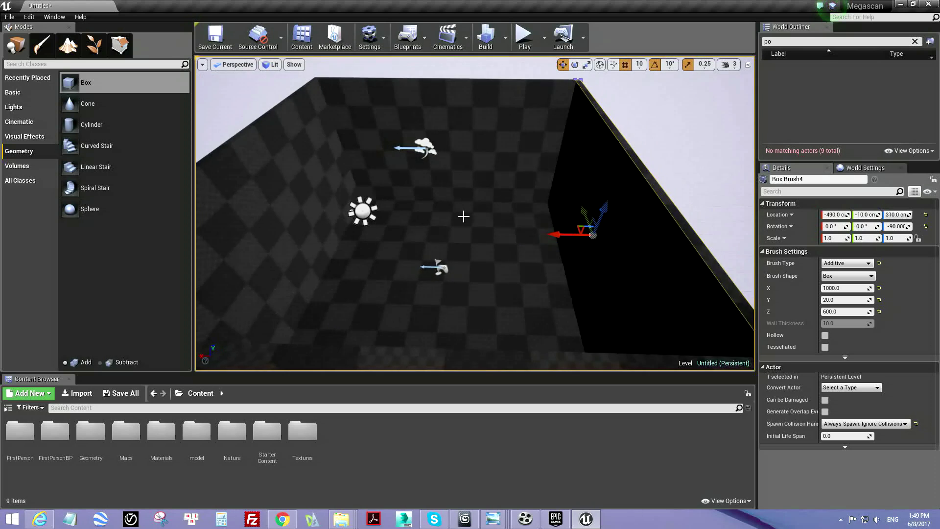
{"action": "left_click_drag", "start_coordinate": [560, 234], "coordinate": [429, 250], "text": "alt"}
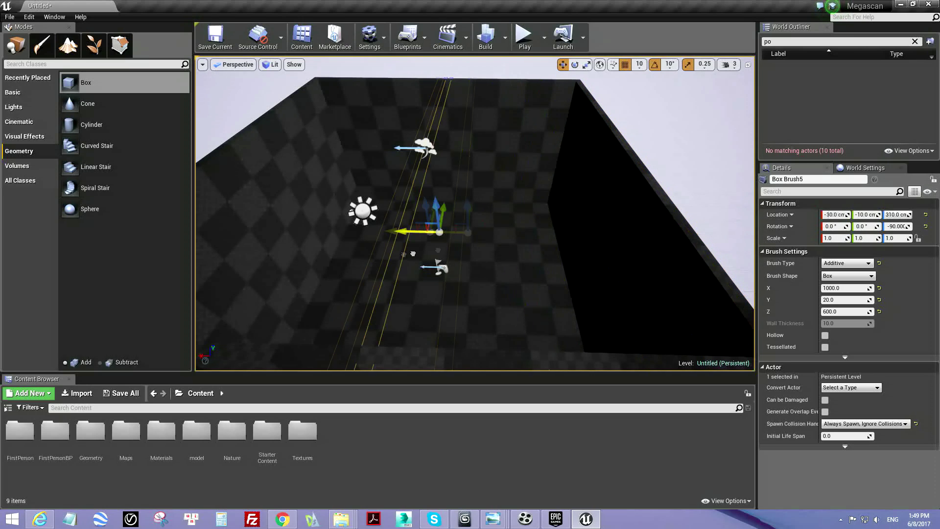
- Add a Sky Light from the Lights category to the scene
{"action": "left_click", "coordinate": [14, 107]}
{"action": "left_click_drag", "start_coordinate": [96, 151], "coordinate": [537, 253]}
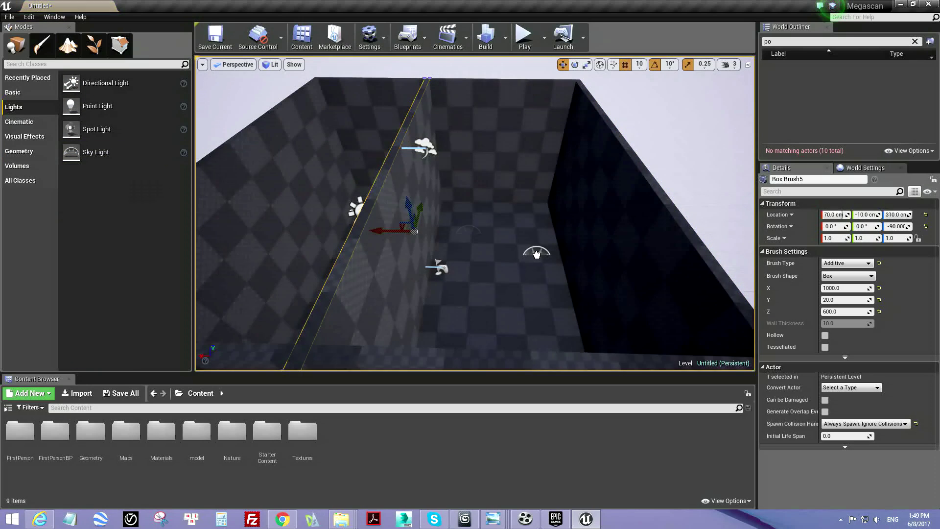
{"action": "left_click", "coordinate": [405, 211]}
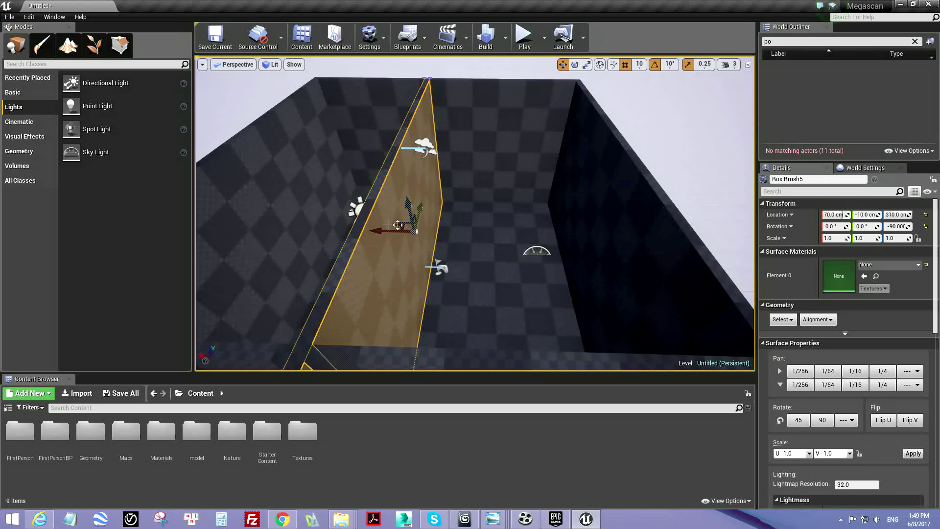
- Tip Box Brush5 flat by 90°, set its Z size to 800 and move it onto the wall tops
{"action": "left_click", "coordinate": [481, 237]}
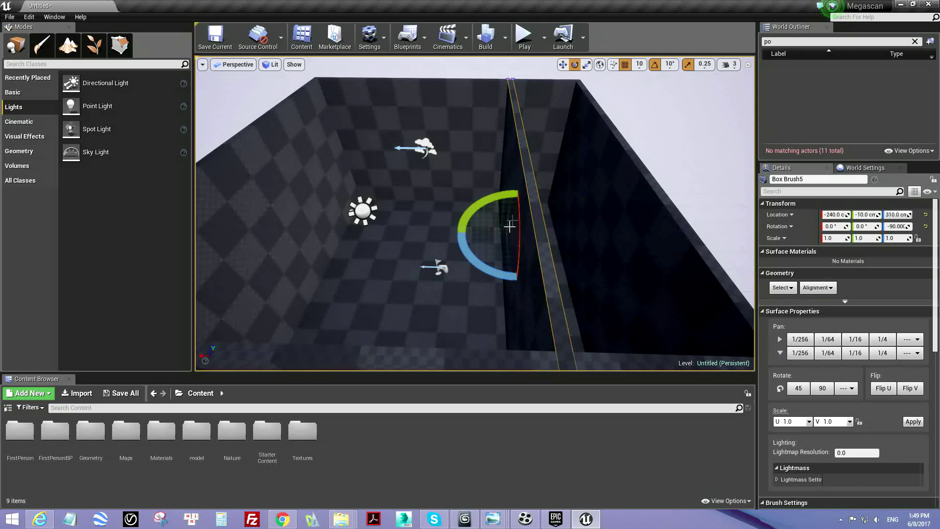
{"action": "left_click_drag", "start_coordinate": [510, 226], "coordinate": [500, 228]}
{"action": "key", "text": "w"}
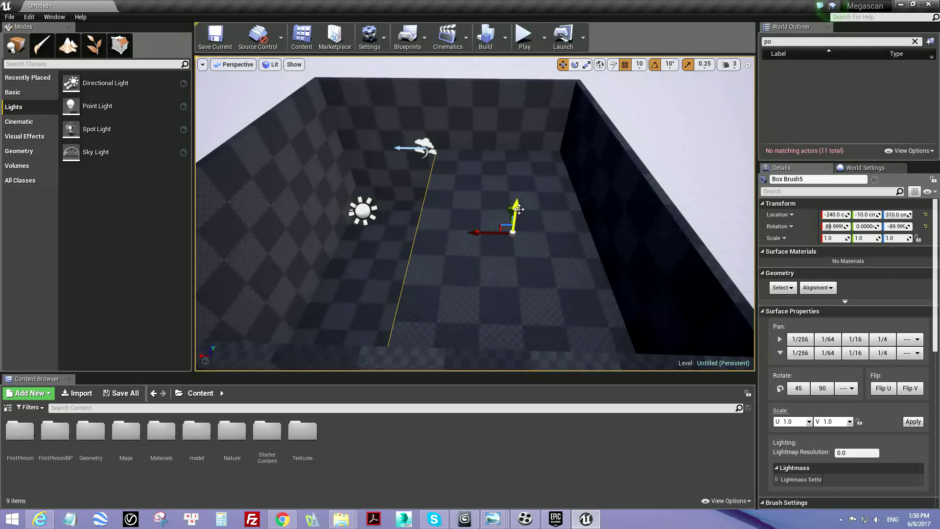
{"action": "left_click_drag", "start_coordinate": [525, 118], "coordinate": [480, 185]}
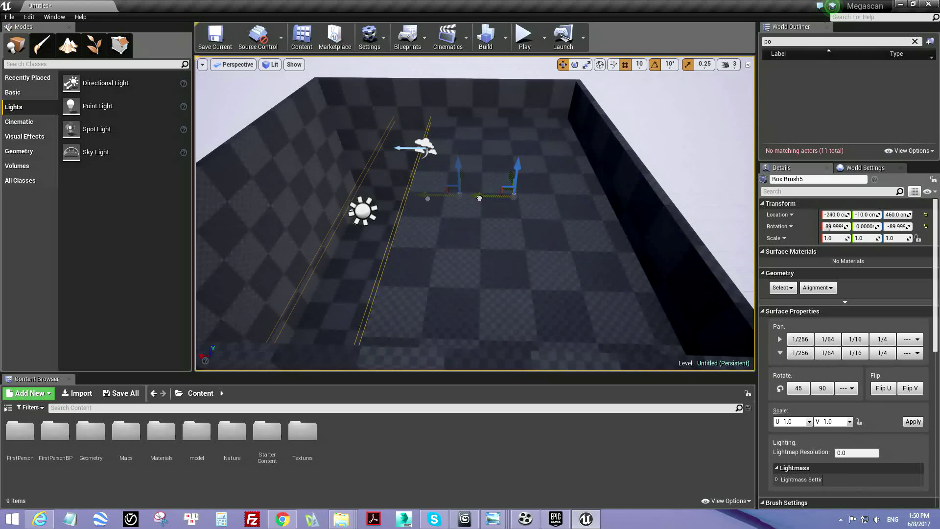
{"action": "right_click_drag", "start_coordinate": [332, 204], "coordinate": [397, 199]}
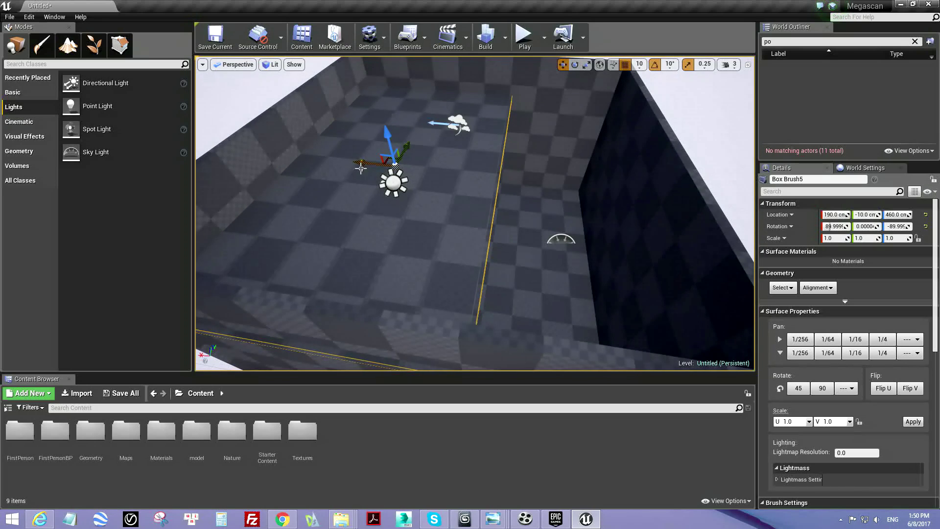
{"action": "scroll", "coordinate": [835, 359], "scroll_direction": "down", "scroll_amount": 5}
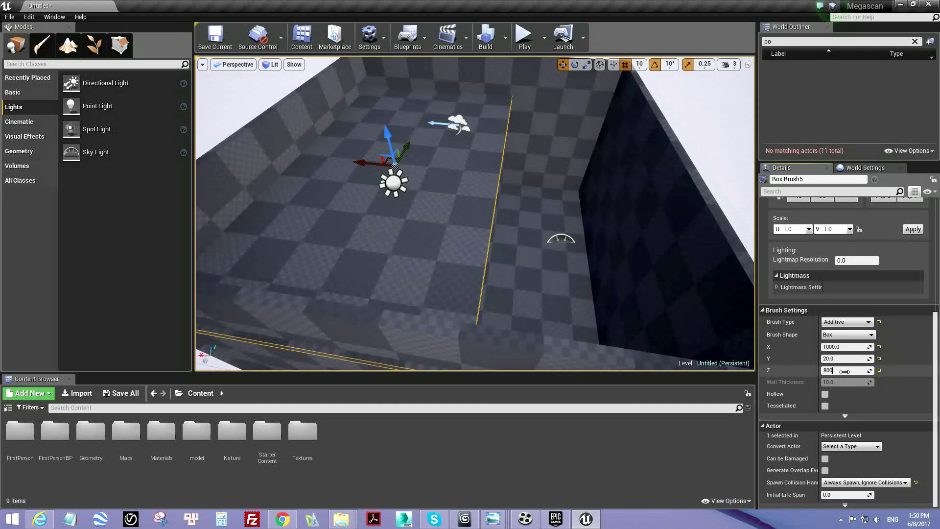
{"action": "key", "text": "Return"}
{"action": "left_click_drag", "start_coordinate": [382, 168], "coordinate": [402, 173]}
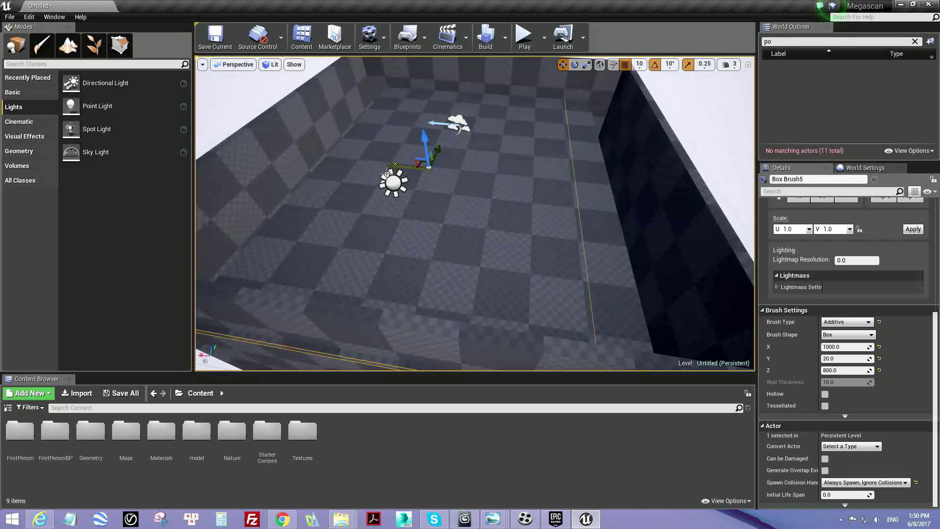
{"action": "right_click_drag", "start_coordinate": [387, 172], "coordinate": [547, 175]}
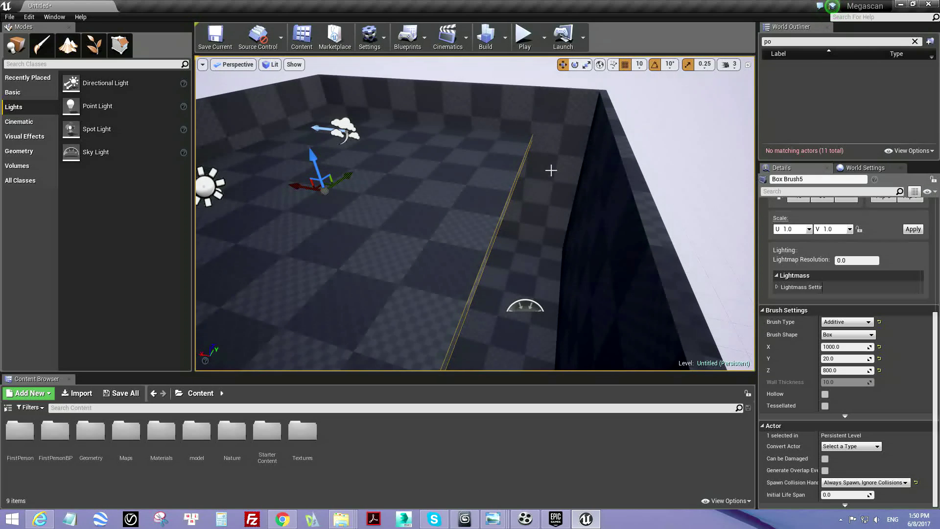
{"action": "mouse_move", "coordinate": [314, 161]}
{"action": "right_mouse_down"}
{"action": "mouse_move", "coordinate": [454, 172]}
{"action": "mouse_move", "coordinate": [414, 140]}
{"action": "right_mouse_up"}
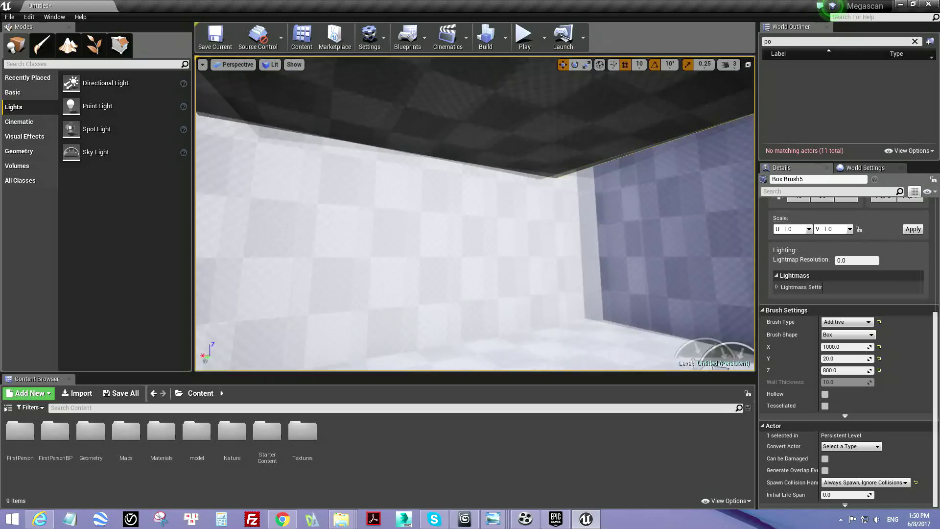
- Set the back, left and right walls to a height of 500
{"action": "left_click", "coordinate": [414, 140]}
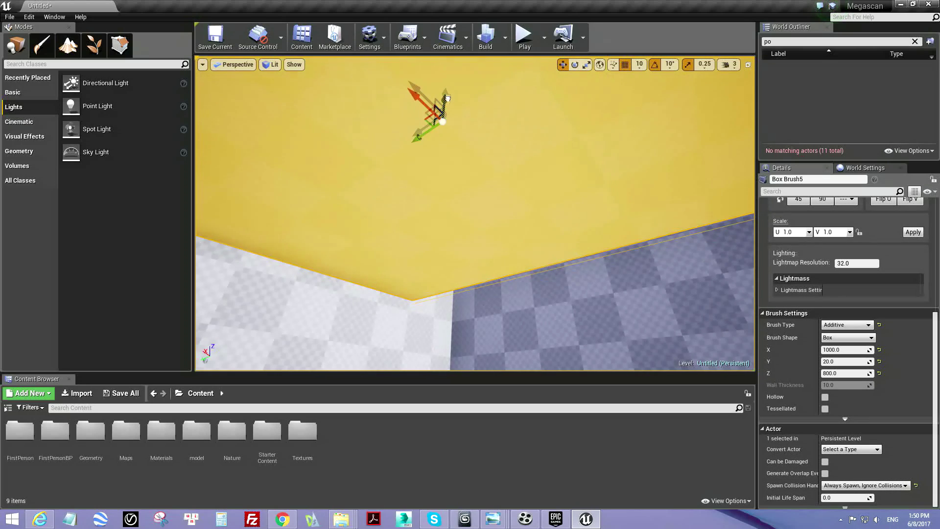
{"action": "right_click_drag", "start_coordinate": [445, 118], "coordinate": [462, 219]}
{"action": "left_click", "coordinate": [462, 218]}
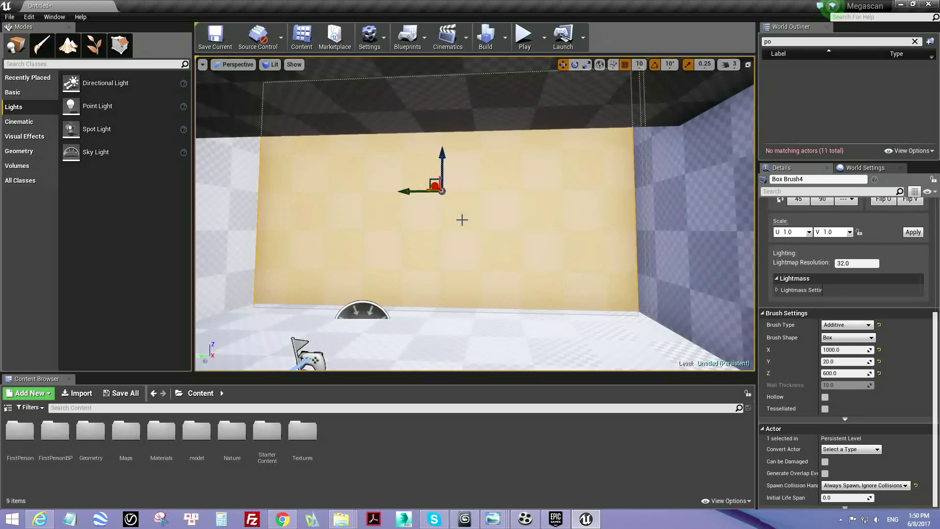
{"action": "left_click", "coordinate": [681, 201], "text": "ctrl"}
{"action": "left_click", "coordinate": [226, 265], "text": "ctrl"}
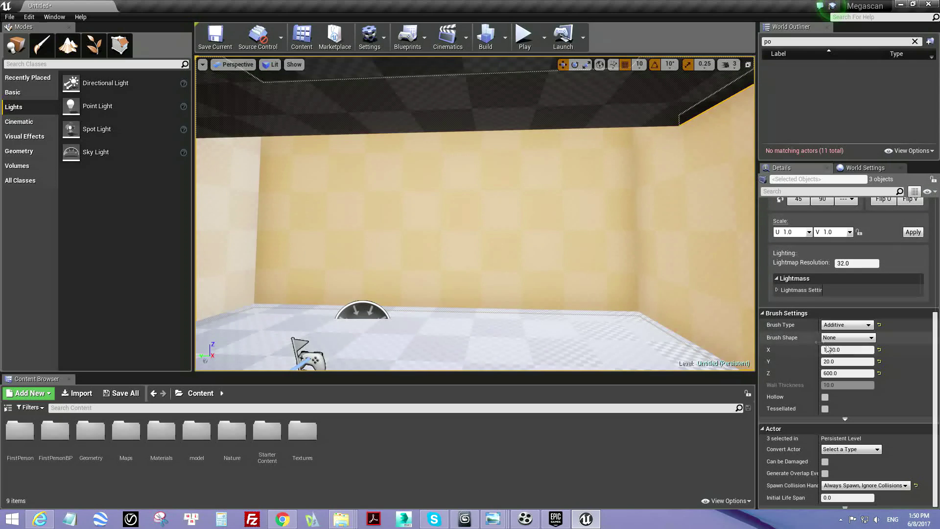
{"action": "type", "text": "500"}
{"action": "key", "text": "Return"}
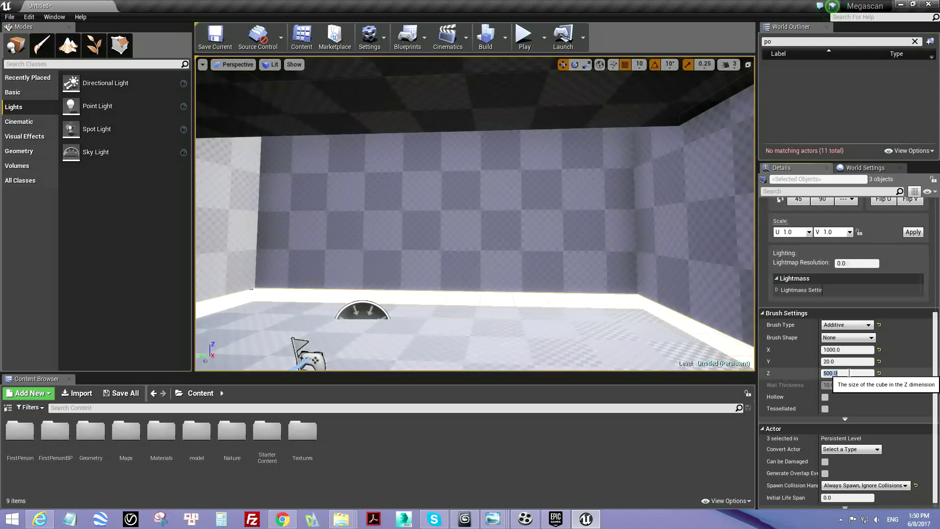
{"action": "right_click_drag", "start_coordinate": [395, 218], "coordinate": [424, 144]}
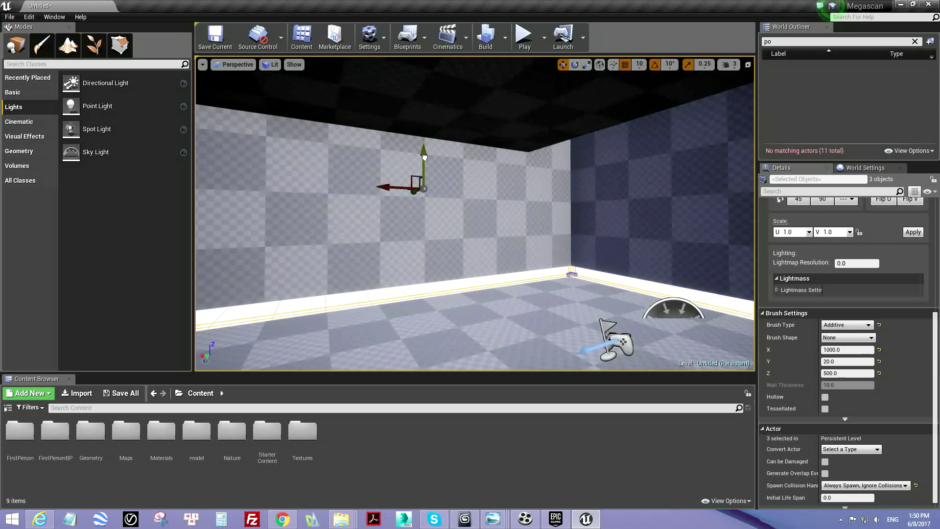
{"action": "key", "text": "Escape"}
{"action": "right_click_drag", "start_coordinate": [456, 212], "coordinate": [456, 212]}
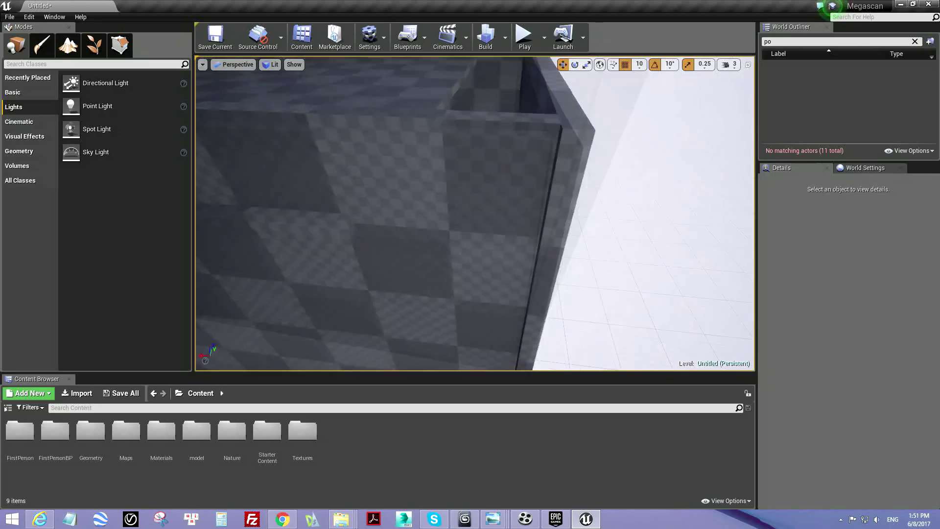
- Duplicate the back wall brush and raise the copy, sized 100 tall at Location Z 450
{"action": "left_click", "coordinate": [563, 132]}
{"action": "left_click", "coordinate": [528, 170]}
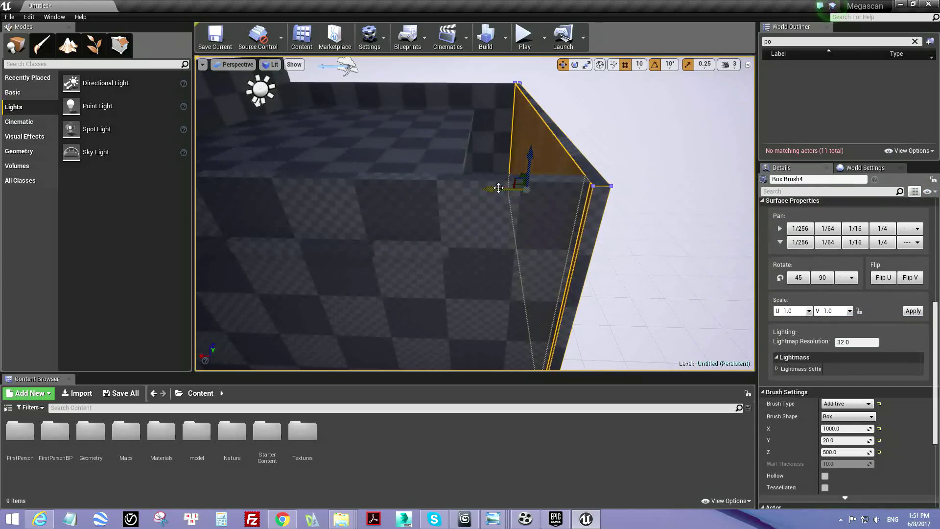
{"action": "left_click_drag", "start_coordinate": [499, 188], "coordinate": [475, 188], "text": "alt"}
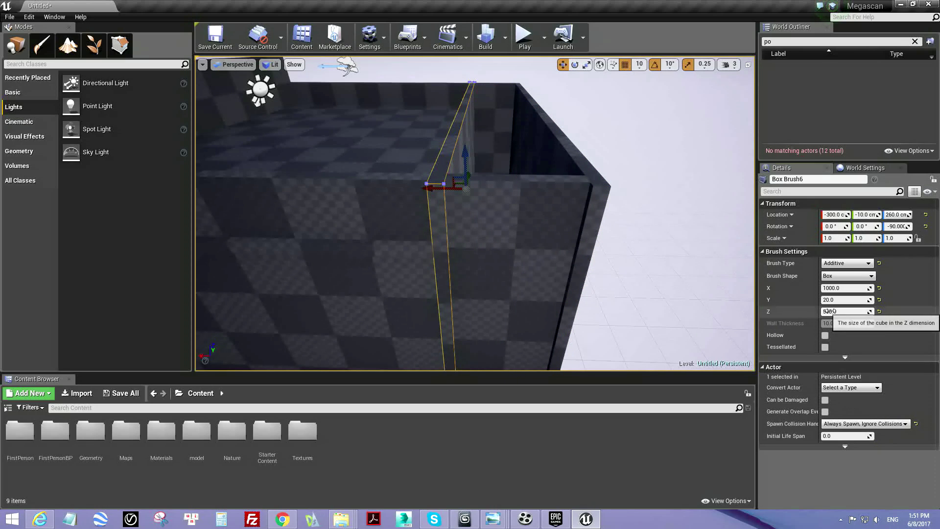
{"action": "left_click_drag", "start_coordinate": [466, 162], "coordinate": [514, 99], "text": "shift"}
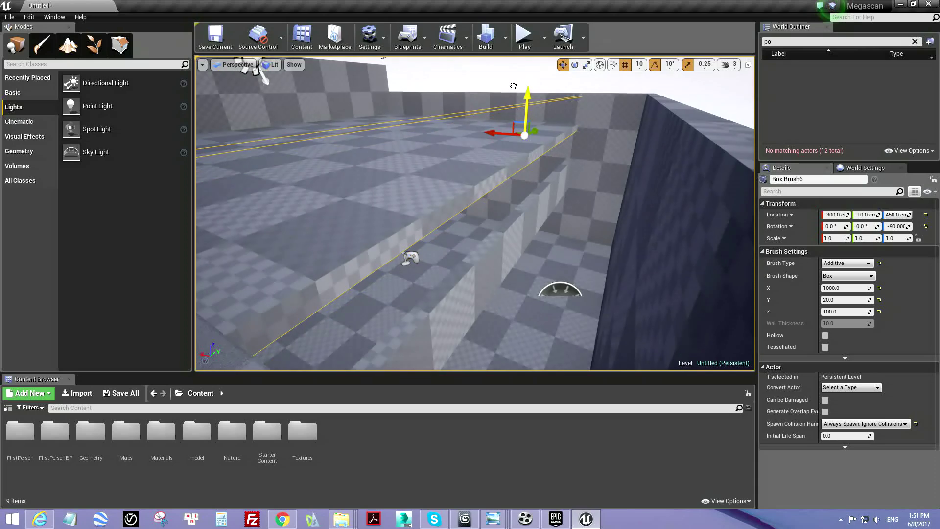
{"action": "mouse_move", "coordinate": [513, 75]}
{"action": "right_mouse_down"}
{"action": "mouse_move", "coordinate": [514, 127]}
{"action": "mouse_move", "coordinate": [351, 240]}
{"action": "right_mouse_up"}
{"action": "key", "text": "Escape"}
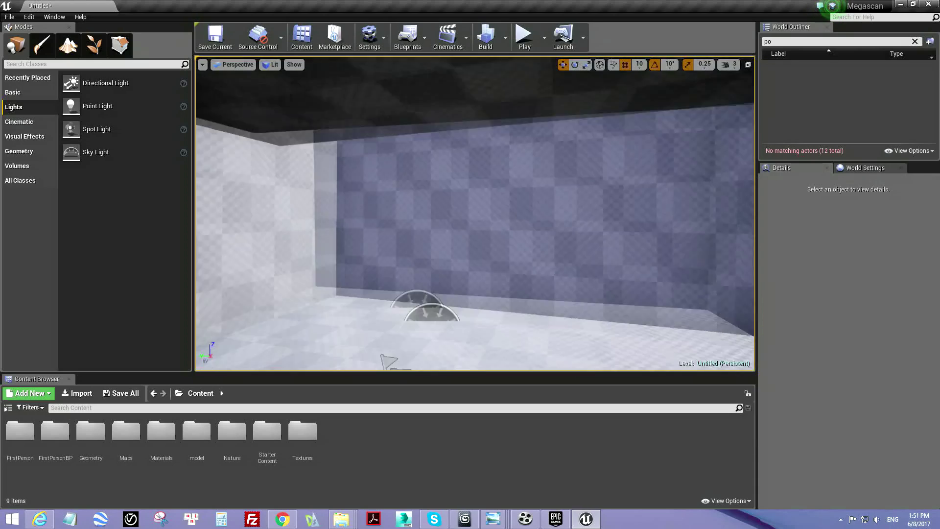
- Rotate the Directional Light so it shines across the room
{"action": "left_click", "coordinate": [410, 272]}
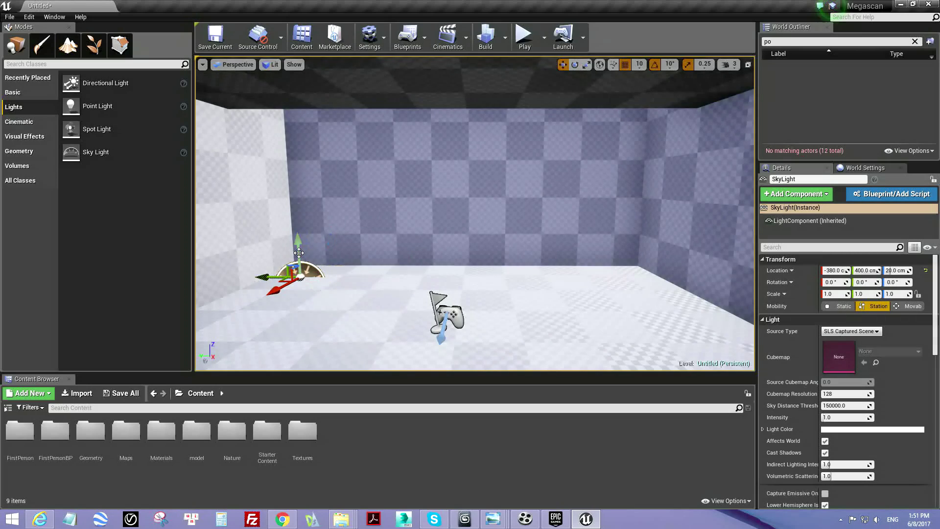
{"action": "right_click_drag", "start_coordinate": [291, 157], "coordinate": [343, 206]}
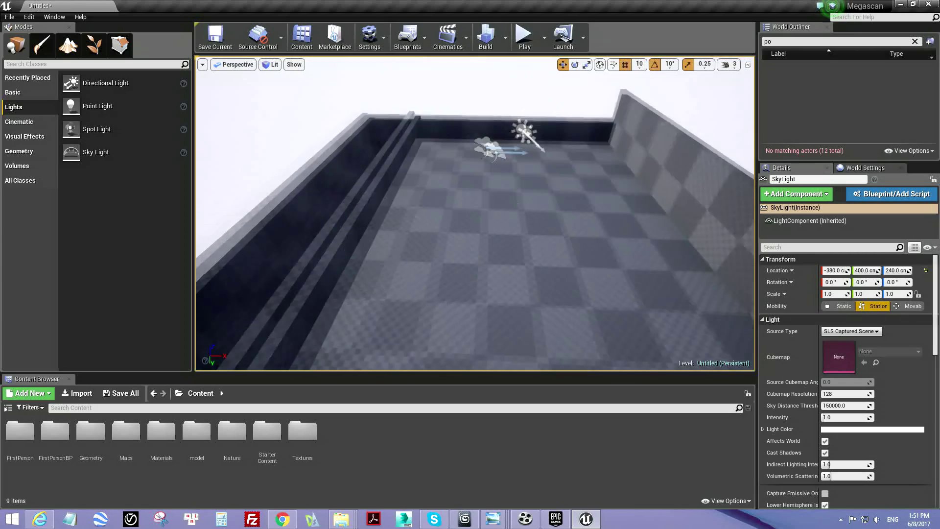
{"action": "right_click_drag", "start_coordinate": [343, 206], "coordinate": [525, 140]}
{"action": "left_click", "coordinate": [524, 141]}
{"action": "key", "text": "e"}
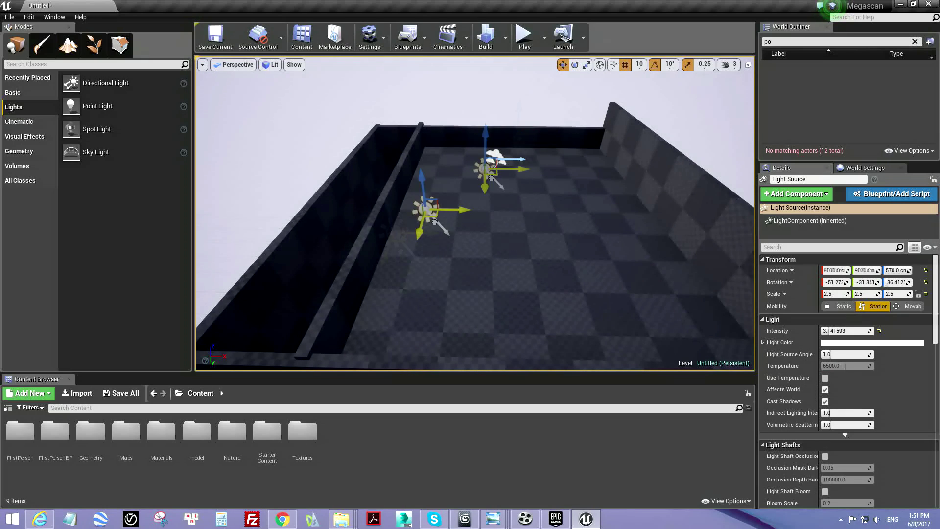
{"action": "left_click_drag", "start_coordinate": [376, 333], "coordinate": [381, 333]}
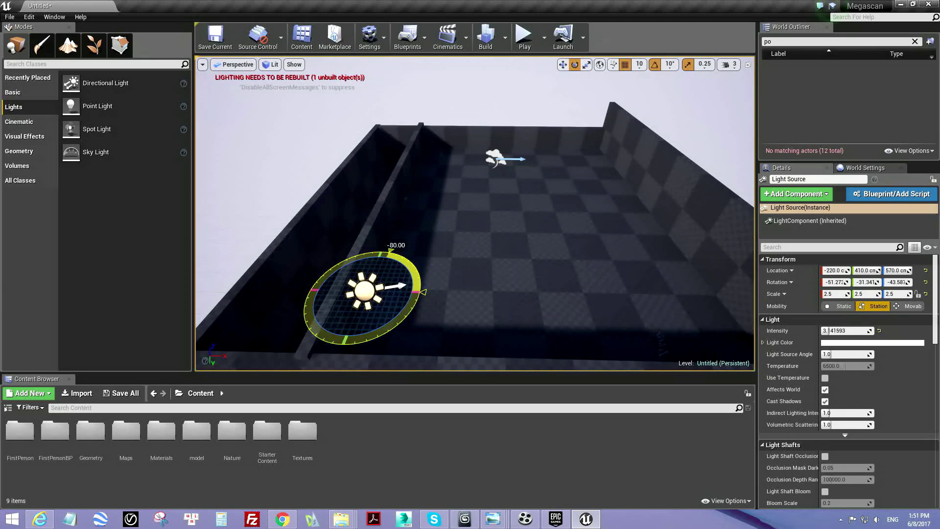
- Set the light's Dynamic Shadow Distance to 6000 and Intensity to 10
{"action": "scroll", "coordinate": [883, 394], "scroll_direction": "down", "scroll_amount": 5}
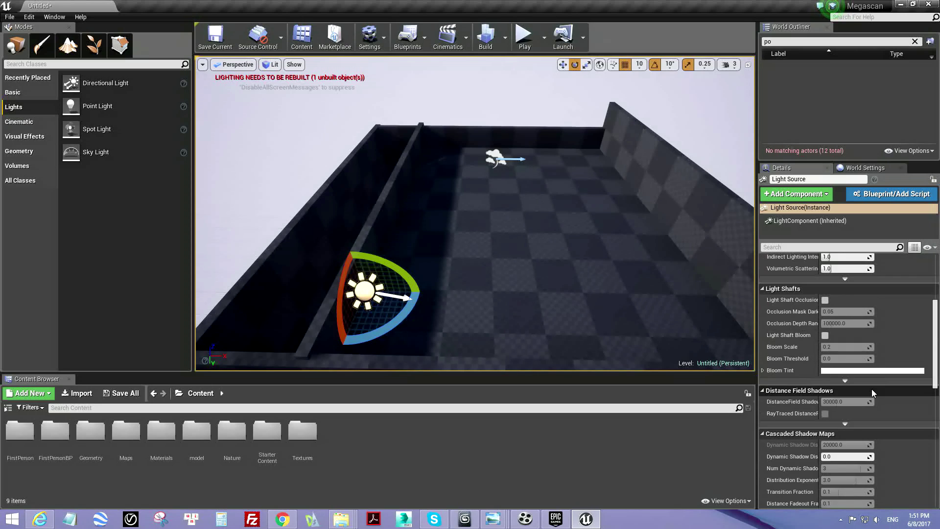
{"action": "scroll", "coordinate": [883, 394], "scroll_direction": "down", "scroll_amount": 5}
{"action": "type", "text": "6000"}
{"action": "key", "text": "Return"}
{"action": "mouse_move", "coordinate": [558, 235]}
{"action": "right_mouse_down"}
{"action": "mouse_move", "coordinate": [510, 199]}
{"action": "mouse_move", "coordinate": [489, 206]}
{"action": "right_mouse_up"}
{"action": "scroll", "coordinate": [837, 343], "scroll_direction": "up", "scroll_amount": 10}
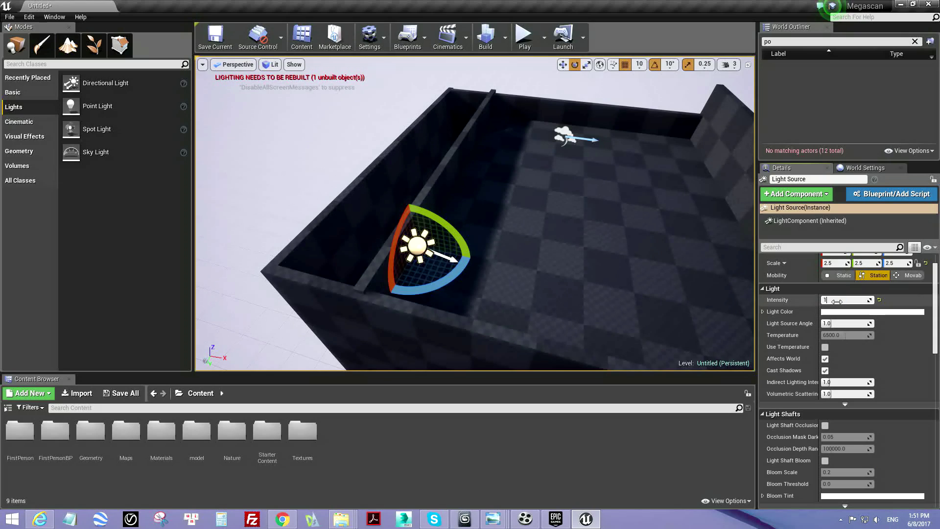
{"action": "type", "text": "10"}
{"action": "key", "text": "Return"}
{"action": "mouse_move", "coordinate": [440, 237]}
{"action": "right_mouse_down"}
{"action": "mouse_move", "coordinate": [470, 216]}
{"action": "mouse_move", "coordinate": [510, 214]}
{"action": "right_mouse_up"}
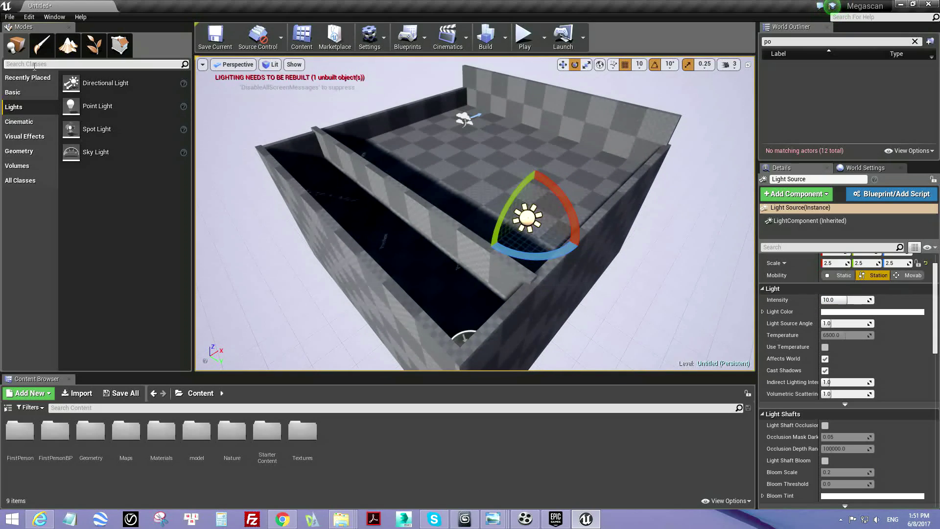
- Place a Lightmass Portal rotated -90° and scaled 10×500×100, then add a Spot Light
{"action": "left_click", "coordinate": [35, 64]}
{"action": "type", "text": "lig"}
{"action": "mouse_move", "coordinate": [49, 152]}
{"action": "left_mouse_down"}
{"action": "mouse_move", "coordinate": [364, 245]}
{"action": "mouse_move", "coordinate": [349, 242]}
{"action": "left_mouse_up"}
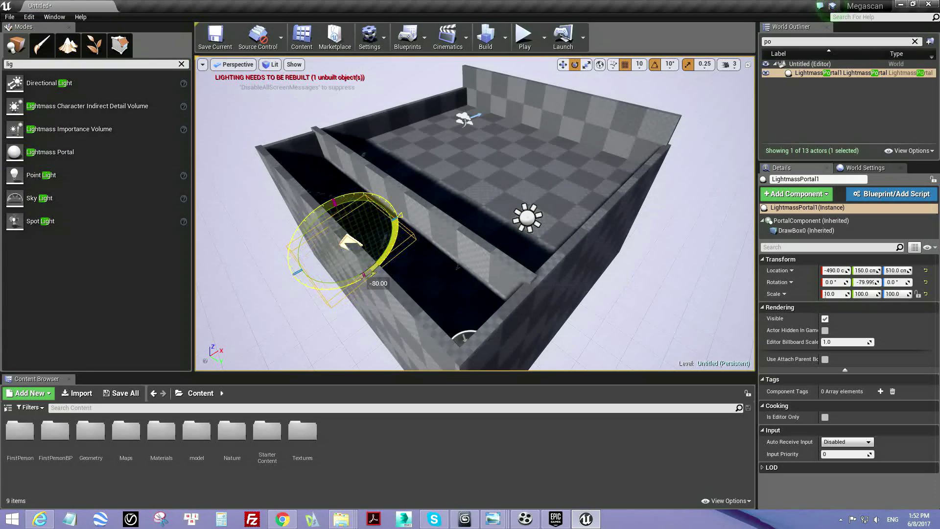
{"action": "left_click_drag", "start_coordinate": [370, 278], "coordinate": [304, 222]}
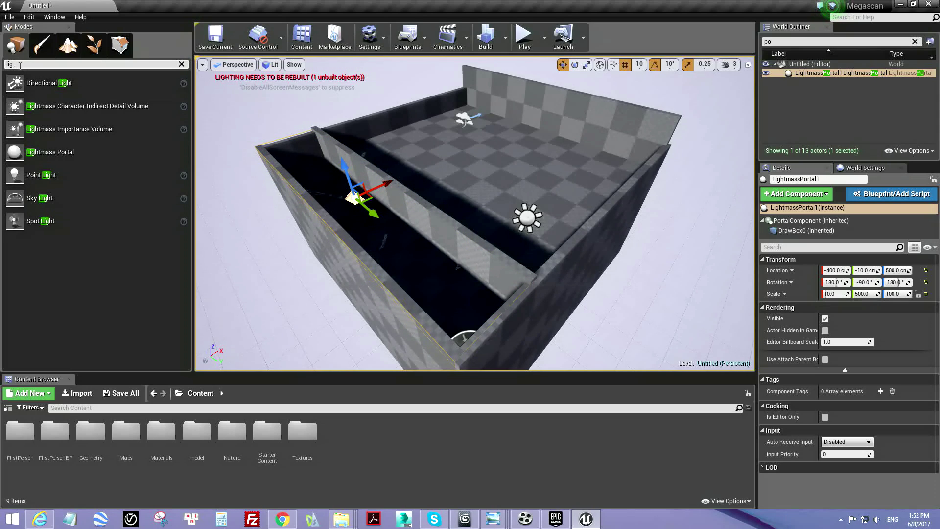
{"action": "key", "text": "BackSpace"}
{"action": "key", "text": "BackSpace"}
{"action": "key", "text": "BackSpace"}
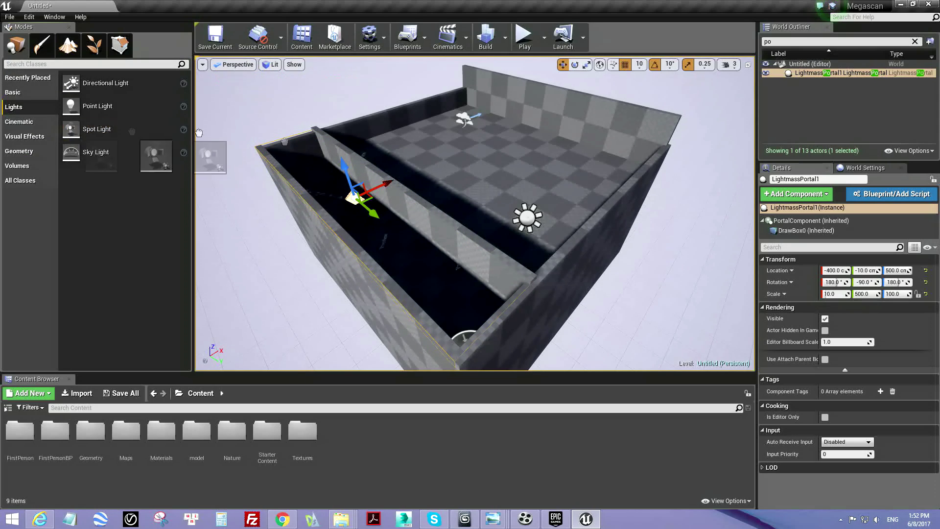
{"action": "mouse_move", "coordinate": [79, 129]}
{"action": "left_mouse_down"}
{"action": "mouse_move", "coordinate": [394, 174]}
{"action": "mouse_move", "coordinate": [255, 171]}
{"action": "left_mouse_up"}
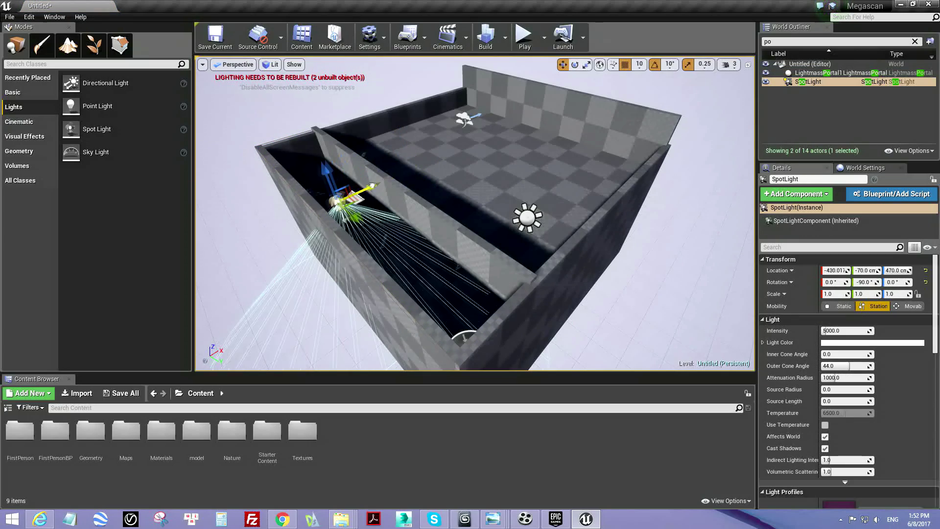
- Widen the spot light's inner and outer cones to 80° and lower its intensity to 500
{"action": "right_click_drag", "start_coordinate": [628, 217], "coordinate": [628, 217]}
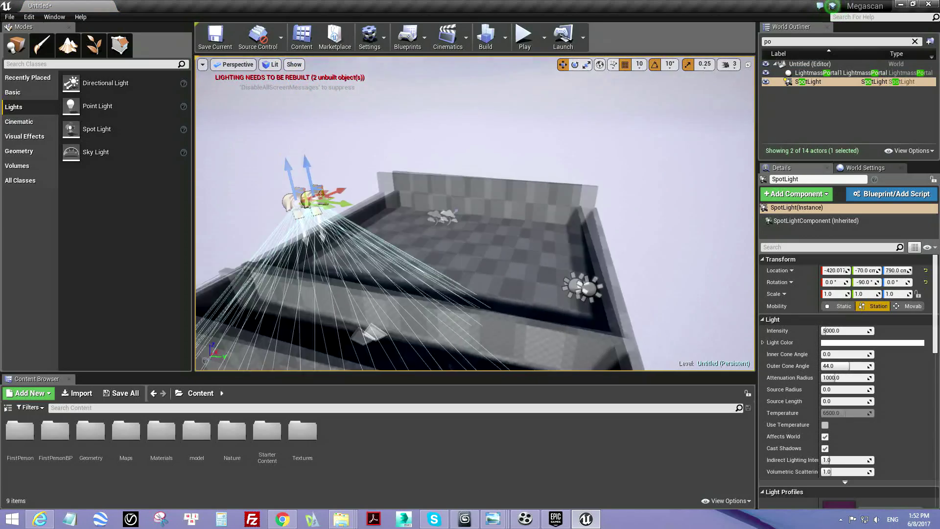
{"action": "key", "text": "e"}
{"action": "left_click_drag", "start_coordinate": [833, 354], "coordinate": [872, 354]}
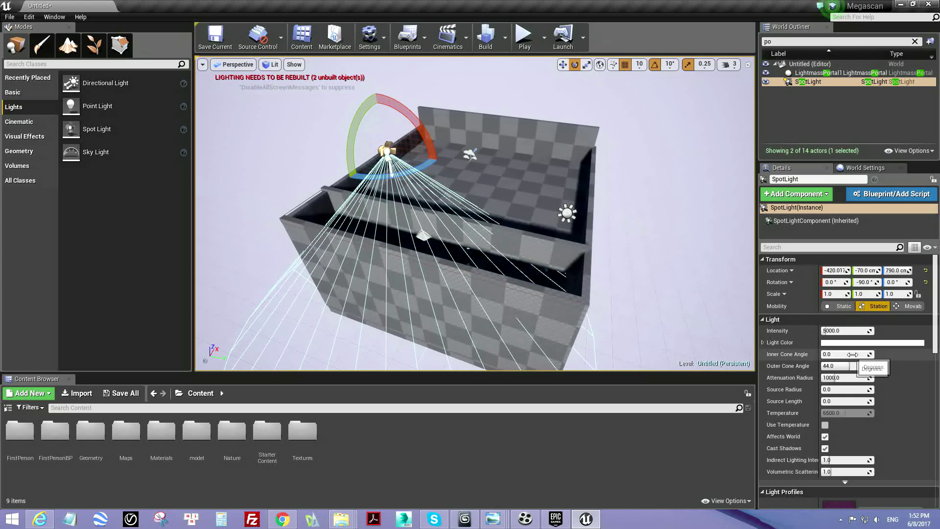
{"action": "left_click", "coordinate": [844, 331]}
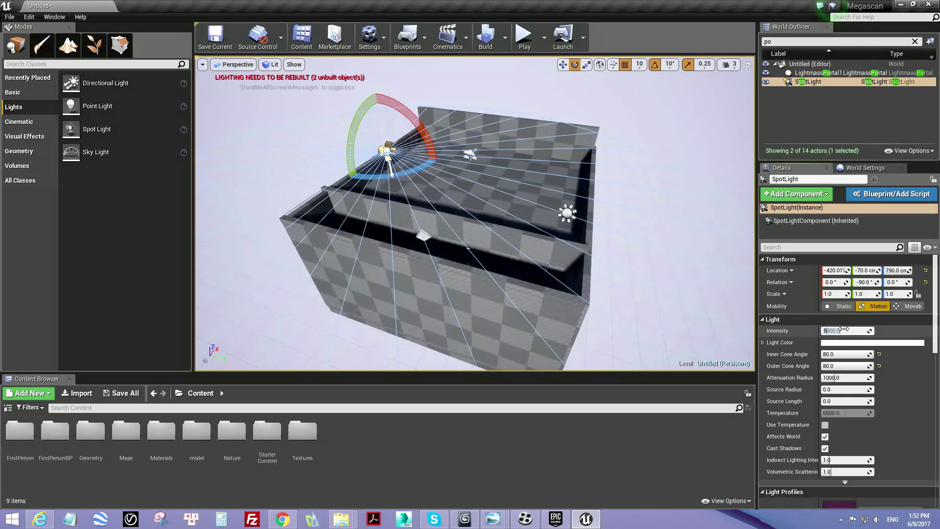
{"action": "type", "text": "500"}
{"action": "key", "text": "Return"}
{"action": "key", "text": "f"}
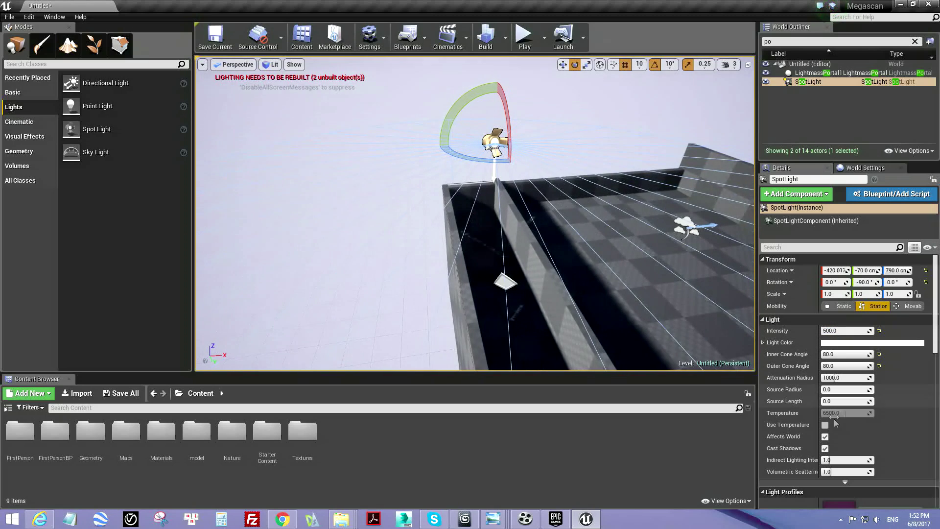
{"action": "left_click", "coordinate": [826, 448]}
- Move the spot light out to X -610, Z 680, with shadow casting enabled
{"action": "key", "text": "w"}
{"action": "left_click_drag", "start_coordinate": [493, 115], "coordinate": [490, 128]}
{"action": "right_click_drag", "start_coordinate": [489, 128], "coordinate": [539, 98]}
{"action": "right_click_drag", "start_coordinate": [539, 198], "coordinate": [538, 162]}
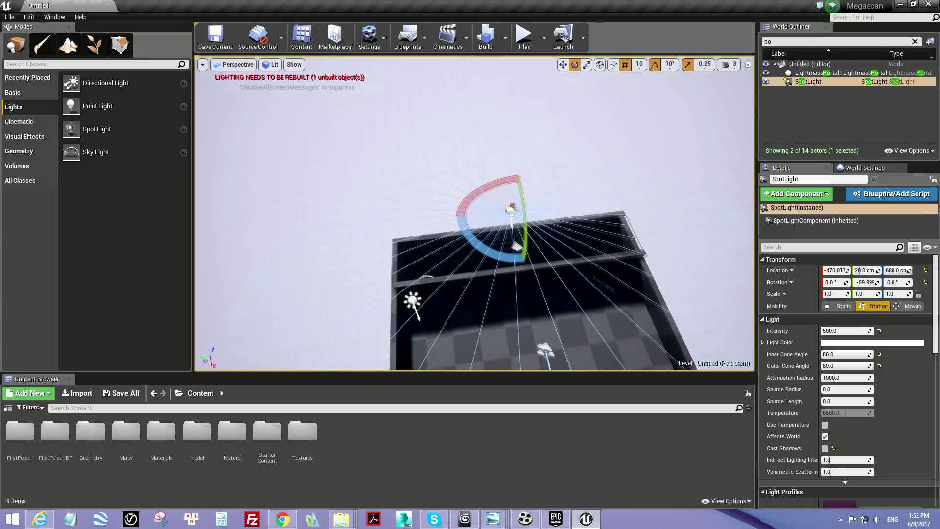
{"action": "right_click_drag", "start_coordinate": [569, 296], "coordinate": [563, 275]}
{"action": "left_click", "coordinate": [826, 448]}
{"action": "key", "text": "w"}
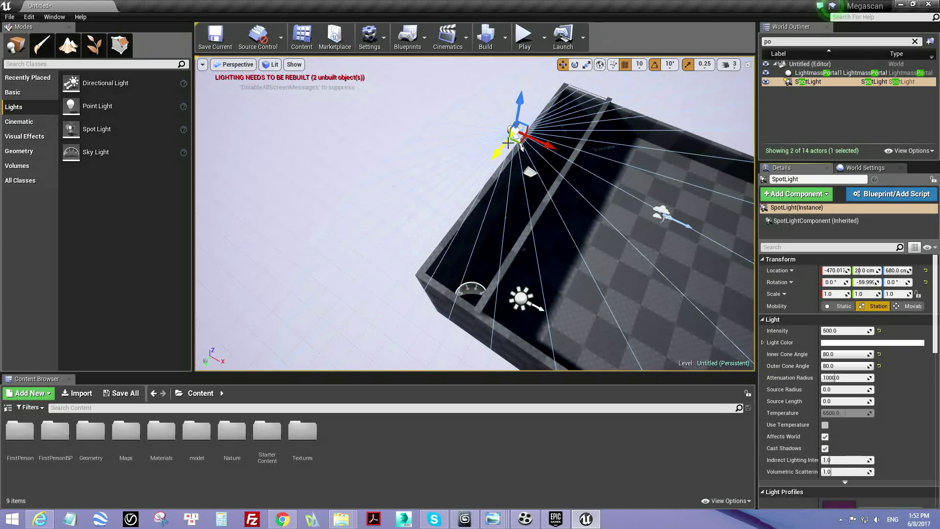
{"action": "left_click_drag", "start_coordinate": [540, 145], "coordinate": [496, 97]}
{"action": "mouse_move", "coordinate": [495, 96]}
{"action": "right_mouse_down"}
{"action": "mouse_move", "coordinate": [490, 196]}
{"action": "mouse_move", "coordinate": [489, 147]}
{"action": "right_mouse_up"}
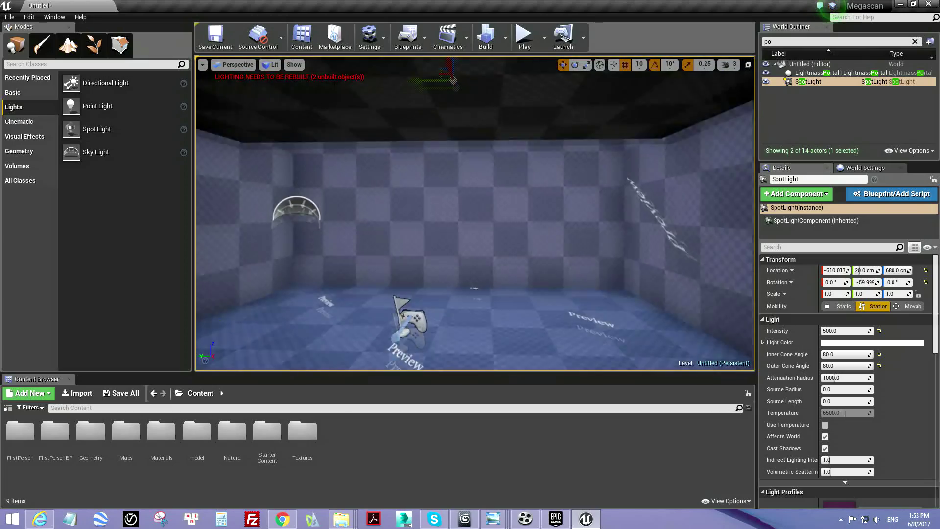
- Alt-drag the raised wall strip down to create Box Brush7 at Location Z -20
{"action": "right_click_drag", "start_coordinate": [490, 147], "coordinate": [490, 137]}
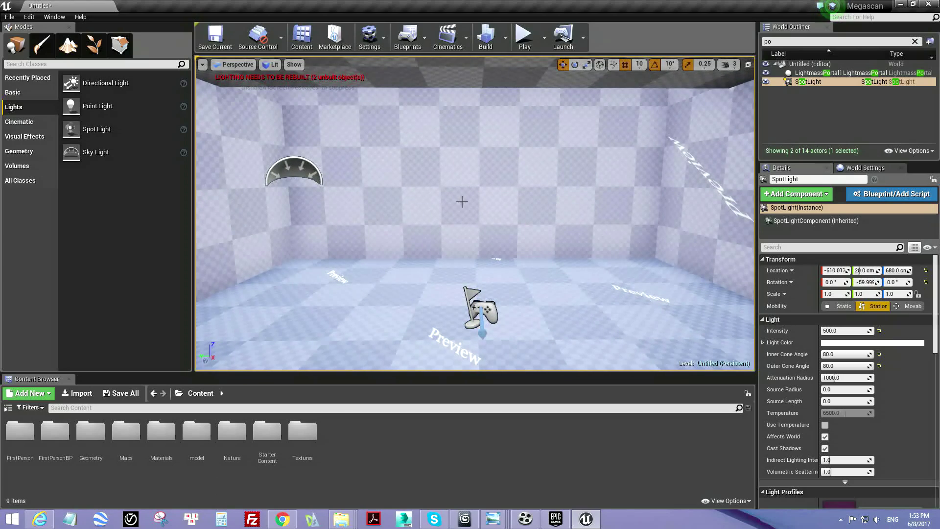
{"action": "left_click", "coordinate": [513, 230]}
{"action": "right_click_drag", "start_coordinate": [394, 205], "coordinate": [394, 171]}
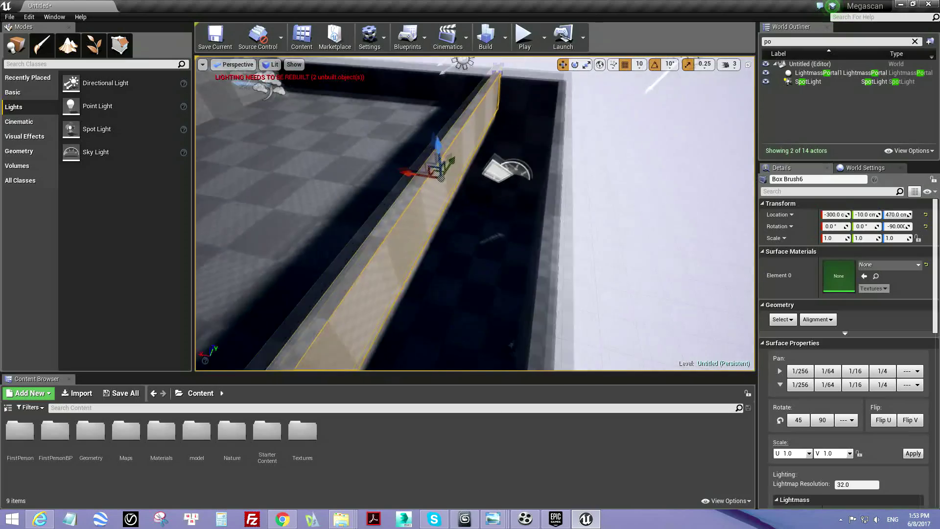
{"action": "left_click_drag", "start_coordinate": [425, 138], "coordinate": [428, 170], "text": "alt"}
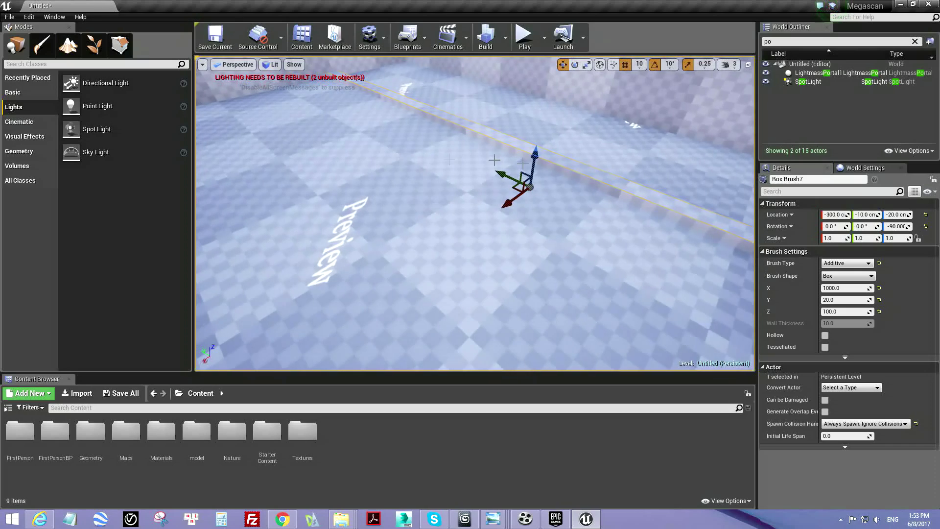
{"action": "left_click_drag", "start_coordinate": [445, 158], "coordinate": [431, 167]}
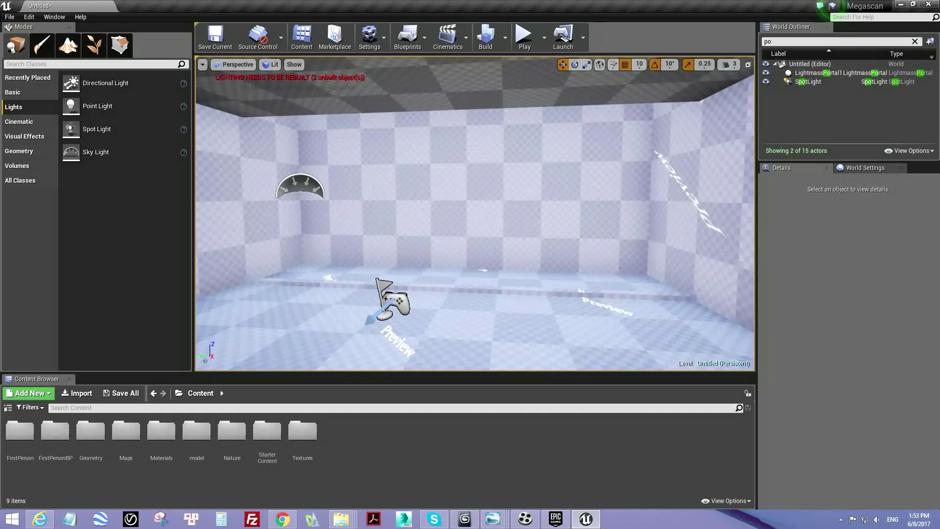
- Check the ceiling brush and frame LightmassPortal1 to confirm its placement in the room
{"action": "left_click", "coordinate": [556, 312]}
{"action": "right_click_drag", "start_coordinate": [556, 312], "coordinate": [556, 164]}
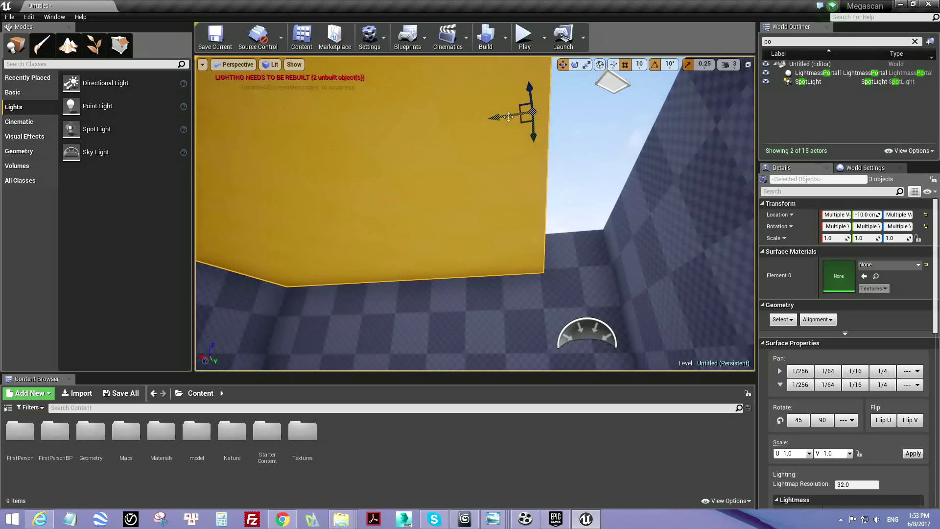
{"action": "left_click", "coordinate": [504, 187]}
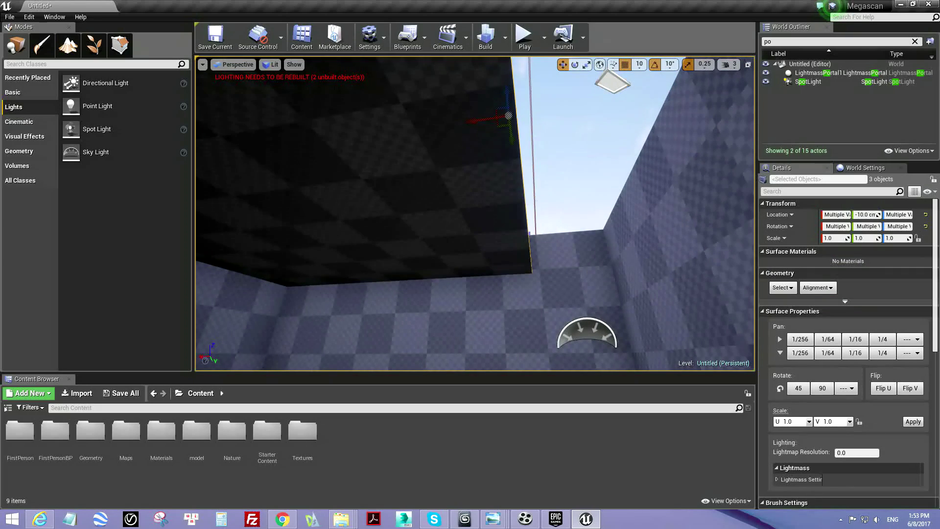
{"action": "right_click_drag", "start_coordinate": [542, 183], "coordinate": [537, 150]}
{"action": "left_click", "coordinate": [495, 102]}
{"action": "key", "text": "f"}
{"action": "left_click_drag", "start_coordinate": [529, 252], "coordinate": [480, 230]}
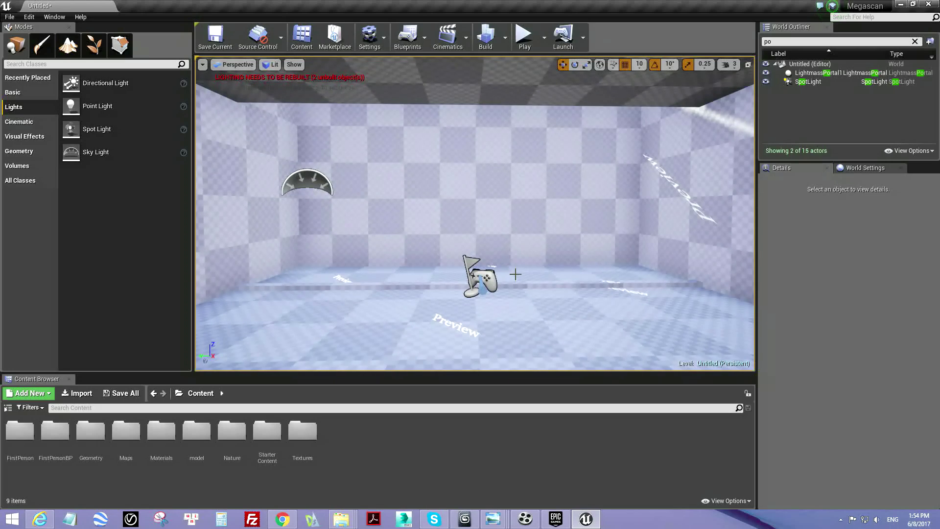
{"action": "scroll", "coordinate": [516, 274], "scroll_direction": "down", "scroll_amount": 2}
- Place the sandstone LOD3 rock from Content > FirstPersonBP > mega > rock in the room
{"action": "left_click_drag", "start_coordinate": [515, 274], "coordinate": [515, 264]}
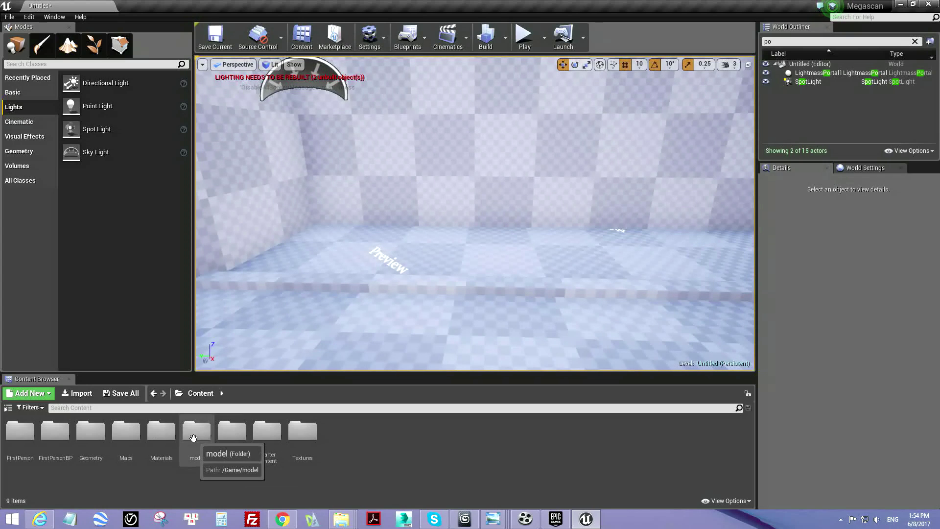
{"action": "double_click", "coordinate": [55, 432]}
{"action": "double_click", "coordinate": [86, 440]}
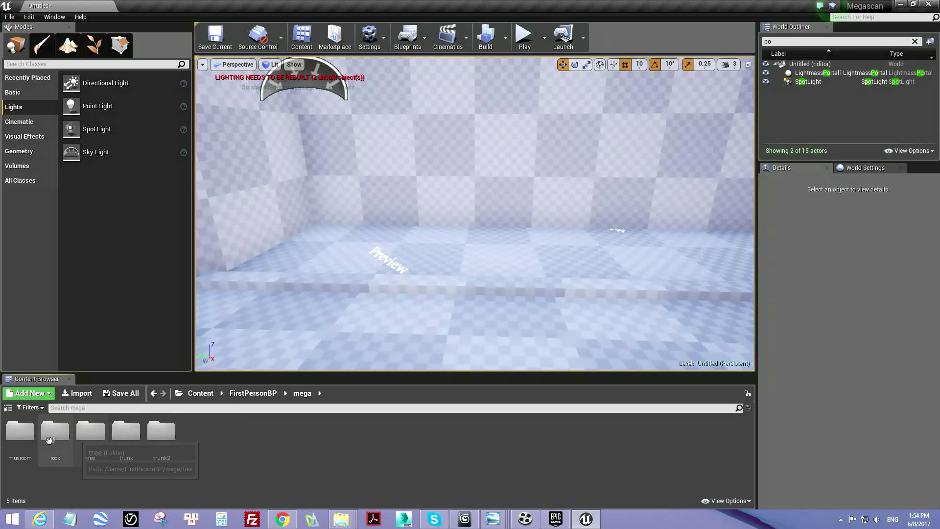
{"action": "double_click", "coordinate": [123, 433]}
{"action": "left_click_drag", "start_coordinate": [160, 433], "coordinate": [316, 238]}
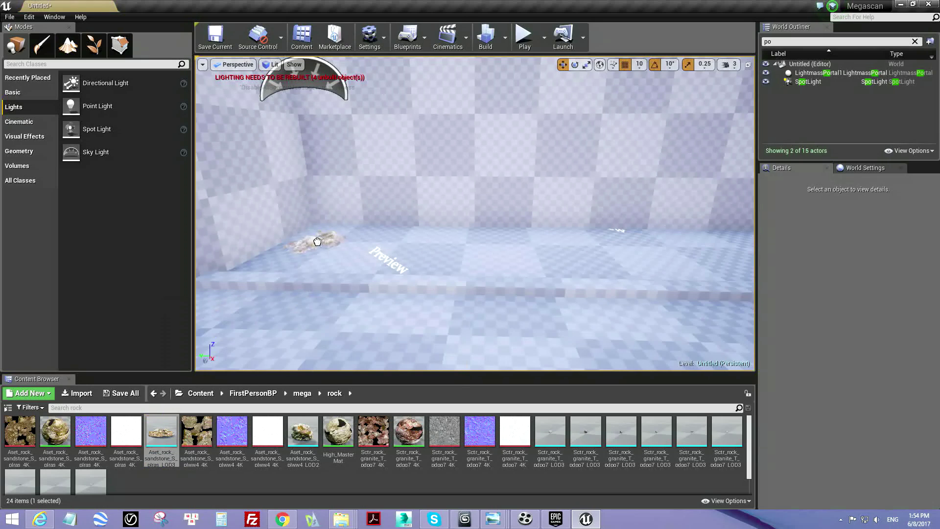
- Scale the rock to 2 and settle it against the wall, slightly sunk into the floor
{"action": "key", "text": "Tab"}
{"action": "type", "text": "2"}
{"action": "left_click_drag", "start_coordinate": [312, 211], "coordinate": [312, 205]}
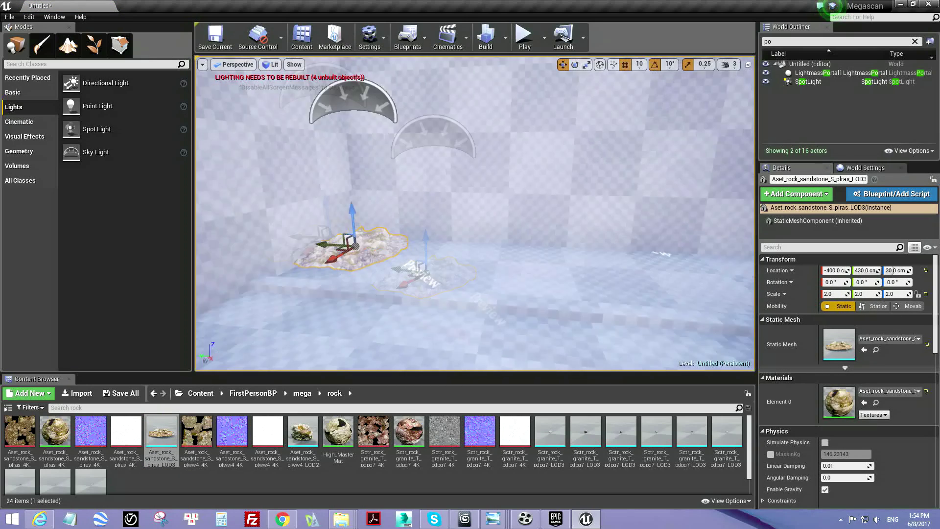
{"action": "right_click_drag", "start_coordinate": [384, 166], "coordinate": [401, 177]}
{"action": "left_click_drag", "start_coordinate": [384, 166], "coordinate": [411, 179]}
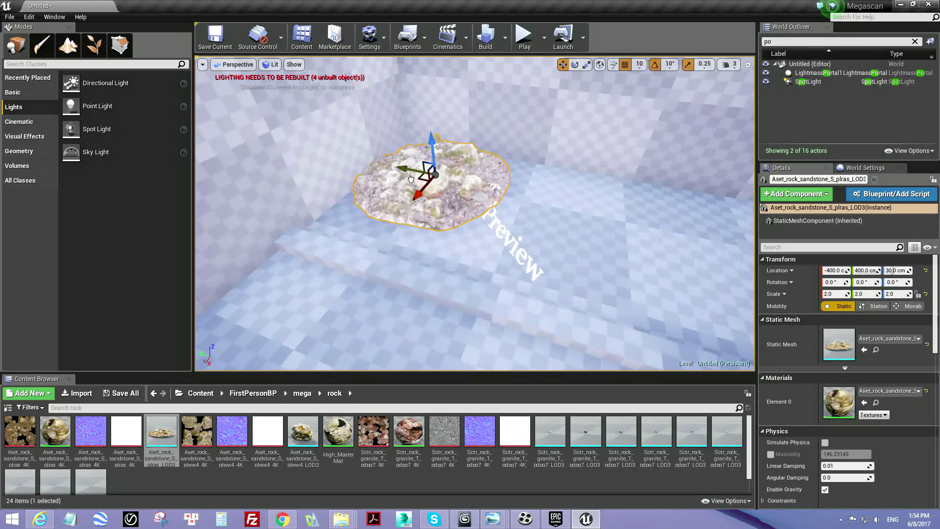
{"action": "left_click_drag", "start_coordinate": [437, 143], "coordinate": [437, 151]}
- Duplicate the rock, rotating and lowering the copy beside the first
{"action": "left_click_drag", "start_coordinate": [419, 198], "coordinate": [394, 227], "text": "alt"}
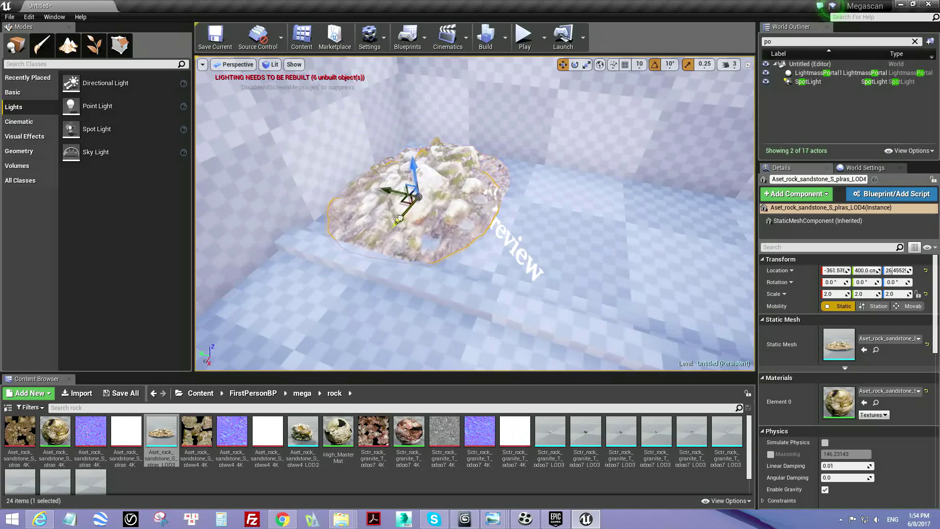
{"action": "key", "text": "e"}
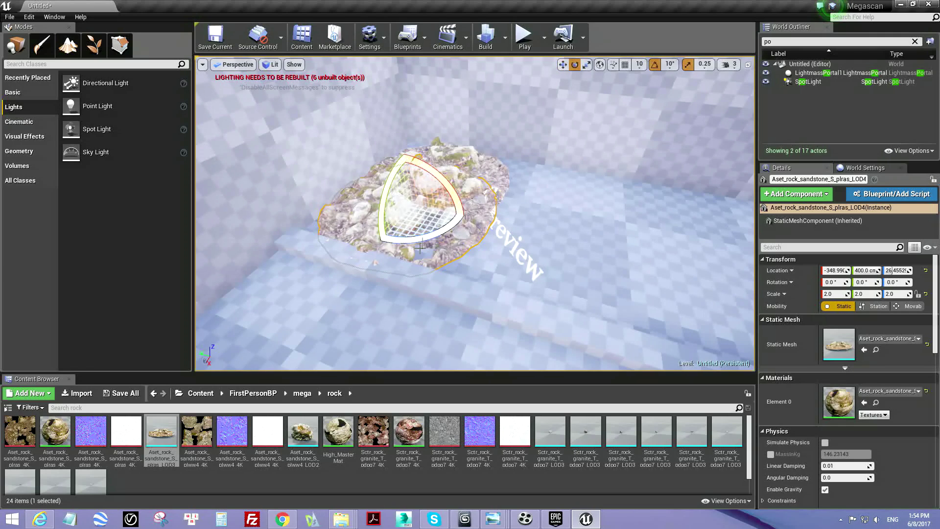
{"action": "left_click_drag", "start_coordinate": [393, 238], "coordinate": [379, 244]}
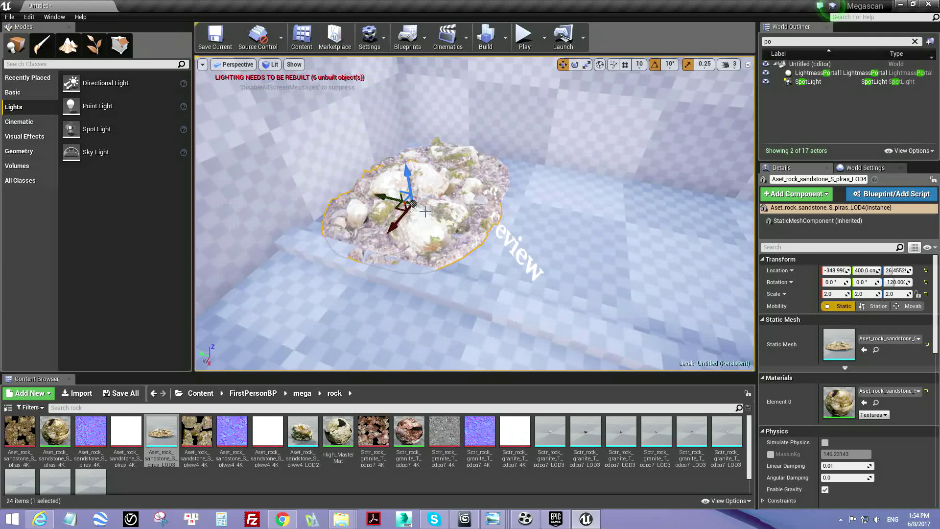
{"action": "left_click_drag", "start_coordinate": [407, 175], "coordinate": [410, 178]}
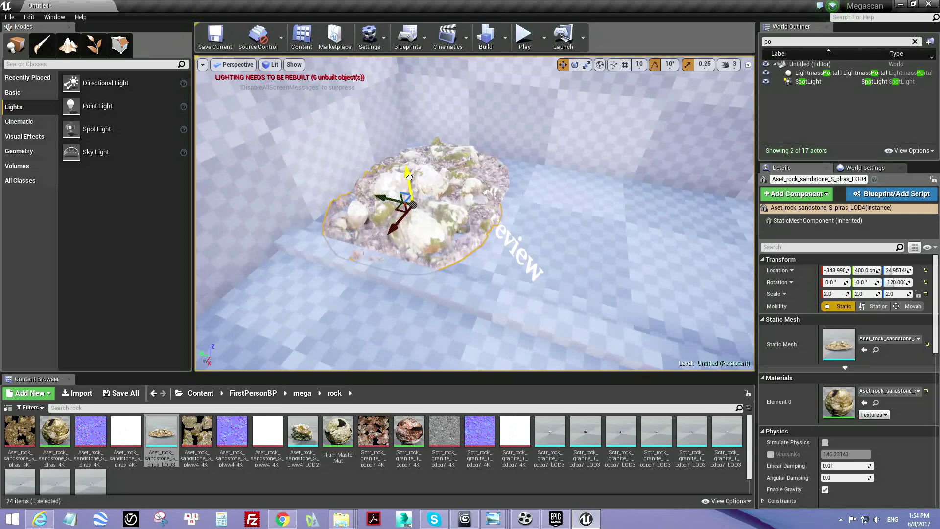
{"action": "left_click_drag", "start_coordinate": [403, 214], "coordinate": [490, 219]}
{"action": "key", "text": "f"}
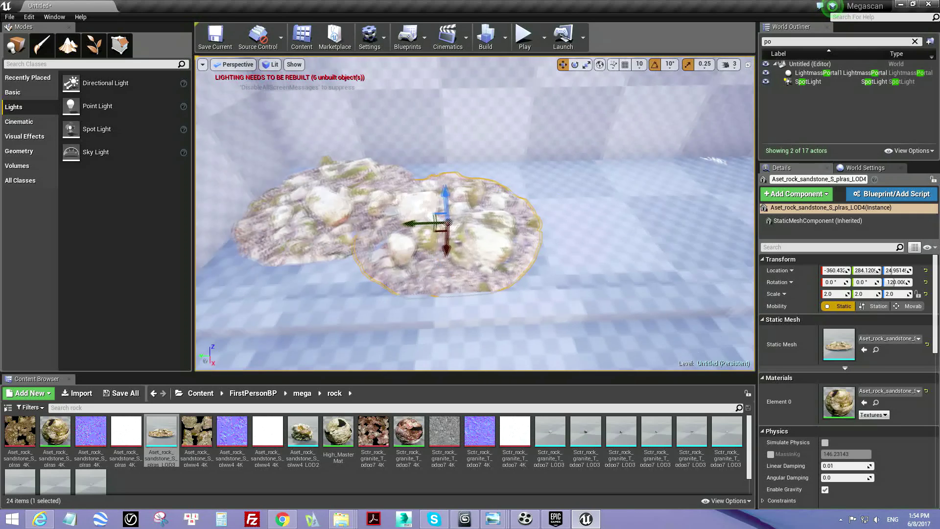
- Duplicate both rocks further along the wall and rotate the new pair
{"action": "left_click", "coordinate": [313, 211], "text": "ctrl"}
{"action": "mouse_move", "coordinate": [299, 202]}
{"action": "left_mouse_down", "text": "alt+shift"}
{"action": "mouse_move", "coordinate": [302, 212]}
{"action": "mouse_move", "coordinate": [401, 233]}
{"action": "left_mouse_up", "text": "alt+shift"}
{"action": "key", "text": "e"}
{"action": "mouse_move", "coordinate": [554, 242]}
{"action": "left_mouse_down"}
{"action": "mouse_move", "coordinate": [490, 173]}
{"action": "mouse_move", "coordinate": [499, 177]}
{"action": "left_mouse_up"}
{"action": "key", "text": "w"}
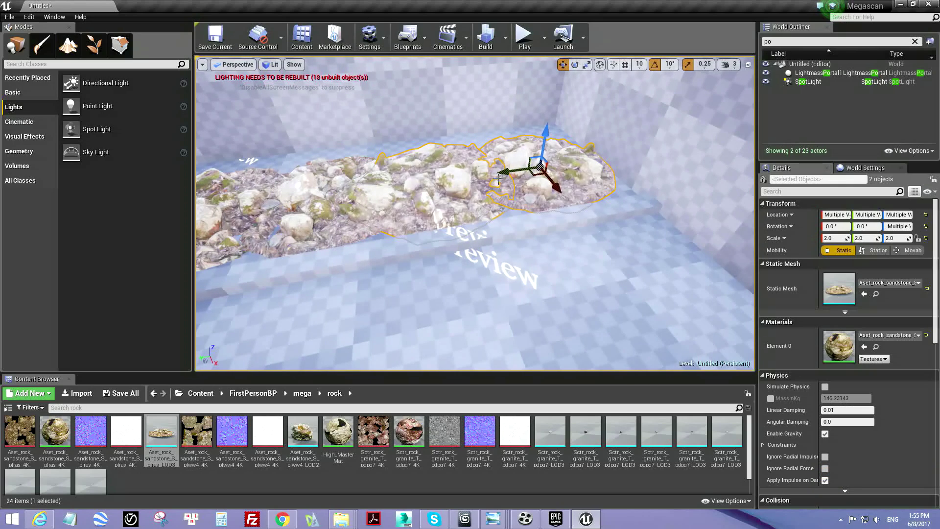
- Alt-drag more rock duplicates along the wall in both directions
{"action": "mouse_move", "coordinate": [554, 185]}
{"action": "left_mouse_down", "text": "alt"}
{"action": "mouse_move", "coordinate": [529, 162]}
{"action": "mouse_move", "coordinate": [611, 185]}
{"action": "left_mouse_up", "text": "alt"}
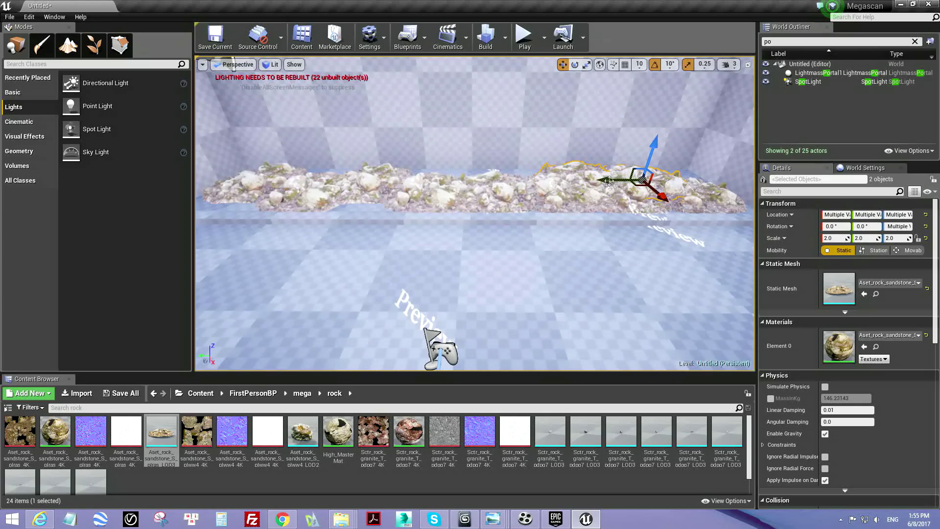
{"action": "left_click_drag", "start_coordinate": [469, 182], "coordinate": [327, 178], "text": "alt"}
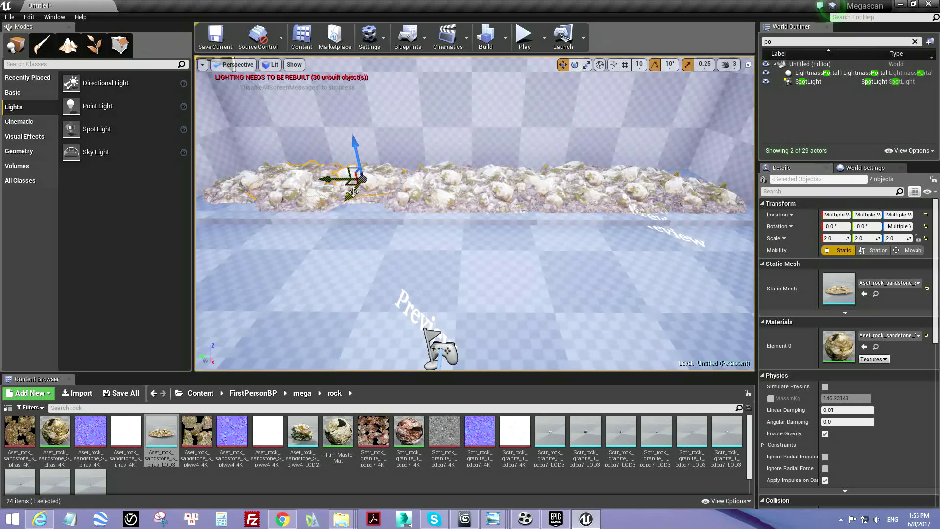
{"action": "right_click_drag", "start_coordinate": [352, 191], "coordinate": [628, 194]}
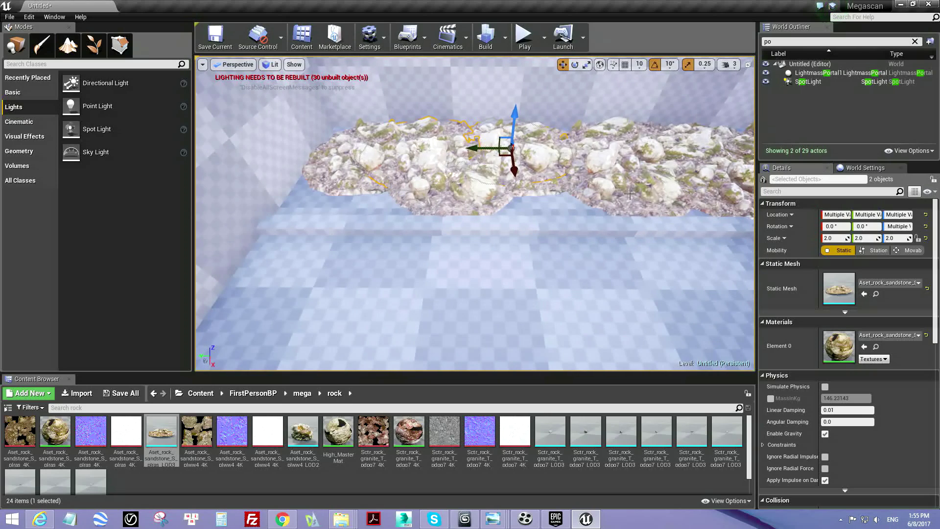
{"action": "left_click", "coordinate": [628, 194]}
{"action": "mouse_move", "coordinate": [627, 194]}
{"action": "left_mouse_down", "text": "alt"}
{"action": "mouse_move", "coordinate": [508, 188]}
{"action": "mouse_move", "coordinate": [508, 166]}
{"action": "left_mouse_up", "text": "alt"}
- Nudge a rock copy along X and up, then duplicate it to the strip's far end
{"action": "key", "text": "w"}
{"action": "left_click_drag", "start_coordinate": [536, 200], "coordinate": [541, 208]}
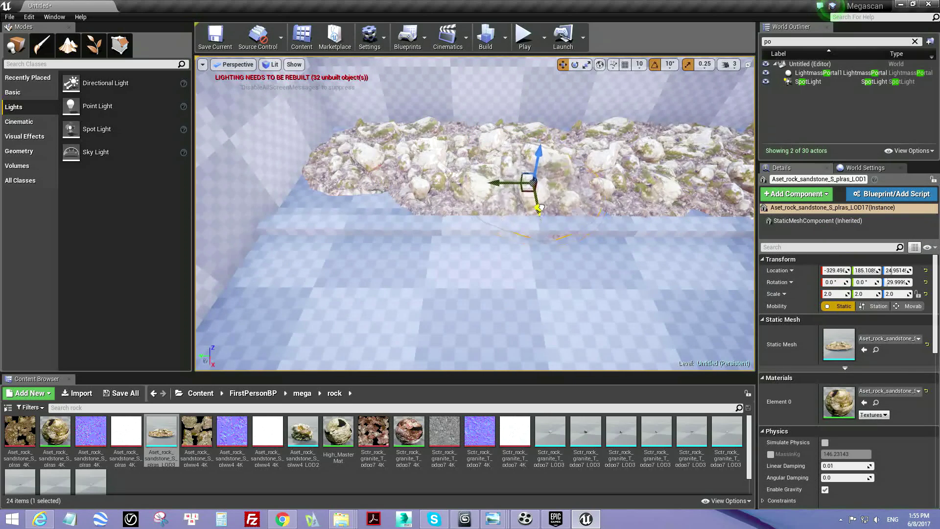
{"action": "left_click_drag", "start_coordinate": [537, 156], "coordinate": [533, 150]}
{"action": "mouse_move", "coordinate": [492, 179]}
{"action": "left_mouse_down", "text": "alt"}
{"action": "mouse_move", "coordinate": [283, 188]}
{"action": "mouse_move", "coordinate": [326, 196]}
{"action": "left_mouse_up", "text": "alt"}
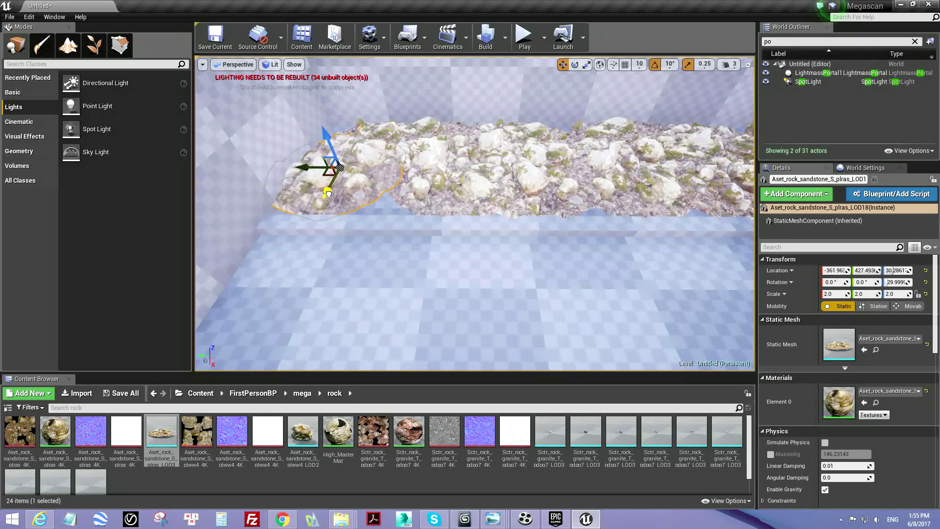
{"action": "right_click_drag", "start_coordinate": [327, 141], "coordinate": [327, 118]}
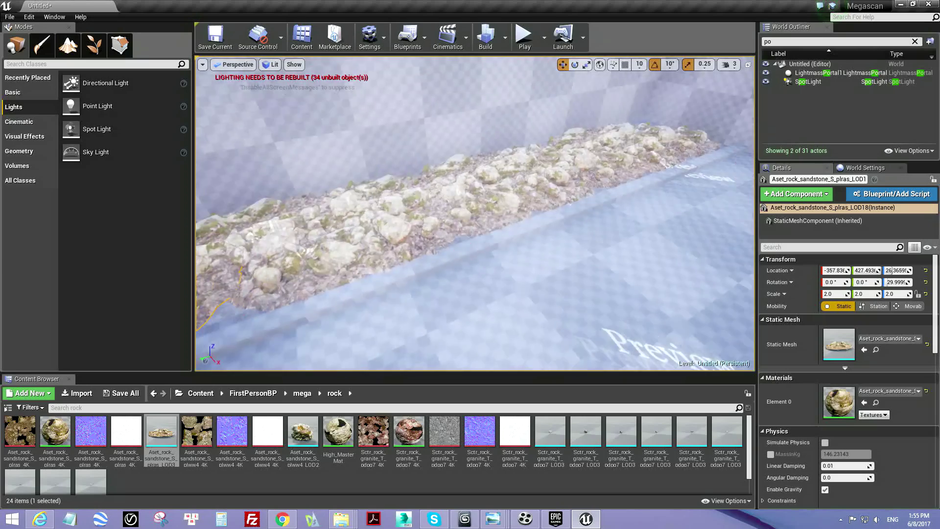
{"action": "scroll", "coordinate": [451, 254], "scroll_direction": "up", "scroll_amount": 3}
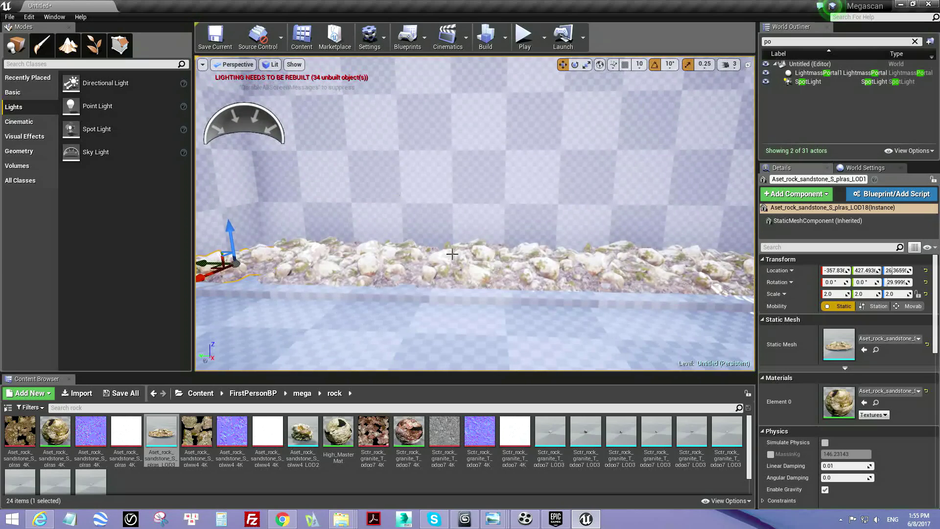
- Enlarge one rock to Scale X and Y 3 and move it up along the wall
{"action": "left_click", "coordinate": [861, 294]}
{"action": "type", "text": "3"}
{"action": "key", "text": "Return"}
{"action": "type", "text": "3"}
{"action": "key", "text": "Return"}
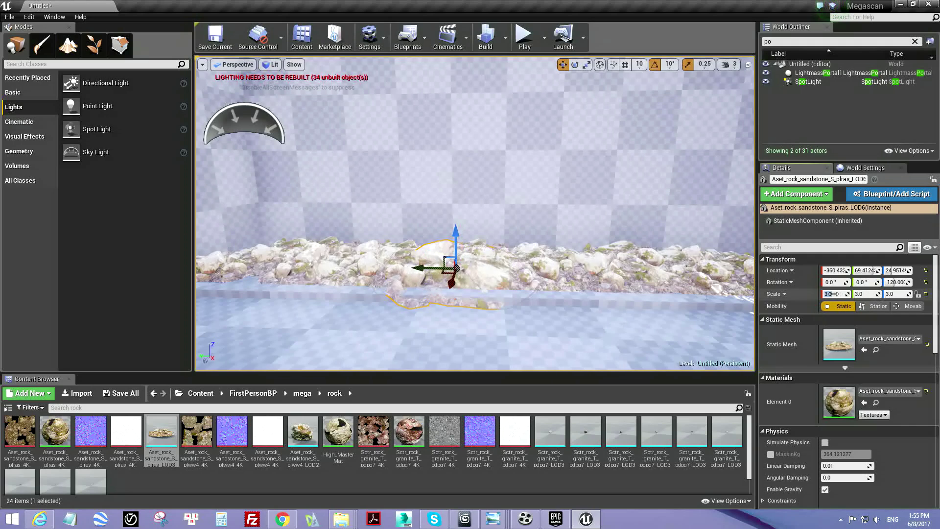
{"action": "left_click_drag", "start_coordinate": [451, 268], "coordinate": [557, 245]}
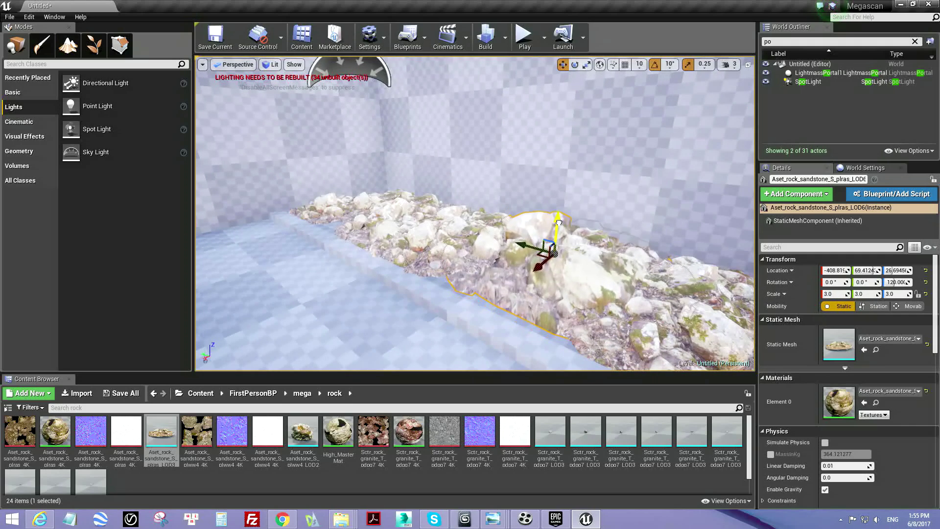
{"action": "key", "text": "f"}
- Duplicate another rock along the strip, deselect, and drop a plww4 sandstone boulder on the ledge
{"action": "left_click", "coordinate": [442, 254]}
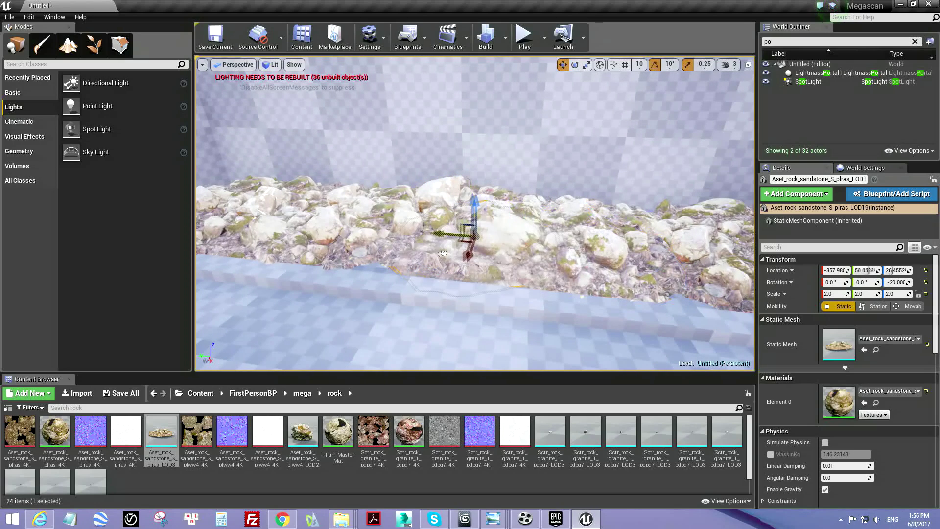
{"action": "mouse_move", "coordinate": [440, 230]}
{"action": "left_mouse_down", "text": "alt"}
{"action": "mouse_move", "coordinate": [402, 215]}
{"action": "mouse_move", "coordinate": [507, 239]}
{"action": "mouse_move", "coordinate": [509, 252]}
{"action": "left_mouse_up", "text": "alt"}
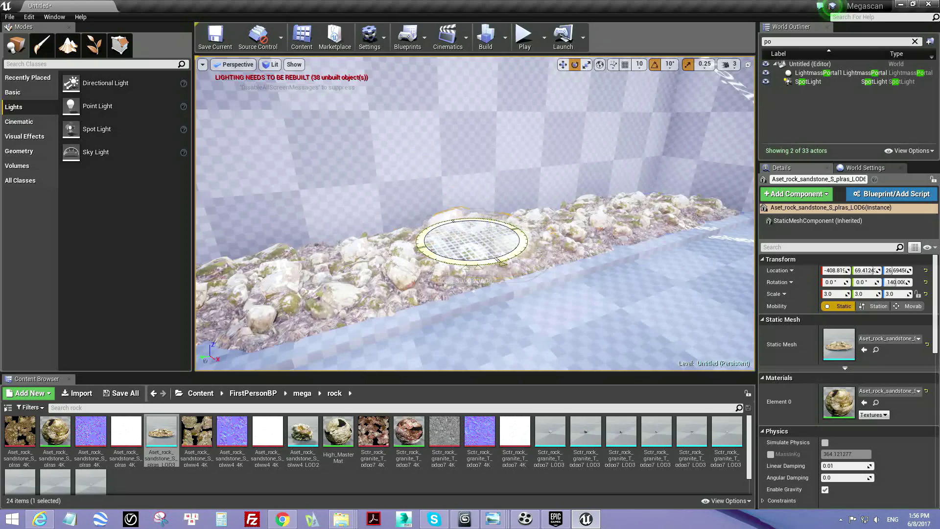
{"action": "key", "text": "Escape"}
{"action": "right_click_drag", "start_coordinate": [509, 252], "coordinate": [441, 235]}
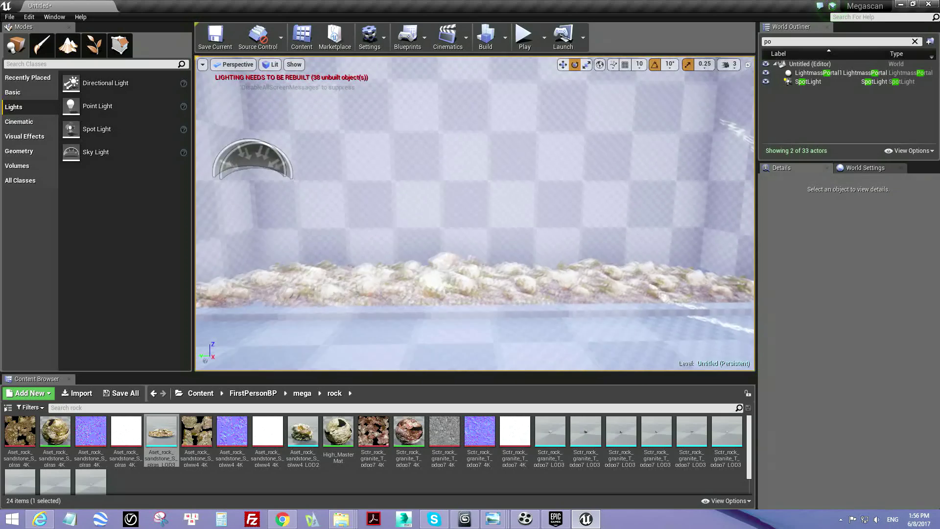
{"action": "left_click_drag", "start_coordinate": [302, 451], "coordinate": [429, 274]}
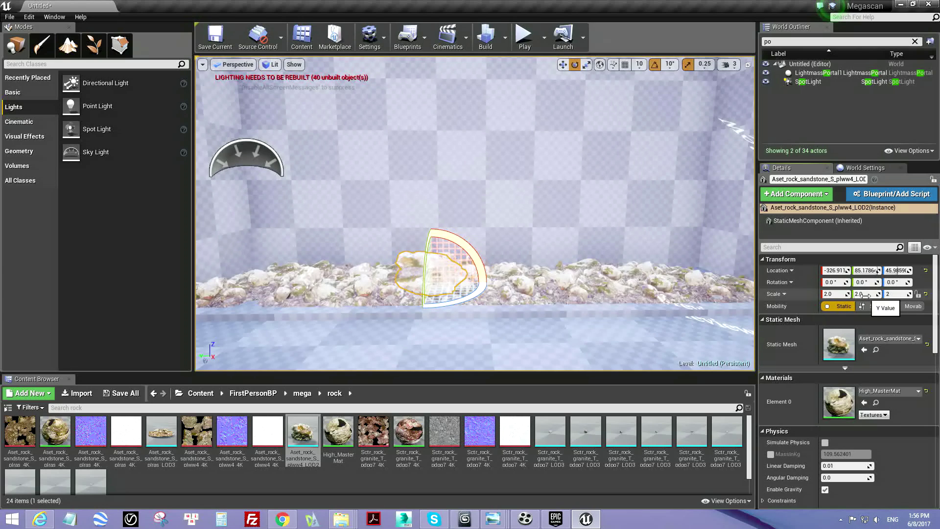
- Move the new sandstone boulder right and rotate it to about -60 degrees
{"action": "left_click_drag", "start_coordinate": [419, 289], "coordinate": [539, 294]}
{"action": "key", "text": "e"}
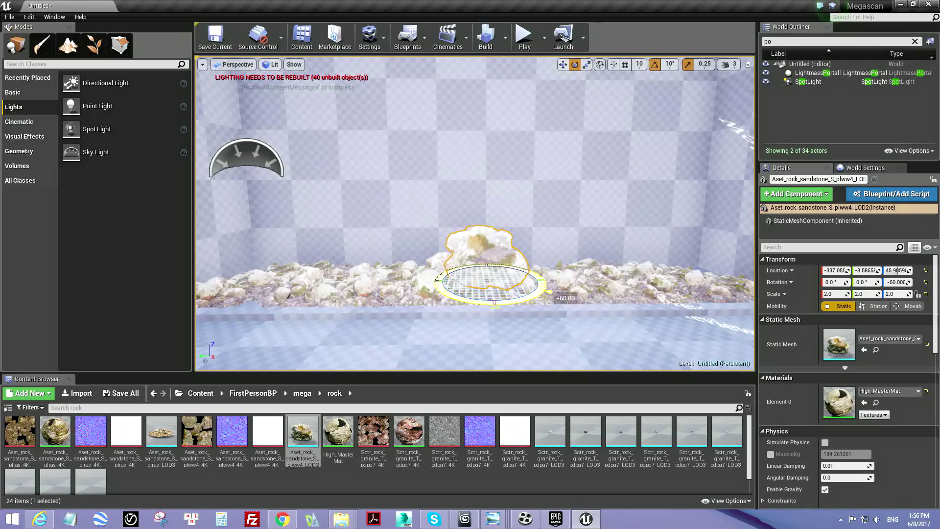
{"action": "right_click_drag", "start_coordinate": [539, 294], "coordinate": [552, 224]}
{"action": "left_click_drag", "start_coordinate": [552, 225], "coordinate": [539, 235]}
{"action": "key", "text": "w"}
- Duplicate the boulder along the ledge, rotate the copy about 77°, and scale it to 1.5
{"action": "left_click_drag", "start_coordinate": [455, 250], "coordinate": [329, 272], "text": "alt"}
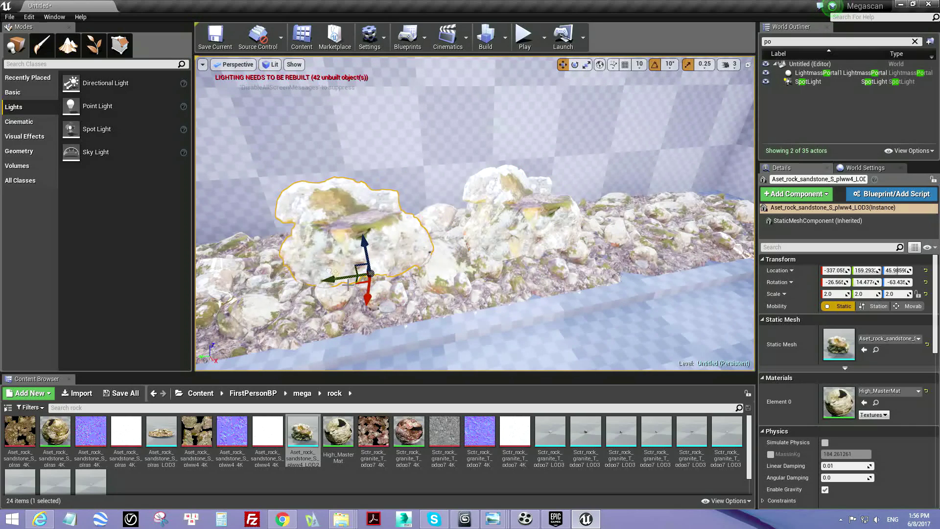
{"action": "left_click_drag", "start_coordinate": [373, 297], "coordinate": [365, 294]}
{"action": "key", "text": "e"}
{"action": "left_click_drag", "start_coordinate": [418, 270], "coordinate": [352, 289]}
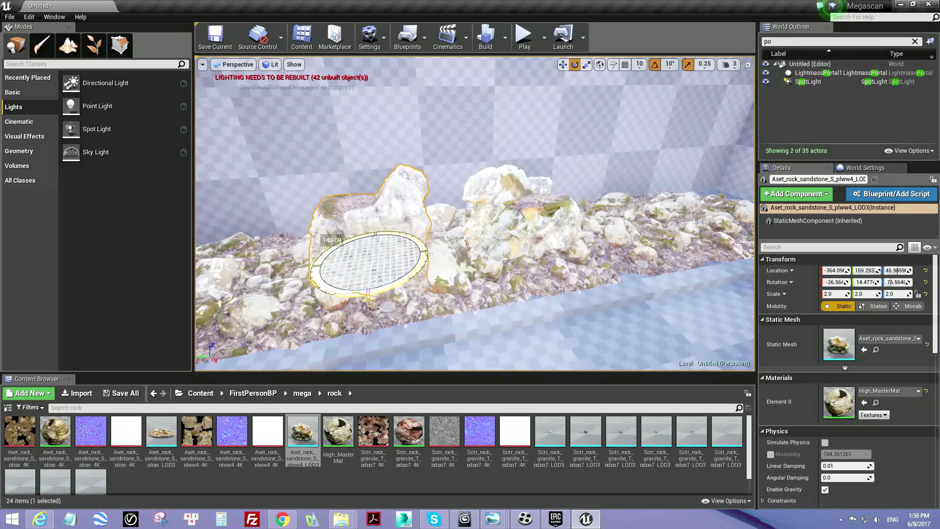
{"action": "type", "text": "1.5"}
{"action": "key", "text": "Return"}
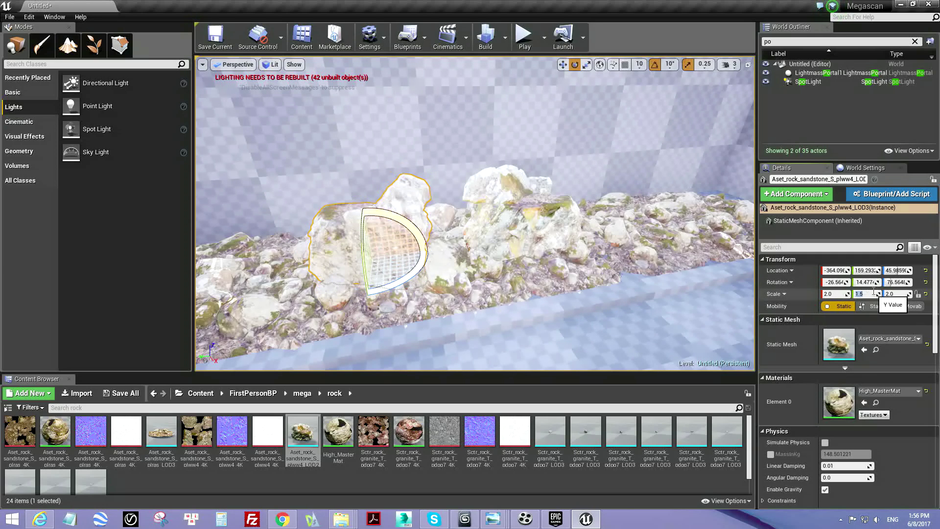
{"action": "key", "text": "Return"}
{"action": "type", "text": "1.5"}
{"action": "key", "text": "Return"}
- Select the first new boulder for a closer look and open the mega asset folder
{"action": "right_click_drag", "start_coordinate": [491, 265], "coordinate": [491, 264]}
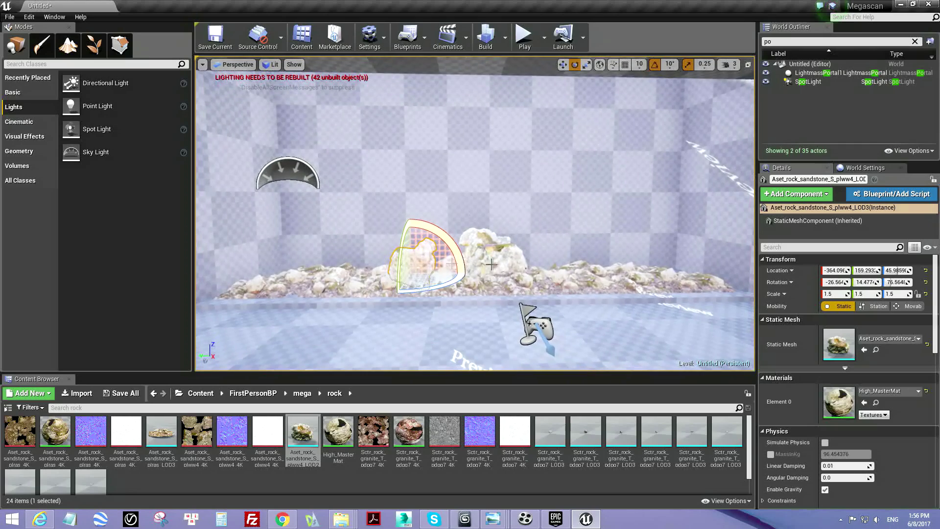
{"action": "left_click", "coordinate": [505, 258]}
{"action": "right_click_drag", "start_coordinate": [504, 258], "coordinate": [495, 271]}
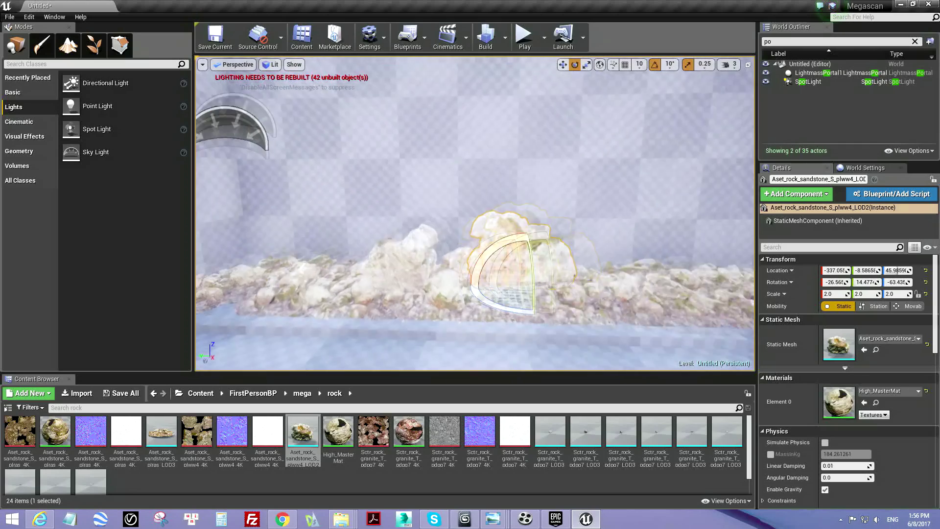
{"action": "left_click", "coordinate": [305, 394]}
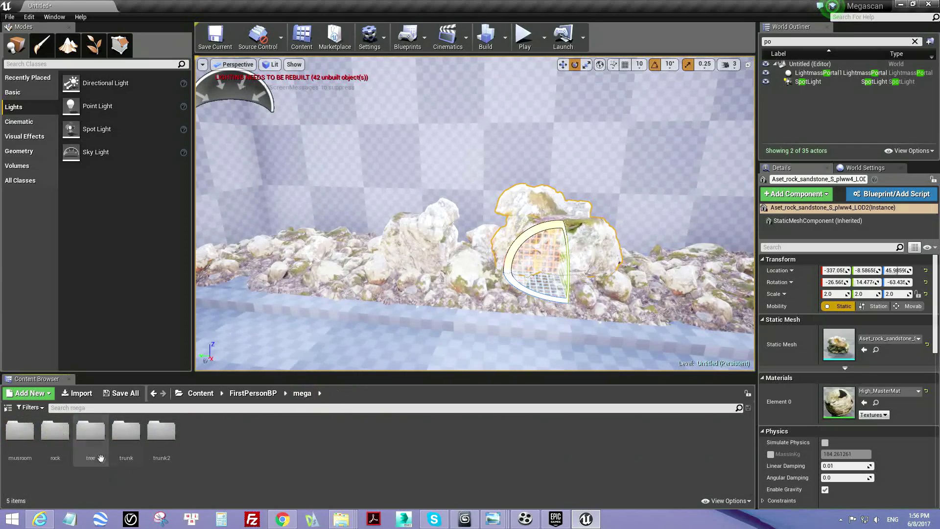
- Place the trunk2 wood log into the scene and scale it to 3.0
{"action": "double_click", "coordinate": [157, 431]}
{"action": "mouse_move", "coordinate": [232, 431]}
{"action": "left_mouse_down"}
{"action": "mouse_move", "coordinate": [296, 284]}
{"action": "mouse_move", "coordinate": [274, 289]}
{"action": "left_mouse_up"}
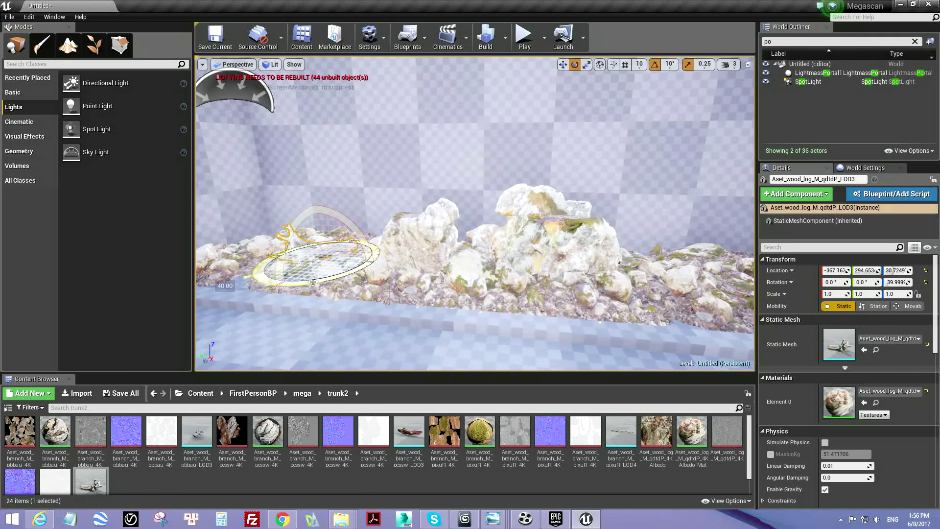
{"action": "left_click_drag", "start_coordinate": [858, 294], "coordinate": [865, 295]}
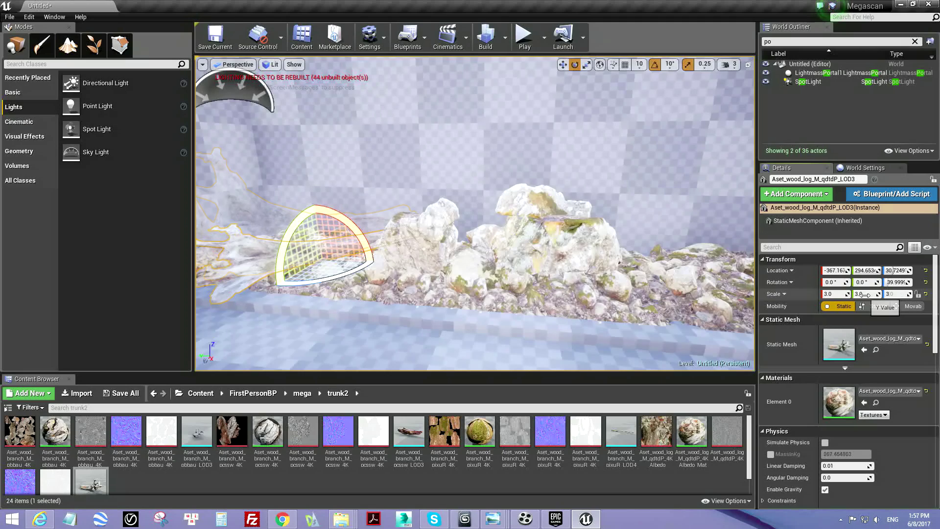
- Rotate the log about 70° before the rocks at the ledge's left end, then deselect
{"action": "right_click_drag", "start_coordinate": [441, 245], "coordinate": [465, 274]}
{"action": "mouse_move", "coordinate": [474, 296]}
{"action": "left_mouse_down"}
{"action": "mouse_move", "coordinate": [447, 301]}
{"action": "mouse_move", "coordinate": [443, 278]}
{"action": "left_mouse_up"}
{"action": "key", "text": "w"}
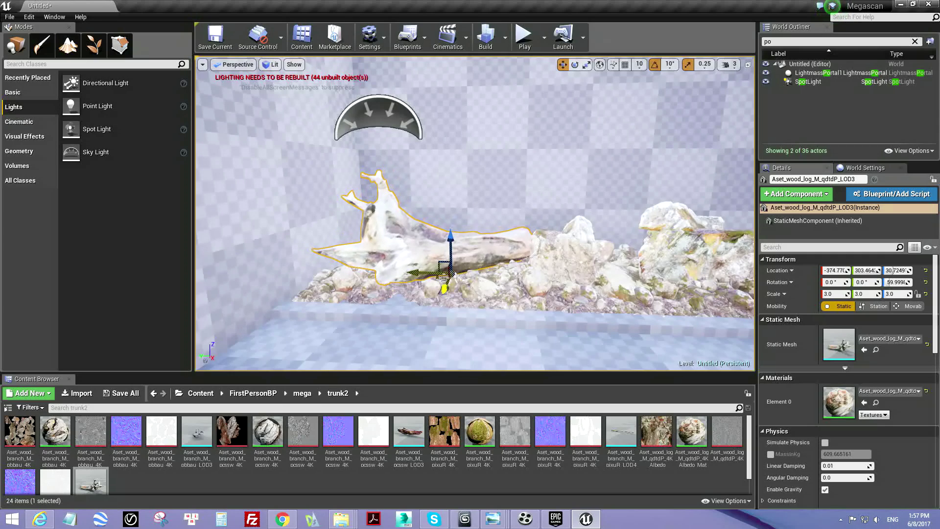
{"action": "key", "text": "e"}
{"action": "right_click_drag", "start_coordinate": [443, 278], "coordinate": [470, 274]}
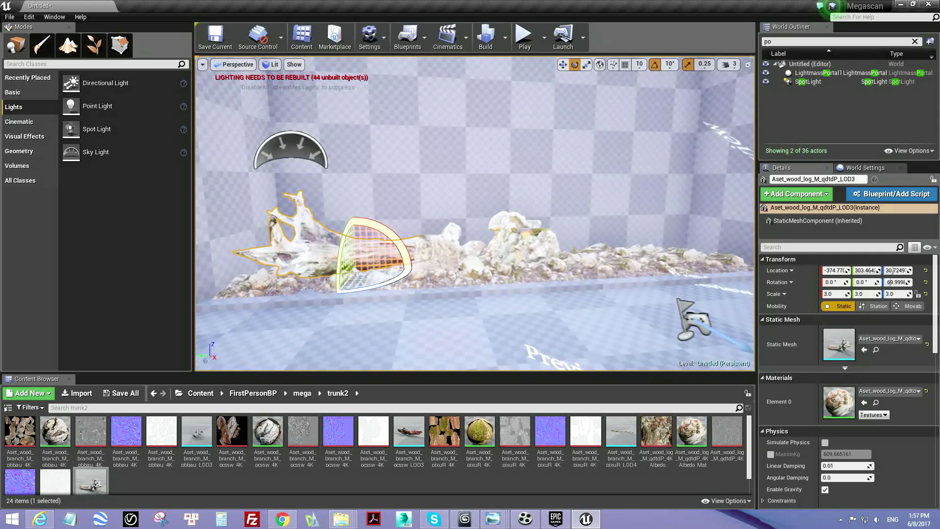
{"action": "key", "text": "w"}
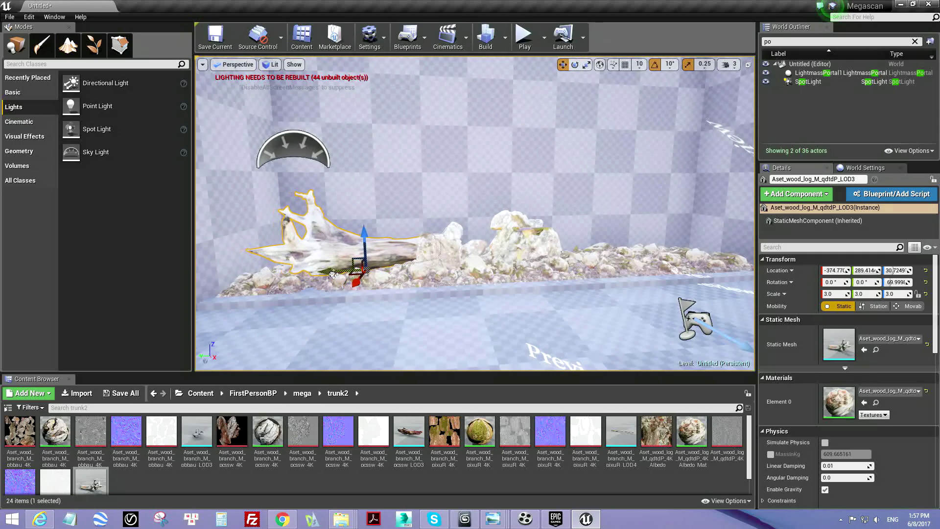
{"action": "key", "text": "Escape"}
{"action": "mouse_move", "coordinate": [324, 272]}
{"action": "right_mouse_down"}
{"action": "mouse_move", "coordinate": [323, 255]}
{"action": "mouse_move", "coordinate": [343, 275]}
{"action": "mouse_move", "coordinate": [353, 264]}
{"action": "right_mouse_up"}
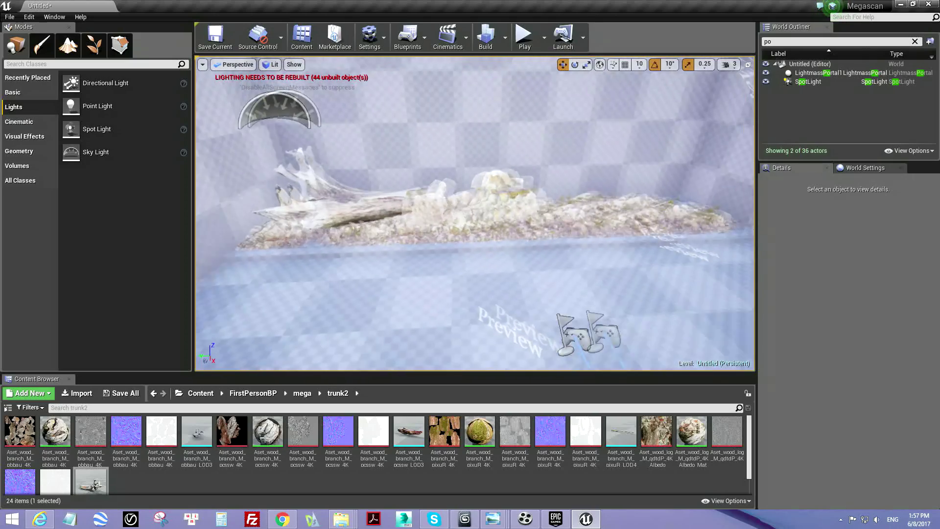
- In Foliage mode, add cayladai and cayladai2 from the Nature folder as foliage types
{"action": "left_click", "coordinate": [94, 45]}
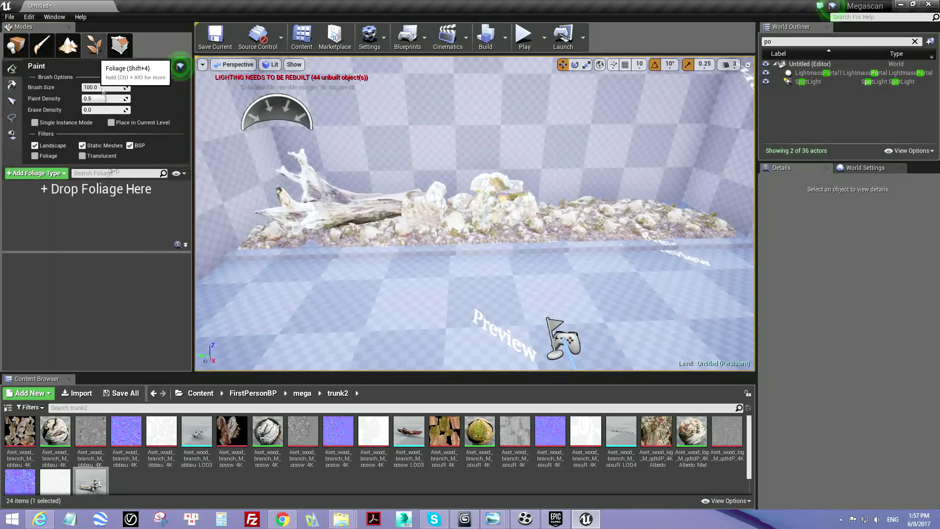
{"action": "left_click", "coordinate": [208, 395]}
{"action": "double_click", "coordinate": [195, 441]}
{"action": "left_click_drag", "start_coordinate": [20, 431], "coordinate": [83, 215]}
{"action": "left_click_drag", "start_coordinate": [55, 431], "coordinate": [81, 220]}
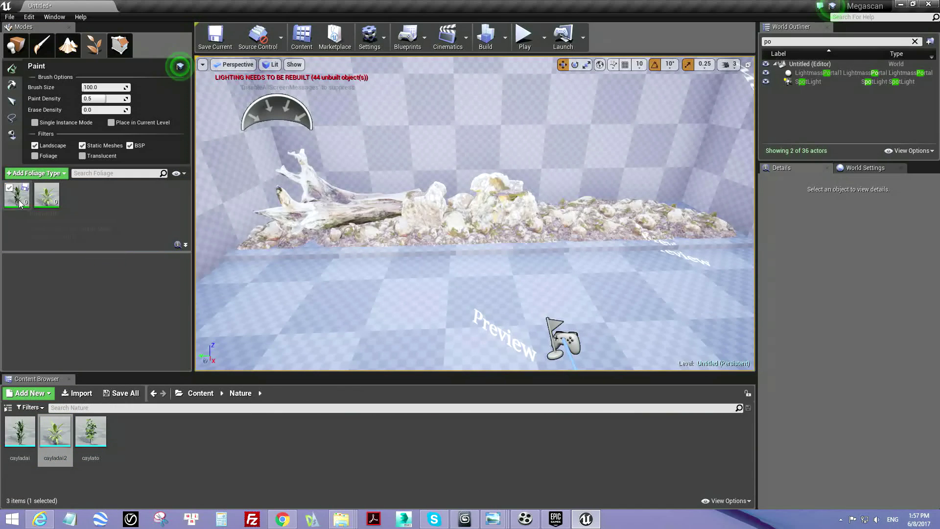
- Set cayladai's maximum Scale X to 3.0 and deactivate cayladai2 for painting
{"action": "left_click", "coordinate": [17, 194]}
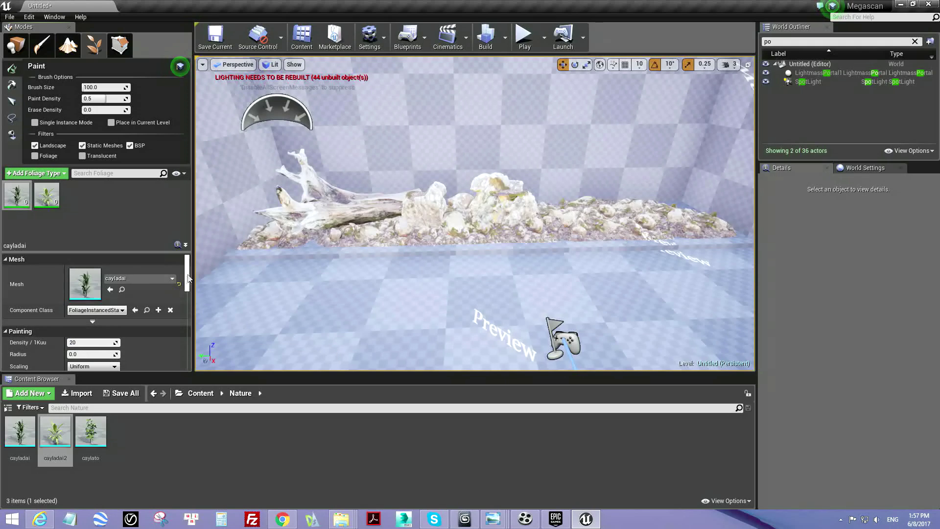
{"action": "scroll", "coordinate": [158, 304], "scroll_direction": "down", "scroll_amount": 5}
{"action": "scroll", "coordinate": [88, 282], "scroll_direction": "up", "scroll_amount": 1}
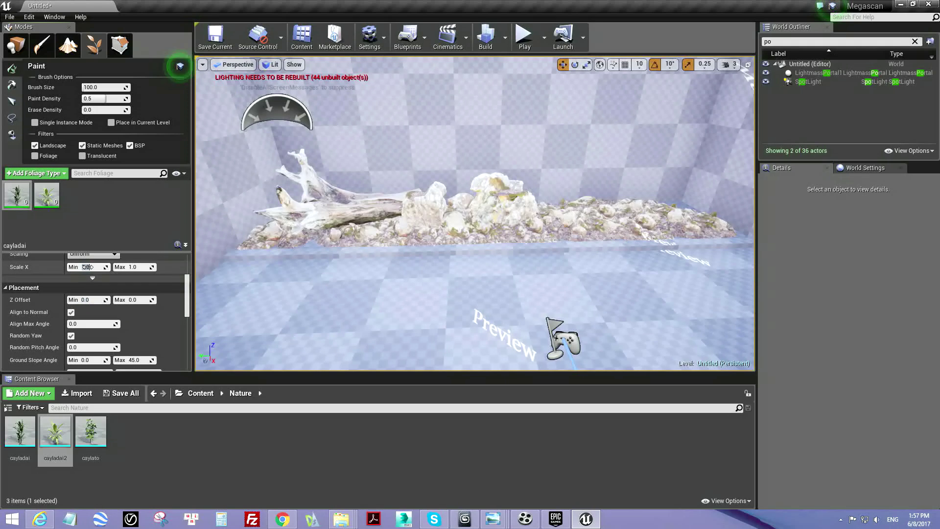
{"action": "left_click_drag", "start_coordinate": [187, 294], "coordinate": [188, 274]}
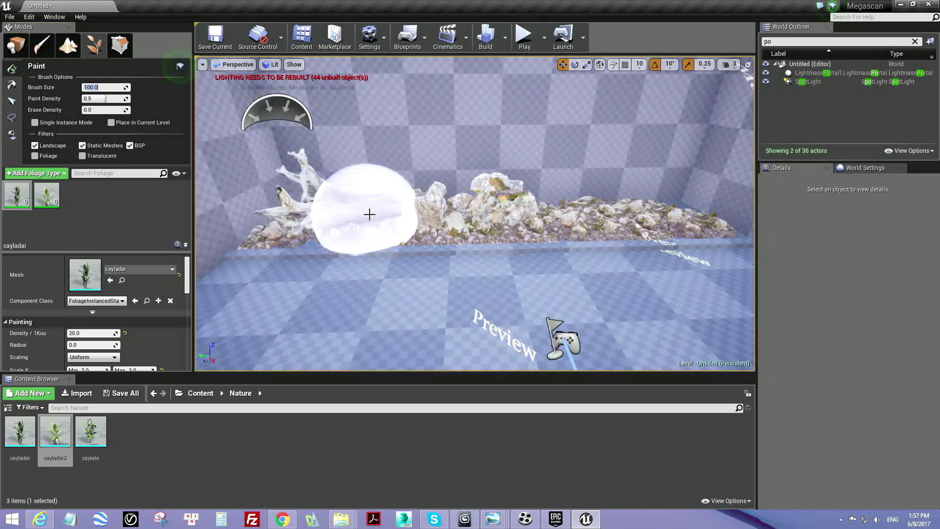
{"action": "left_click", "coordinate": [40, 189]}
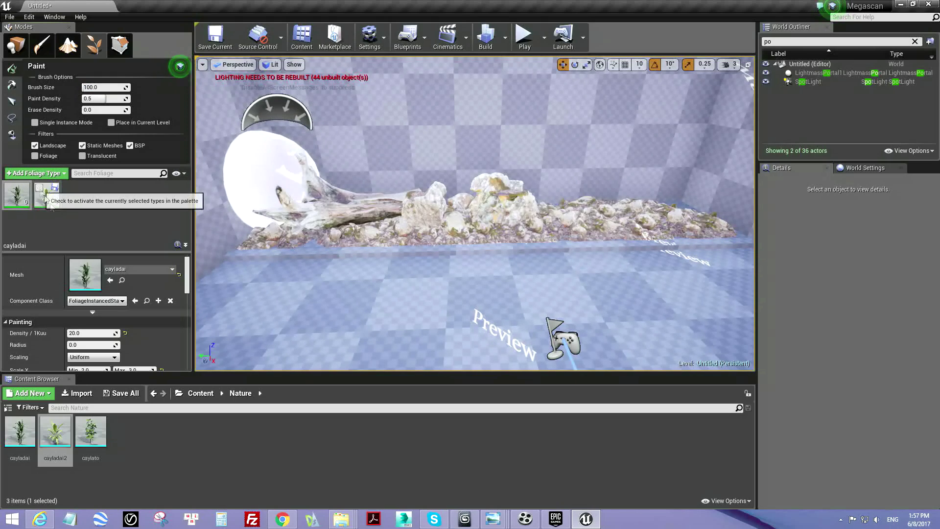
- Paint trial ferns on the ledge, undo them, and place a cayladai plant in Place mode
{"action": "left_click_drag", "start_coordinate": [693, 208], "coordinate": [408, 224]}
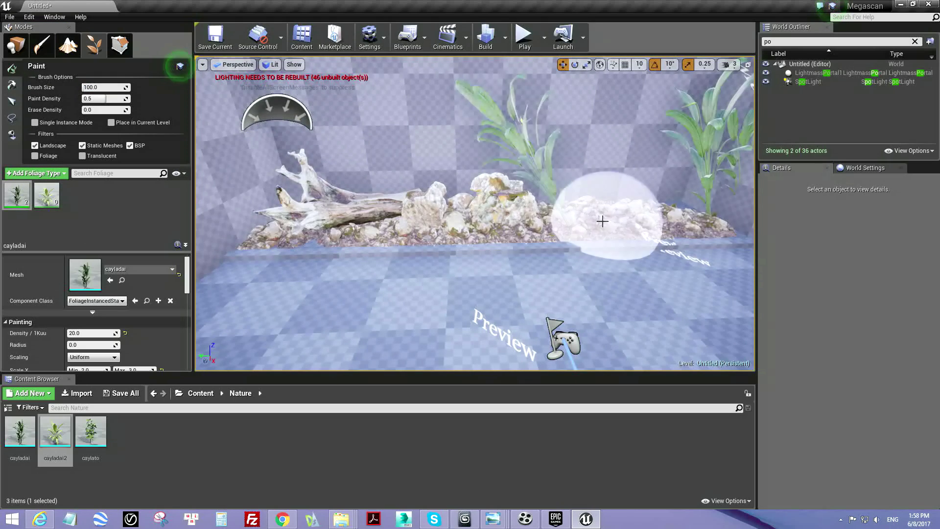
{"action": "scroll", "coordinate": [408, 223], "scroll_direction": "up", "scroll_amount": 5}
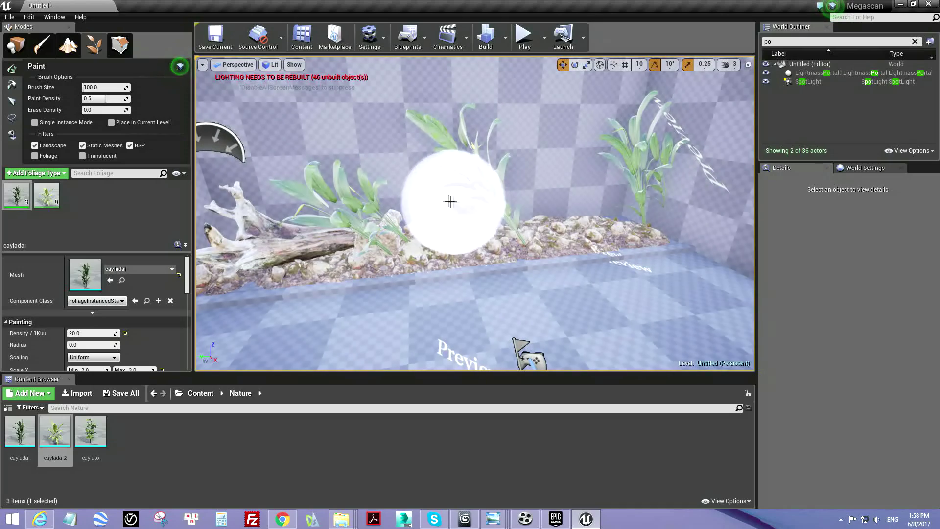
{"action": "key", "text": "ctrl+z"}
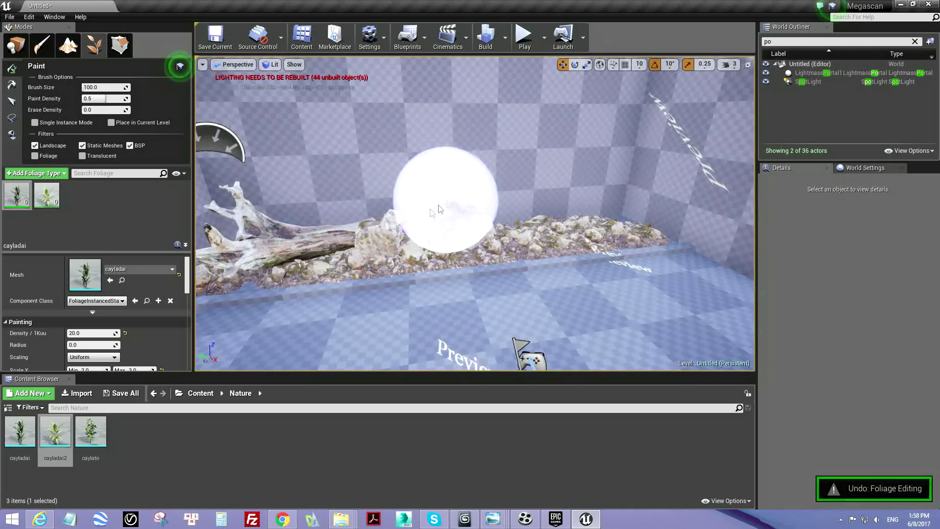
{"action": "scroll", "coordinate": [449, 200], "scroll_direction": "down", "scroll_amount": 3}
{"action": "key", "text": "shift+1"}
{"action": "left_click_drag", "start_coordinate": [19, 431], "coordinate": [519, 298]}
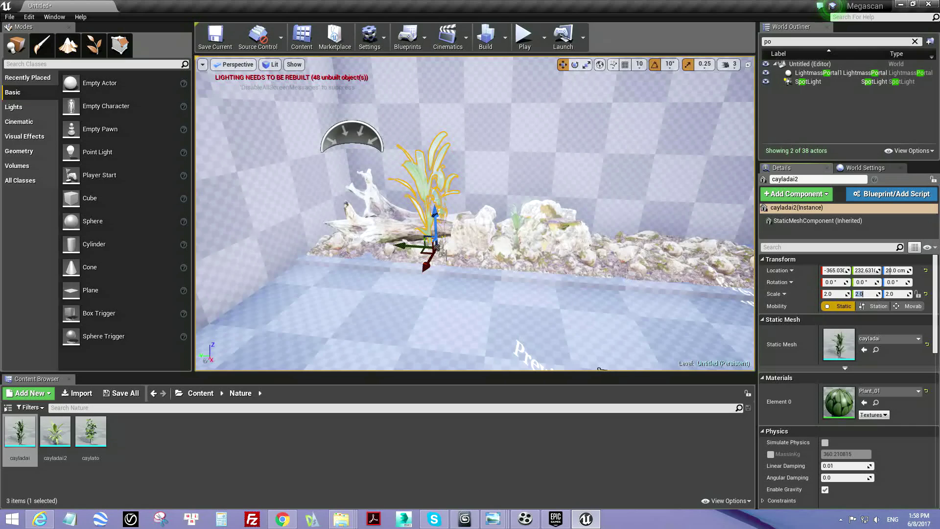
- Duplicate the cayladai plant to the right and left and scale one copy to 3.0
{"action": "left_click_drag", "start_coordinate": [440, 250], "coordinate": [690, 286], "text": "alt"}
{"action": "key", "text": "f"}
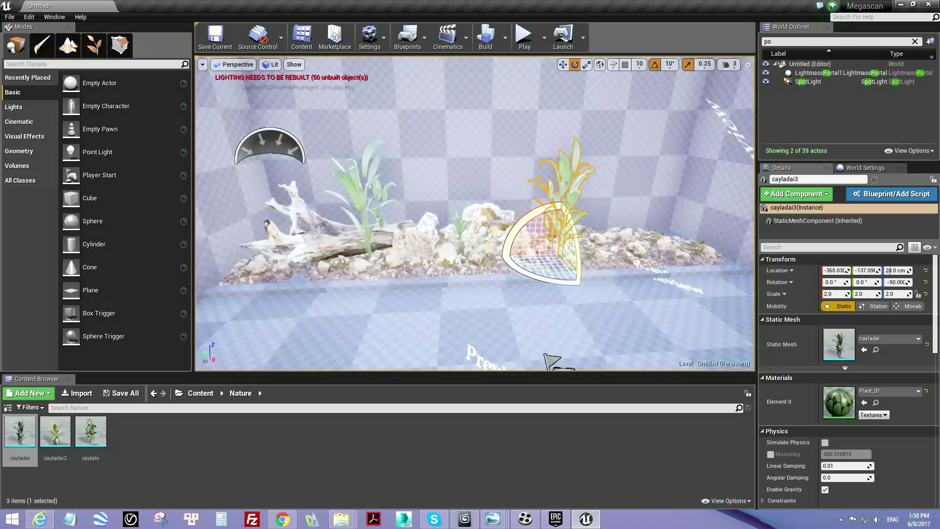
{"action": "left_click_drag", "start_coordinate": [507, 268], "coordinate": [478, 273], "text": "alt"}
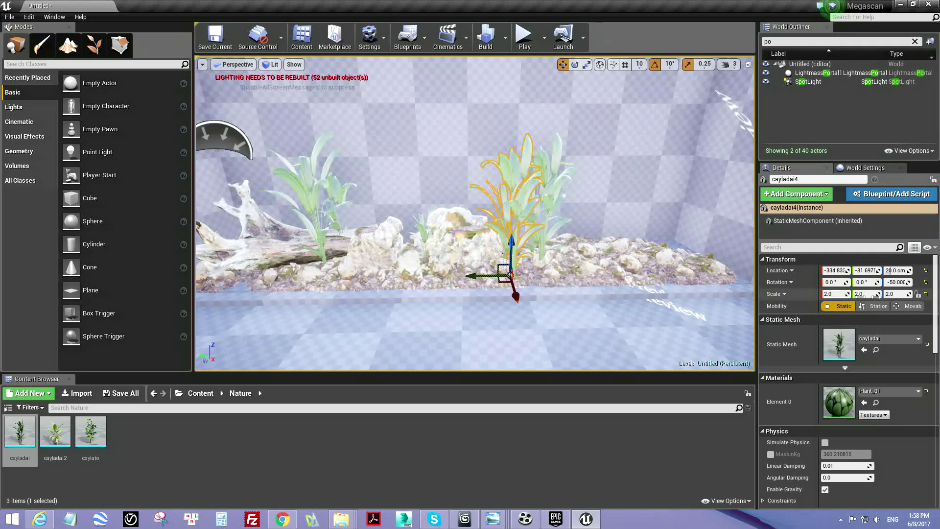
{"action": "type", "text": "3"}
{"action": "key", "text": "Return"}
{"action": "left_click", "coordinate": [840, 294]}
{"action": "type", "text": "3"}
{"action": "key", "text": "Tab"}
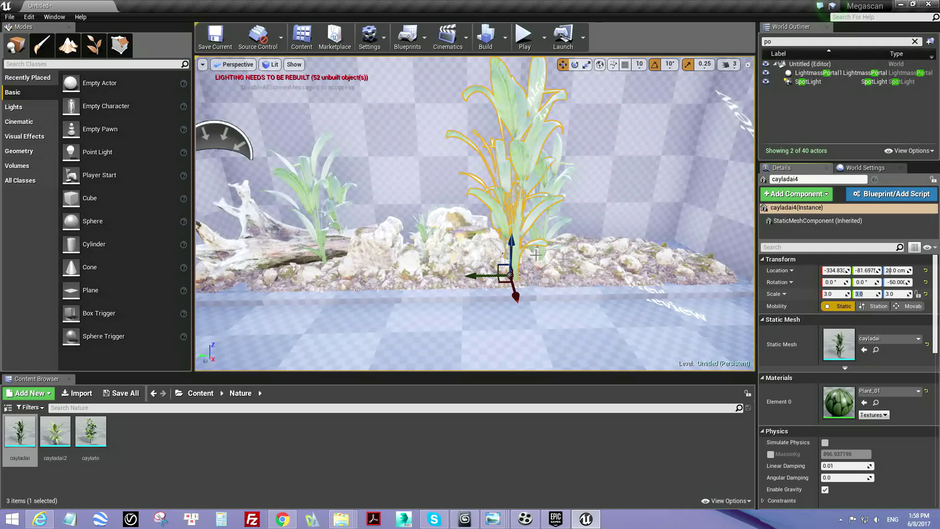
- Position the enlarged plant lower in the gravel, shift the right plant, and add a cayladai2 plant
{"action": "mouse_move", "coordinate": [489, 273]}
{"action": "left_mouse_down"}
{"action": "mouse_move", "coordinate": [465, 297]}
{"action": "mouse_move", "coordinate": [521, 296]}
{"action": "left_mouse_up"}
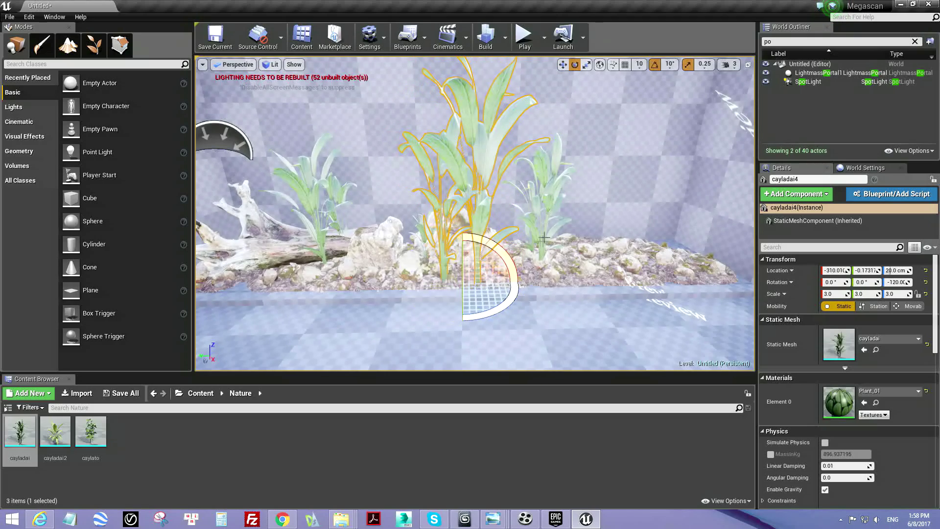
{"action": "scroll", "coordinate": [542, 241], "scroll_direction": "down", "scroll_amount": 3}
{"action": "scroll", "coordinate": [508, 225], "scroll_direction": "up", "scroll_amount": 5}
{"action": "mouse_move", "coordinate": [463, 257]}
{"action": "left_mouse_down"}
{"action": "mouse_move", "coordinate": [547, 274]}
{"action": "mouse_move", "coordinate": [543, 300]}
{"action": "left_mouse_up"}
{"action": "left_click", "coordinate": [573, 235]}
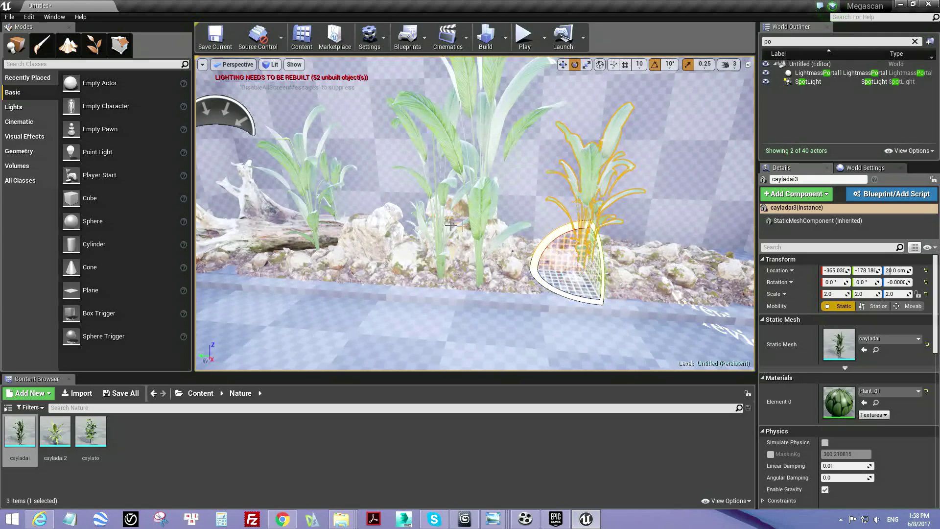
{"action": "left_click_drag", "start_coordinate": [461, 227], "coordinate": [441, 274]}
{"action": "left_click_drag", "start_coordinate": [55, 431], "coordinate": [377, 267]}
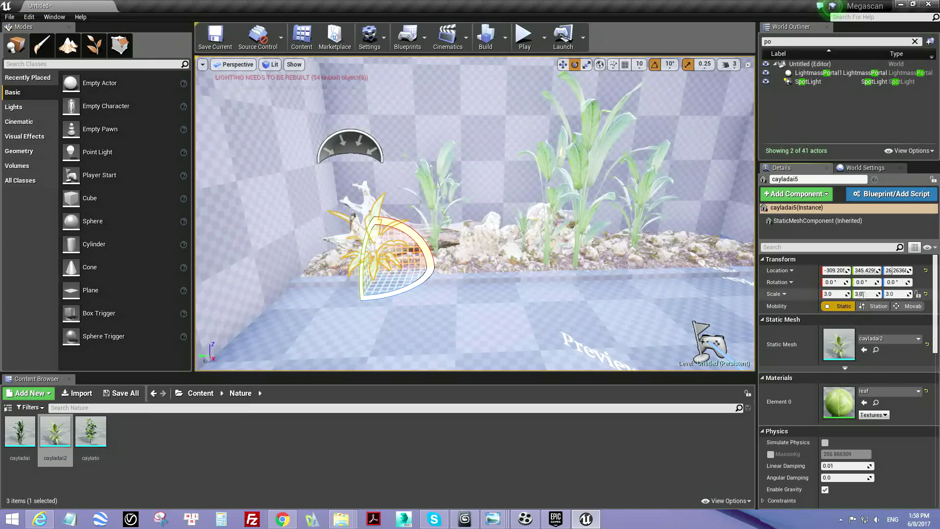
- Move the new cayladai2 plant and duplicate it further right with height scale 2.0
{"action": "scroll", "coordinate": [402, 283], "scroll_direction": "up", "scroll_amount": 5}
{"action": "key", "text": "w"}
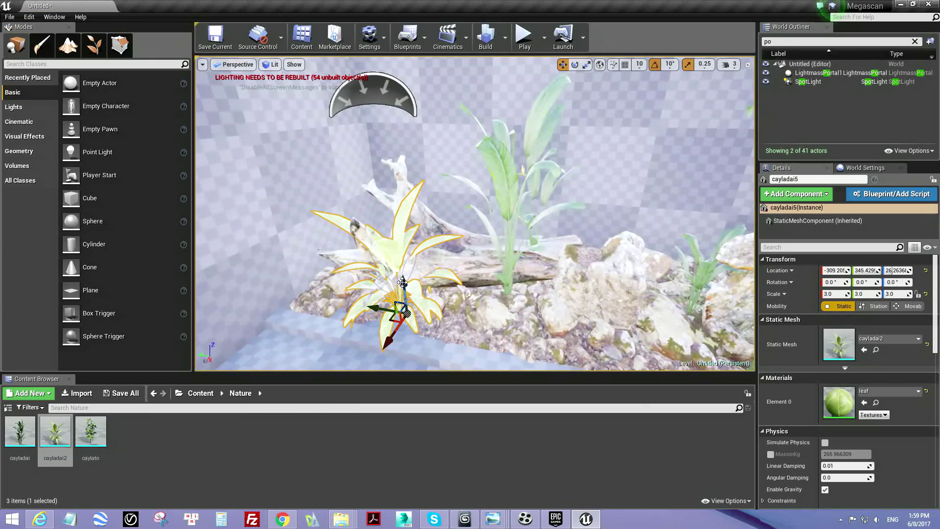
{"action": "left_click_drag", "start_coordinate": [402, 283], "coordinate": [444, 332]}
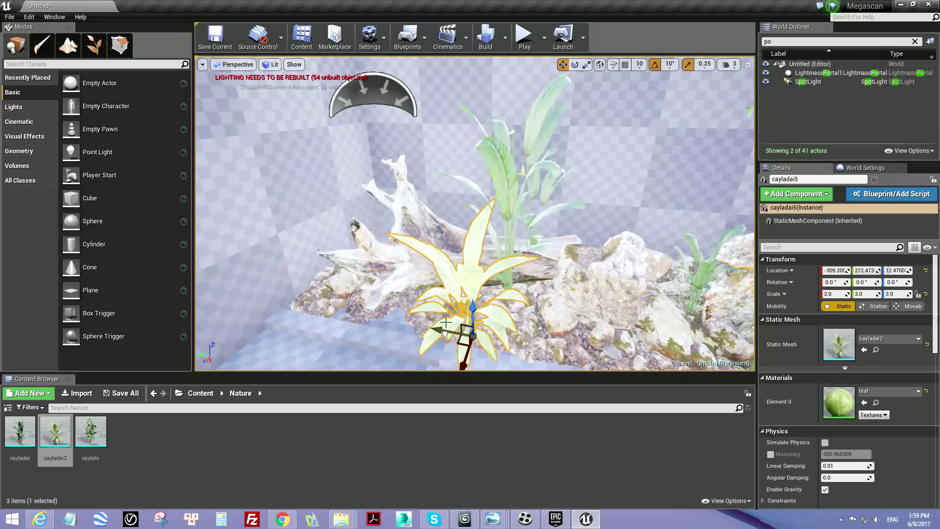
{"action": "scroll", "coordinate": [445, 332], "scroll_direction": "down", "scroll_amount": 3}
{"action": "left_click_drag", "start_coordinate": [392, 275], "coordinate": [578, 277], "text": "alt"}
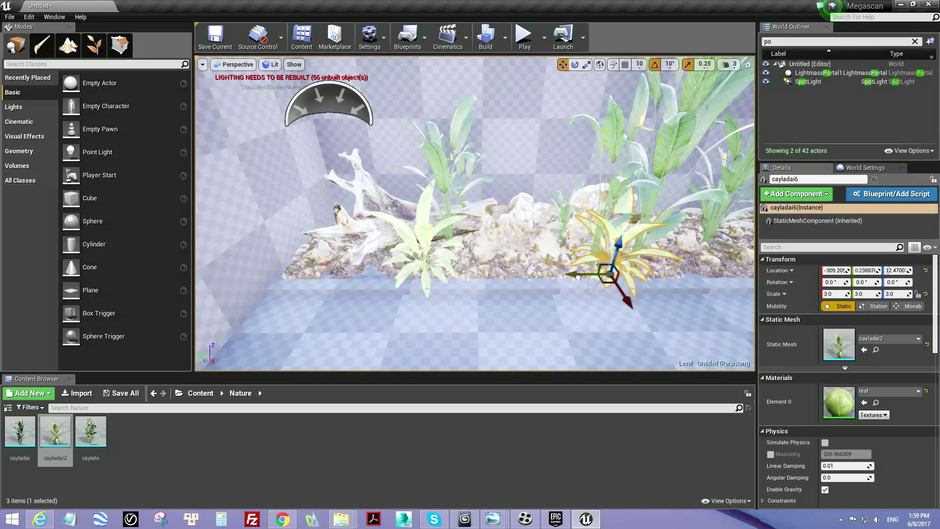
{"action": "type", "text": "2"}
{"action": "key", "text": "Return"}
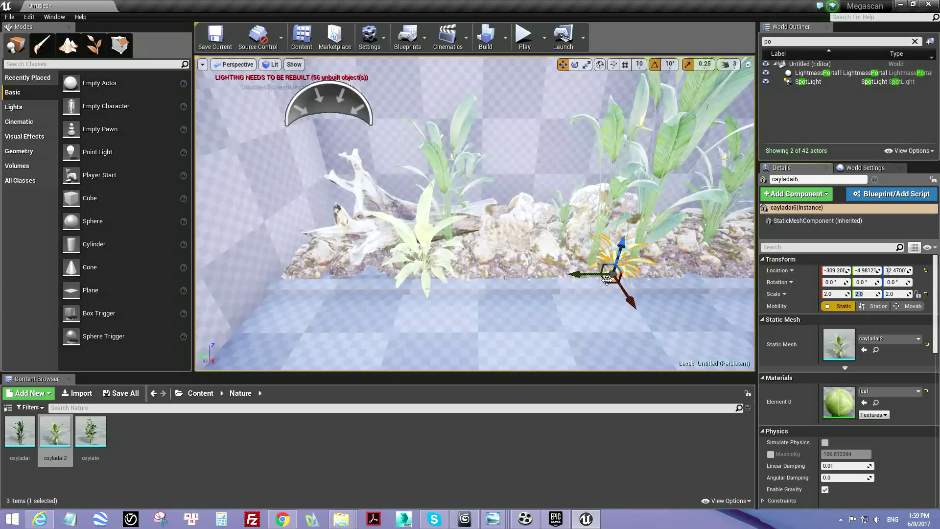
- Slide the copy along the ledge, check cayladai7 and cayladai10, then zoom out over the planter
{"action": "key", "text": "f"}
{"action": "mouse_move", "coordinate": [469, 187]}
{"action": "left_mouse_down"}
{"action": "mouse_move", "coordinate": [500, 262]}
{"action": "mouse_move", "coordinate": [645, 277]}
{"action": "left_mouse_up"}
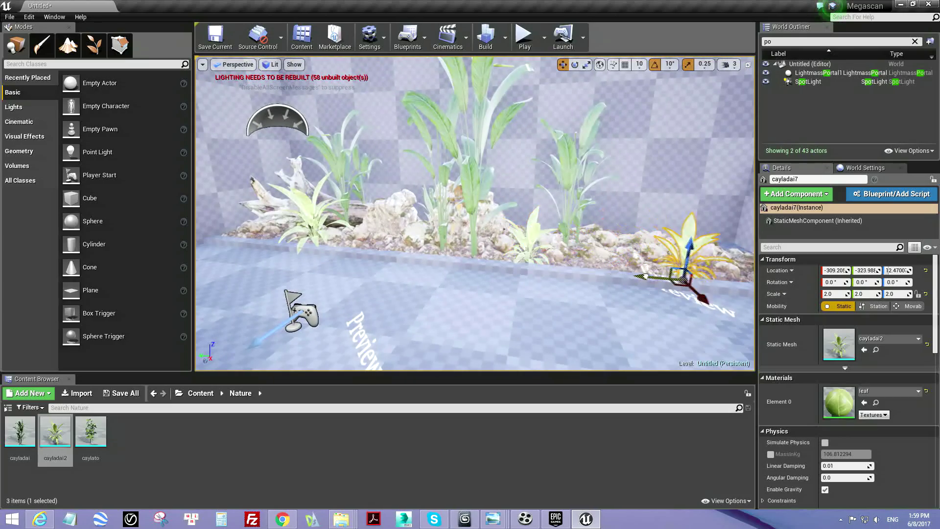
{"action": "key", "text": "e"}
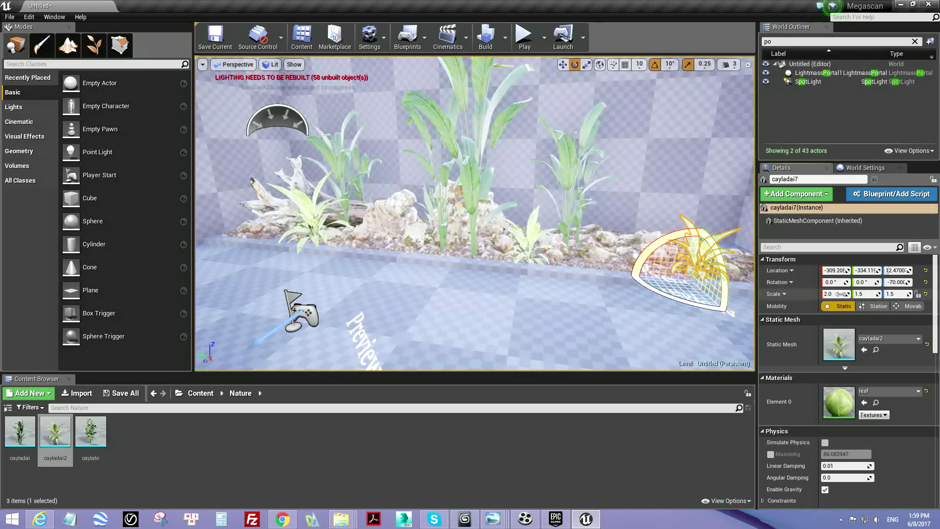
{"action": "key", "text": "f"}
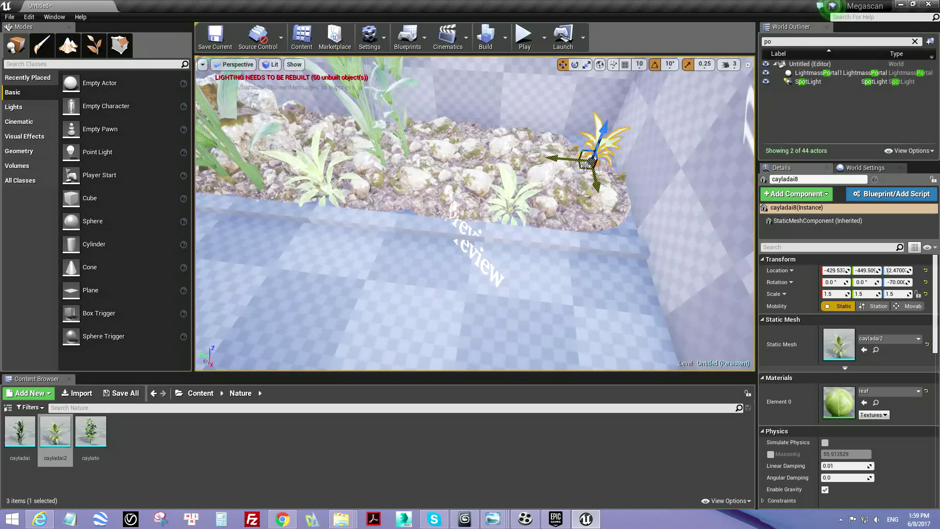
{"action": "right_click_drag", "start_coordinate": [561, 155], "coordinate": [509, 117]}
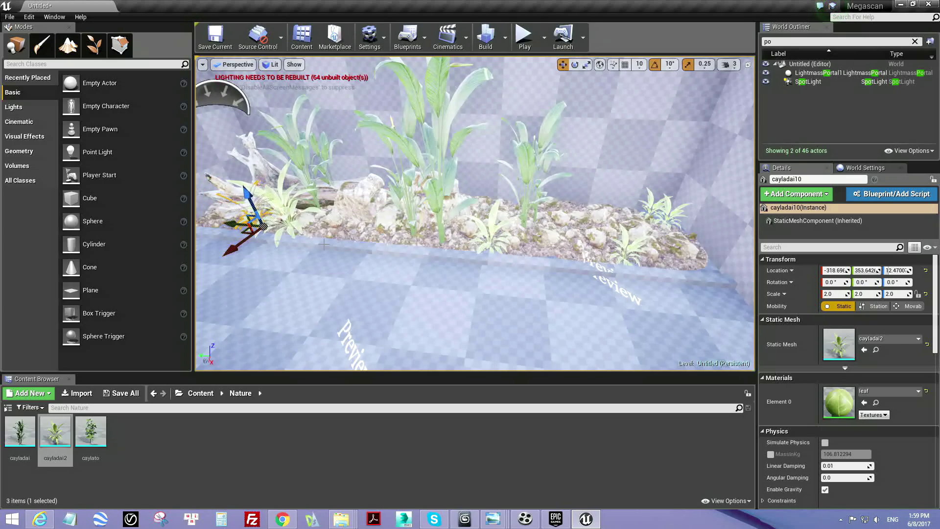
{"action": "key", "text": "f"}
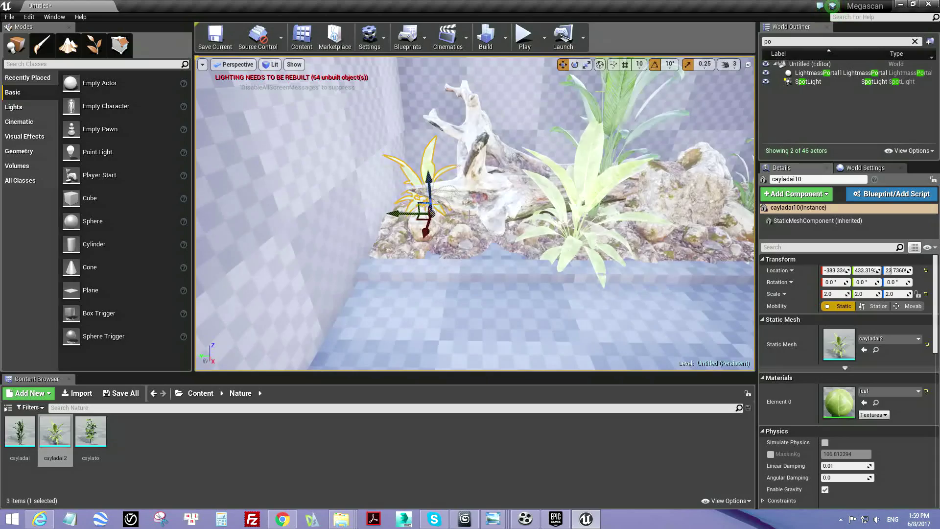
{"action": "key", "text": "Escape"}
{"action": "right_click_drag", "start_coordinate": [469, 214], "coordinate": [469, 214]}
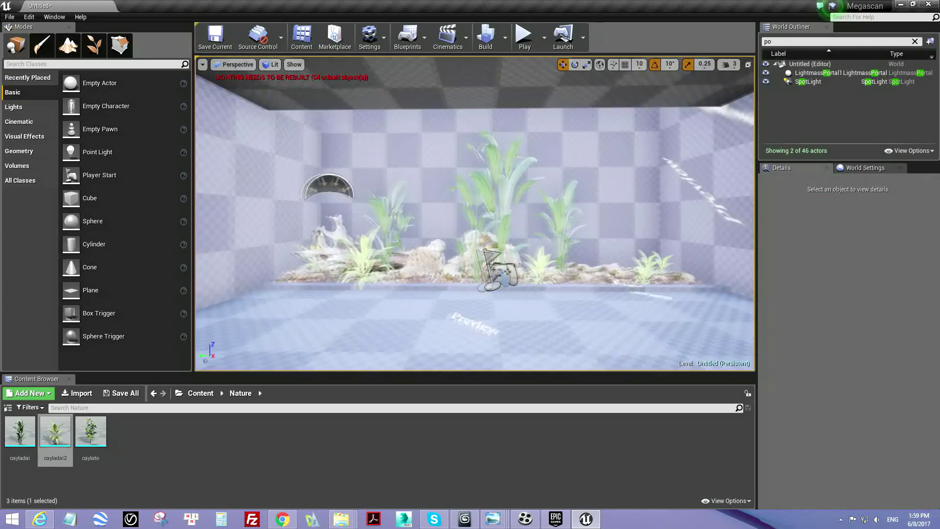
- Zoom in to select the small cayladai plant among the rocks, then deselect it
{"action": "scroll", "coordinate": [483, 231], "scroll_direction": "up", "scroll_amount": 3}
{"action": "scroll", "coordinate": [482, 232], "scroll_direction": "up", "scroll_amount": 3}
{"action": "scroll", "coordinate": [483, 231], "scroll_direction": "up", "scroll_amount": 3}
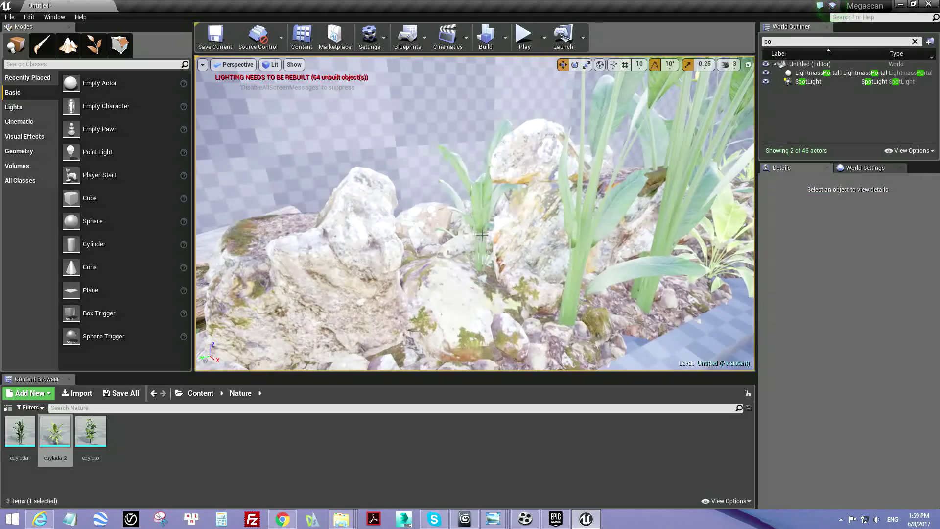
{"action": "left_click", "coordinate": [484, 267]}
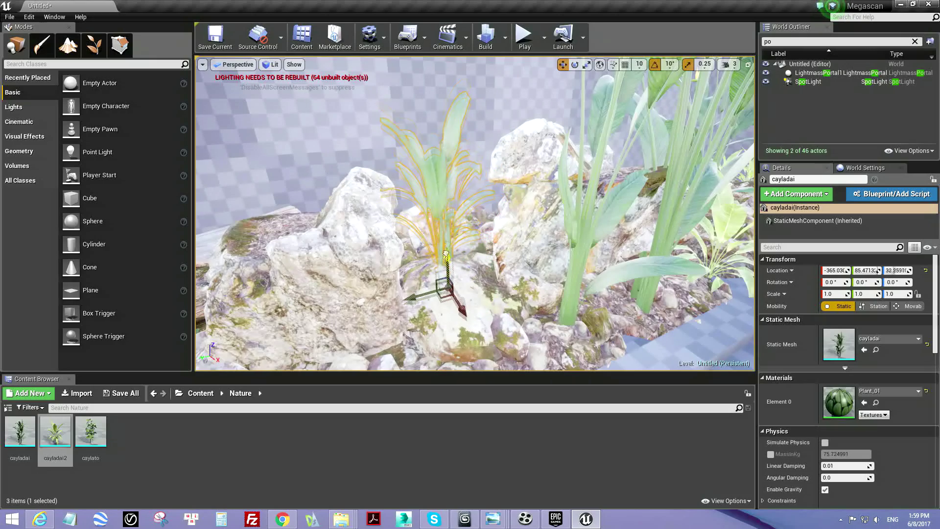
{"action": "scroll", "coordinate": [433, 219], "scroll_direction": "down", "scroll_amount": 5}
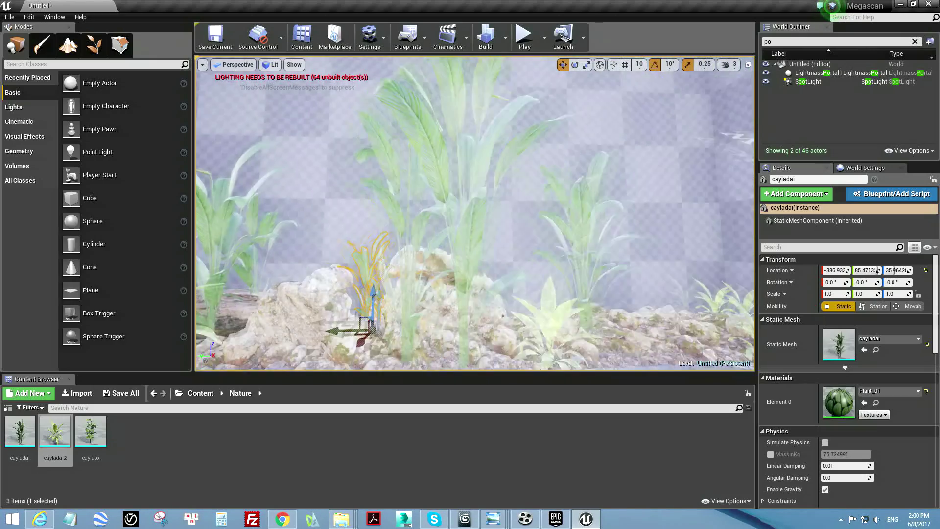
{"action": "key", "text": "Escape"}
- Move the Player Start away from the planter to 0, -332.19, 112
{"action": "scroll", "coordinate": [475, 213], "scroll_direction": "down", "scroll_amount": 2}
{"action": "scroll", "coordinate": [475, 213], "scroll_direction": "down", "scroll_amount": 2}
{"action": "scroll", "coordinate": [475, 213], "scroll_direction": "down", "scroll_amount": 2}
{"action": "scroll", "coordinate": [475, 213], "scroll_direction": "down", "scroll_amount": 2}
{"action": "scroll", "coordinate": [476, 213], "scroll_direction": "down", "scroll_amount": 3}
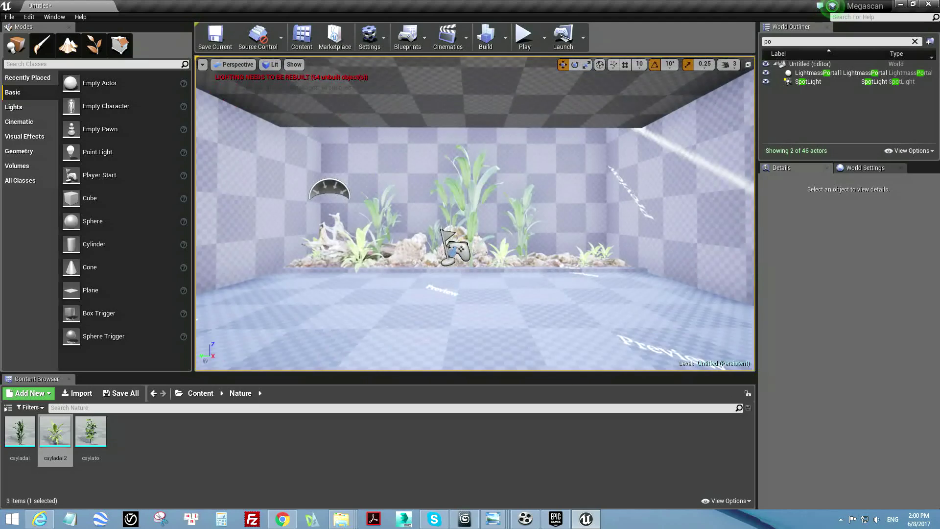
{"action": "scroll", "coordinate": [475, 213], "scroll_direction": "up", "scroll_amount": 2}
{"action": "scroll", "coordinate": [462, 265], "scroll_direction": "up", "scroll_amount": 1}
{"action": "left_click", "coordinate": [461, 264]}
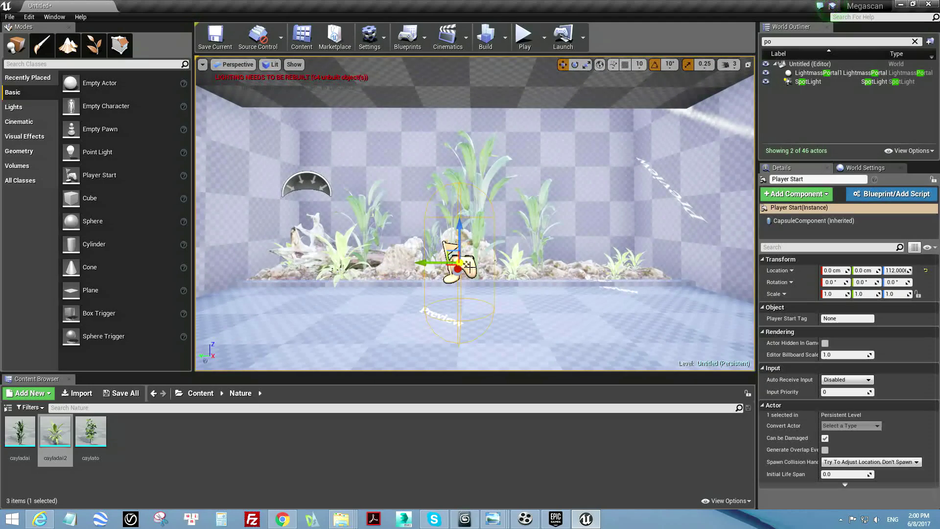
{"action": "left_click_drag", "start_coordinate": [550, 242], "coordinate": [534, 230]}
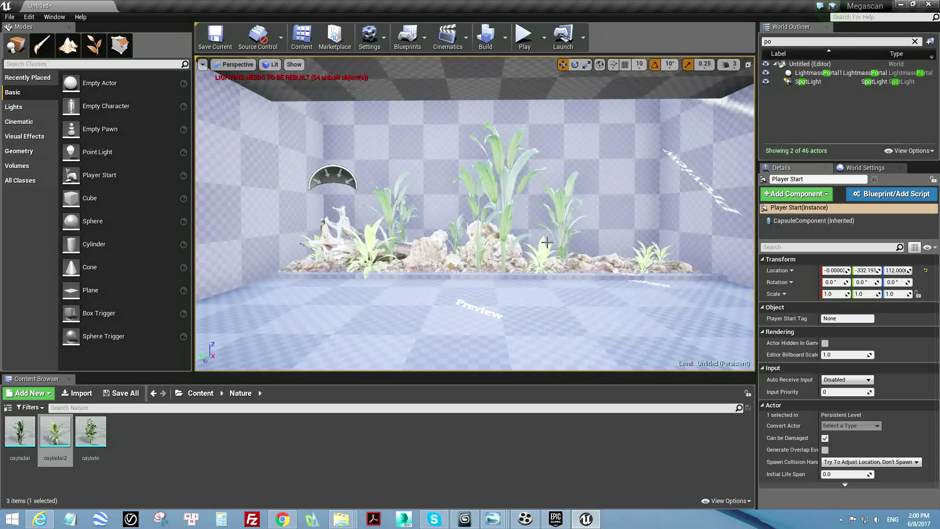
- Clear the 'po' World Outliner search so all 46 actors are listed
{"action": "left_click", "coordinate": [915, 41]}
{"action": "left_click", "coordinate": [525, 520]}
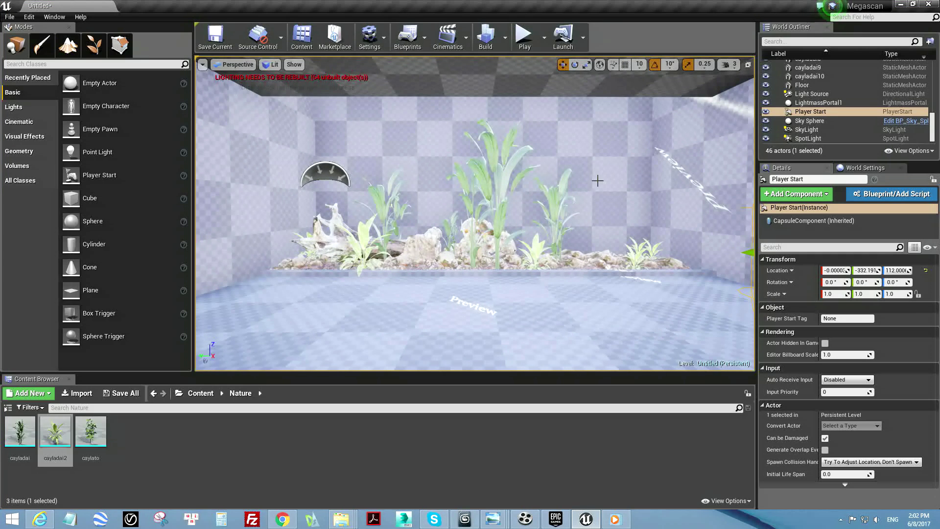
{"action": "right_click_drag", "start_coordinate": [578, 190], "coordinate": [581, 196]}
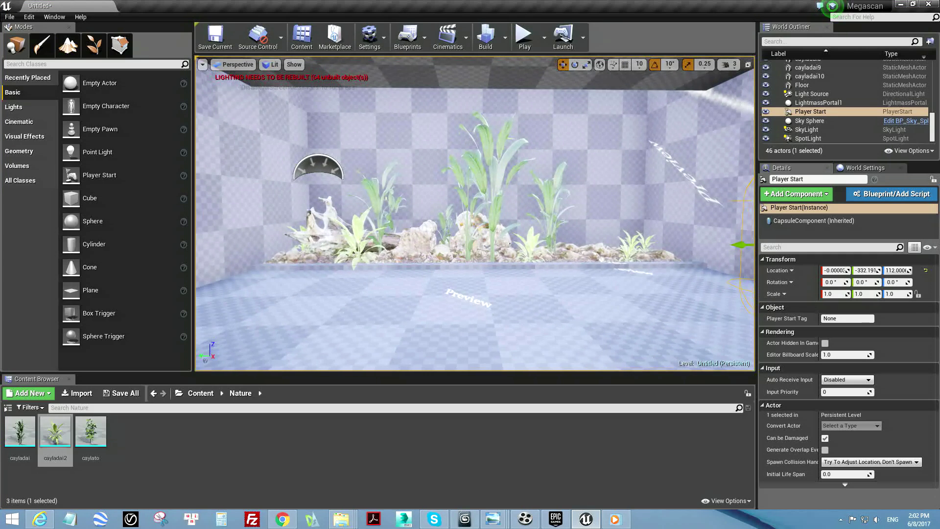
- Apply Travertine_Rough_Mat from the model folder to the floor
{"action": "left_click", "coordinate": [499, 322]}
{"action": "left_click", "coordinate": [201, 393]}
{"action": "double_click", "coordinate": [198, 431]}
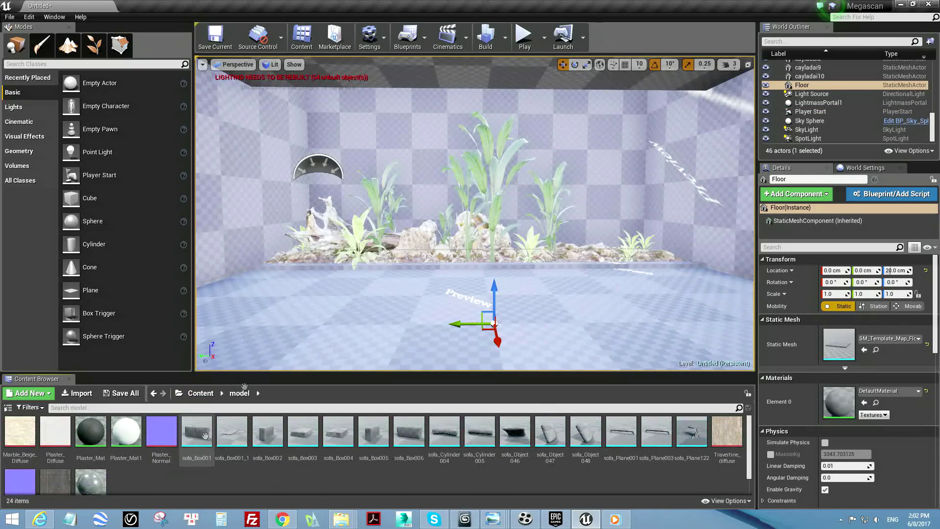
{"action": "left_click_drag", "start_coordinate": [91, 483], "coordinate": [497, 309]}
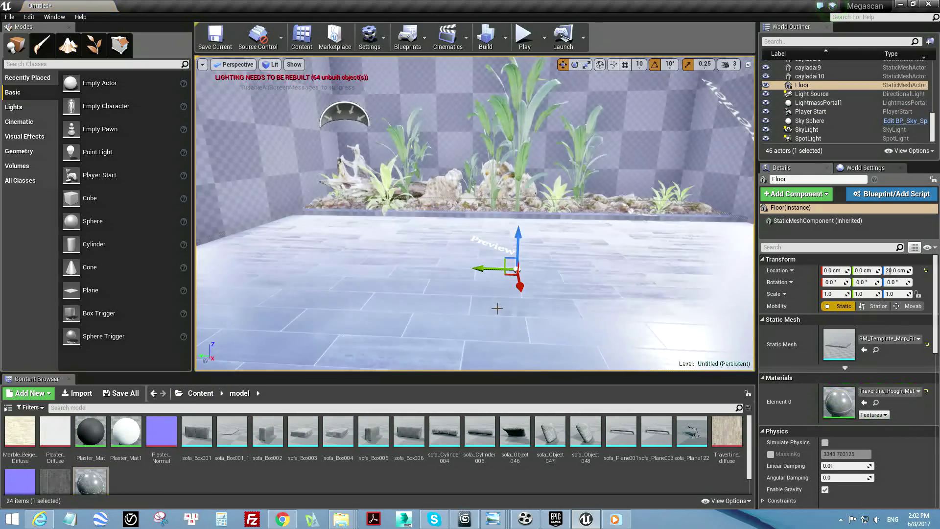
- Cover the checkered walls with the white Plaster_Mat1 material
{"action": "right_click_drag", "start_coordinate": [497, 308], "coordinate": [553, 289]}
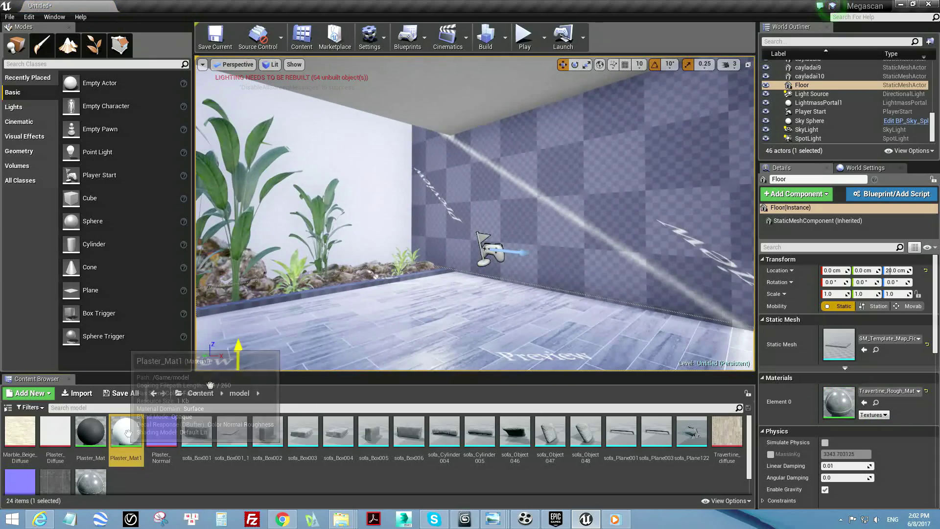
{"action": "left_click_drag", "start_coordinate": [132, 434], "coordinate": [428, 186]}
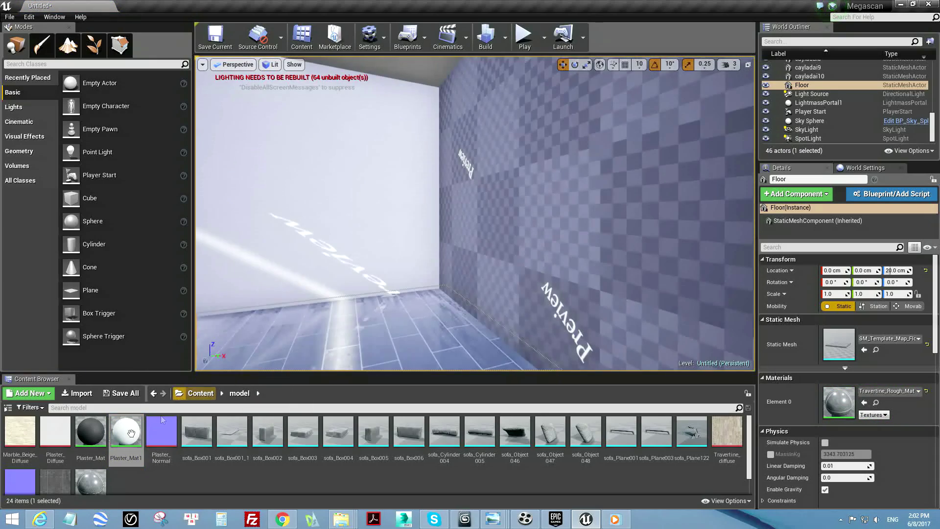
{"action": "left_click_drag", "start_coordinate": [125, 431], "coordinate": [479, 211]}
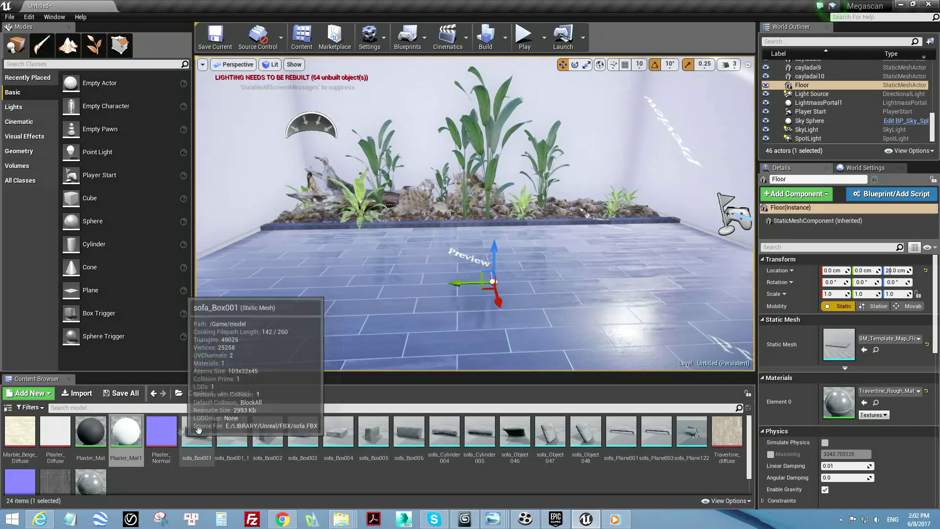
- Place all 14 sofa parts, sofa_Box001 through sofa_Plane003, in front of the planter
{"action": "left_click", "coordinate": [180, 431]}
{"action": "left_click", "coordinate": [649, 435], "text": "shift"}
{"action": "left_click_drag", "start_coordinate": [635, 438], "coordinate": [406, 278]}
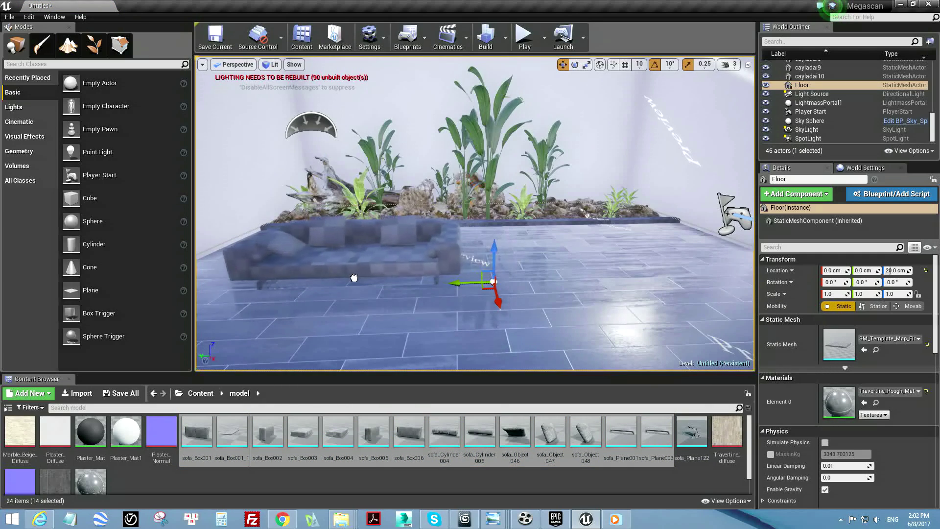
{"action": "key", "text": "f"}
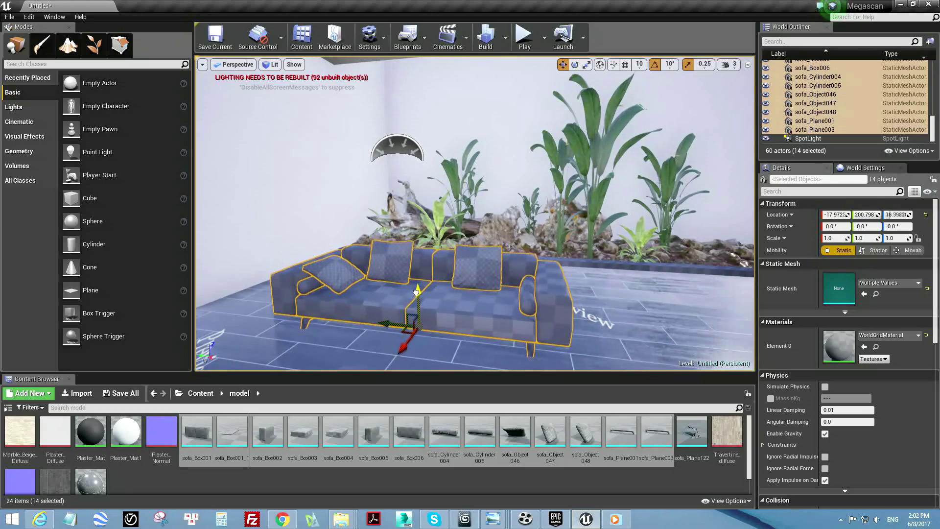
- Inspect the sofa up close and dismiss the chat notification
{"action": "right_click_drag", "start_coordinate": [416, 293], "coordinate": [417, 292]}
{"action": "left_click", "coordinate": [931, 474]}
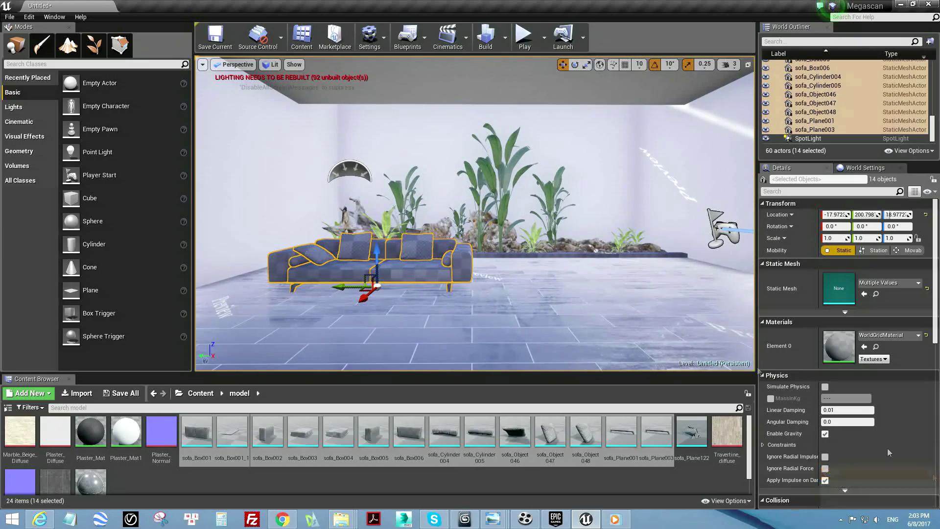
{"action": "right_click_drag", "start_coordinate": [470, 188], "coordinate": [470, 188]}
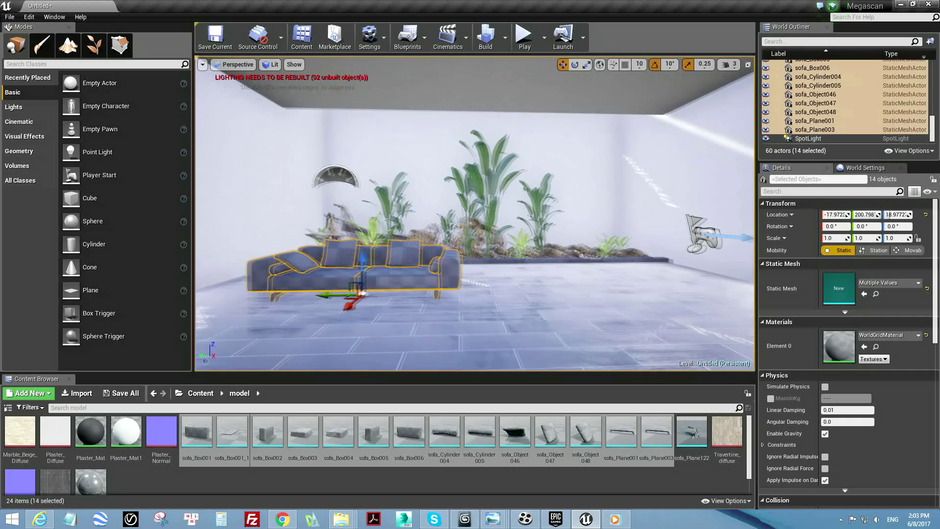
- Find the Light Source with a 'di' Outliner search and frame it
{"action": "left_click", "coordinate": [795, 42]}
{"action": "type", "text": "di"}
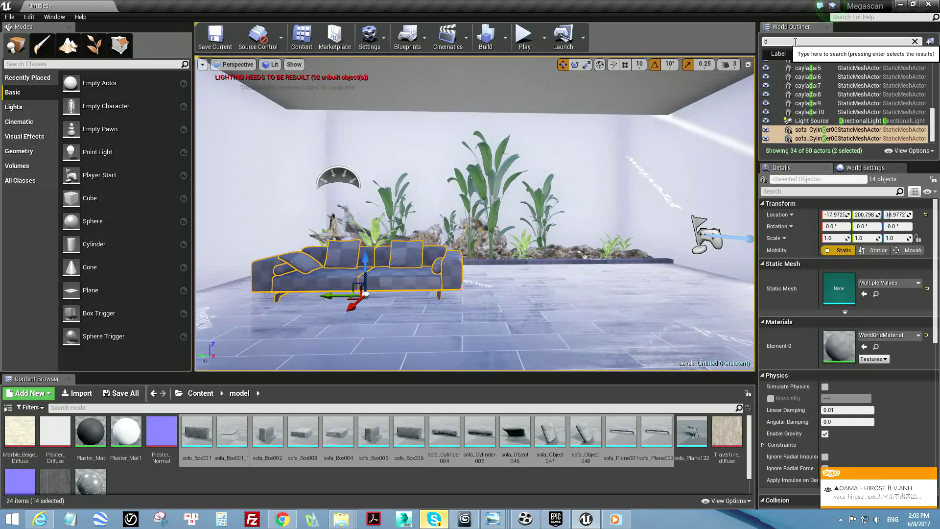
{"action": "left_click", "coordinate": [796, 73]}
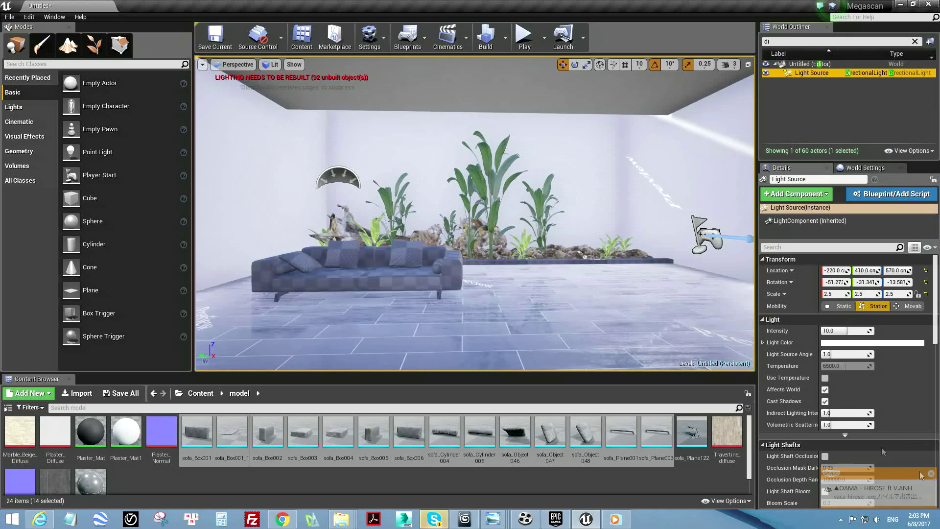
{"action": "key", "text": "f"}
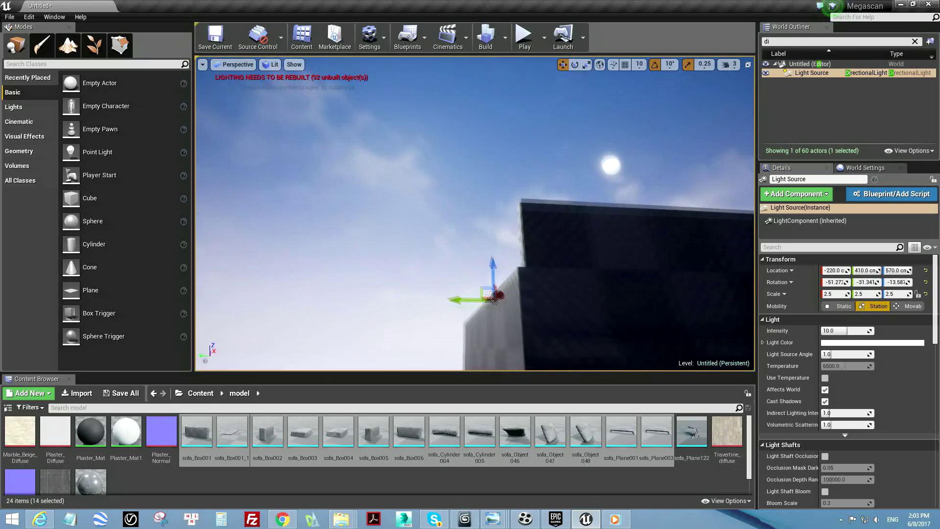
- Rotate the sun to about -26.6, -68.8, -33.6 so daylight hits the back-right wall
{"action": "left_click_drag", "start_coordinate": [475, 213], "coordinate": [539, 162], "text": "alt"}
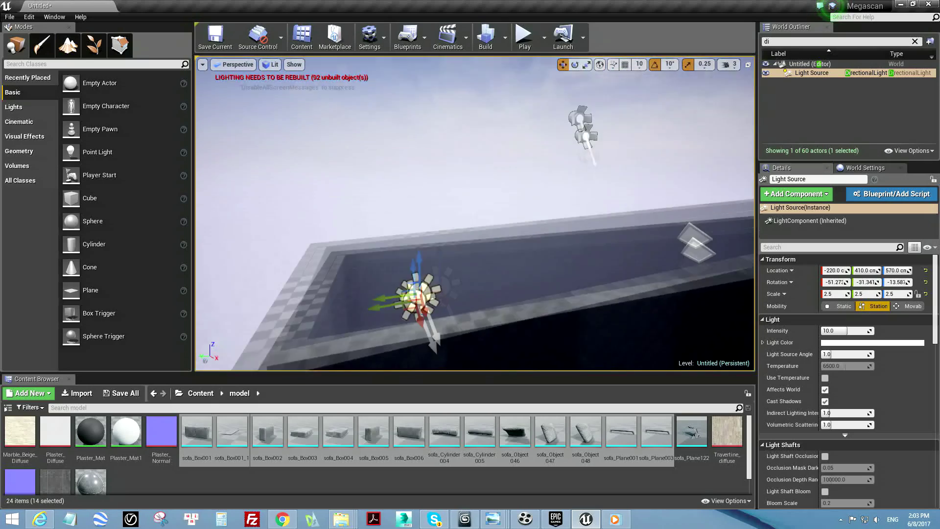
{"action": "left_click_drag", "start_coordinate": [426, 206], "coordinate": [403, 205], "text": "alt"}
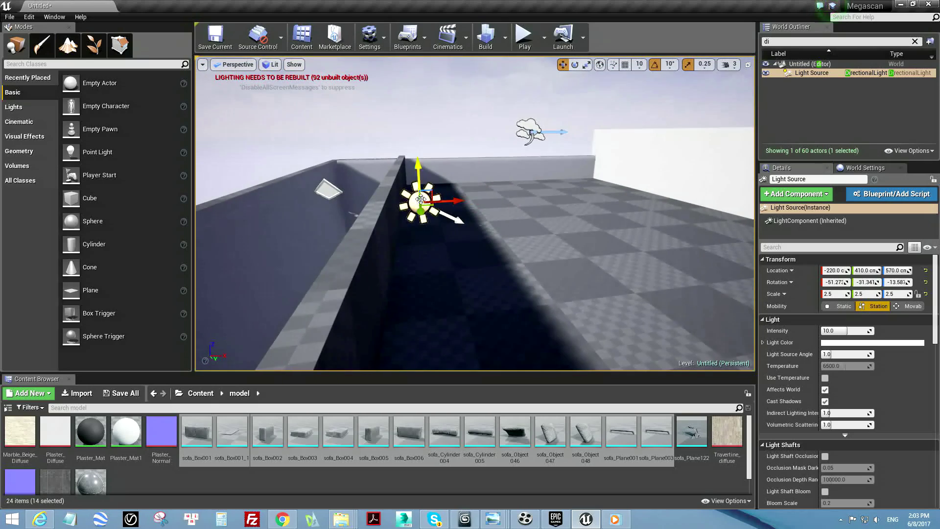
{"action": "left_click_drag", "start_coordinate": [376, 170], "coordinate": [471, 235]}
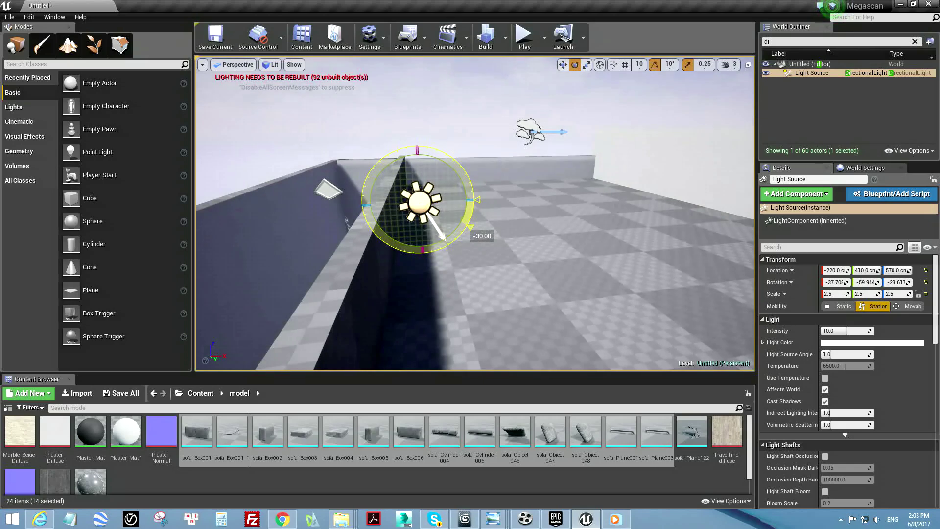
{"action": "mouse_move", "coordinate": [462, 258]}
{"action": "left_mouse_down", "text": "alt"}
{"action": "mouse_move", "coordinate": [495, 206]}
{"action": "mouse_move", "coordinate": [470, 236]}
{"action": "left_mouse_up", "text": "alt"}
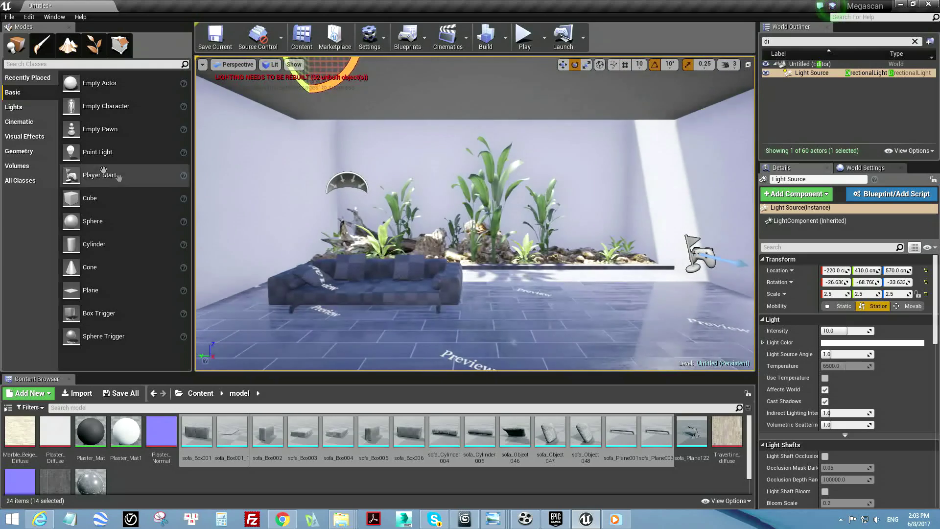
{"action": "left_click", "coordinate": [24, 136]}
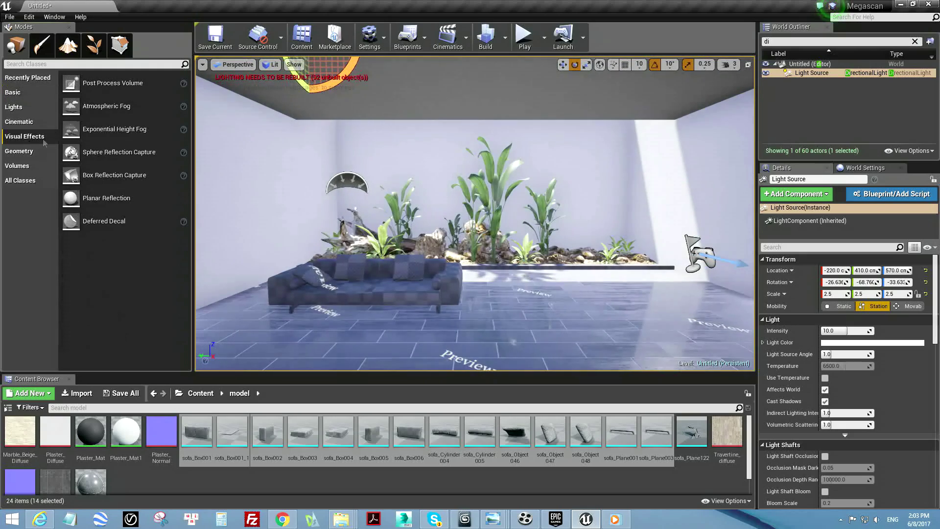
- Add a Lightmass Importance Volume around the scene and a Sphere Reflection Capture with influence radius 800
{"action": "left_click", "coordinate": [17, 166]}
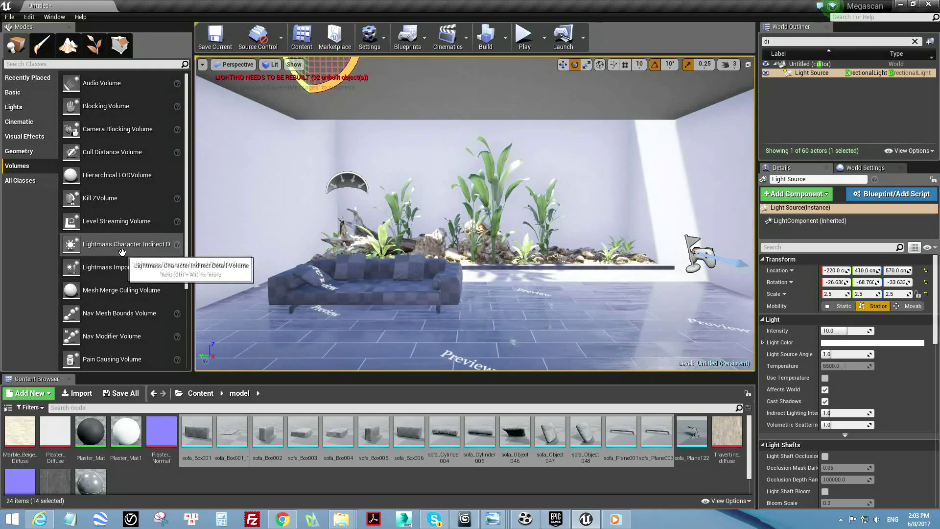
{"action": "left_click_drag", "start_coordinate": [122, 267], "coordinate": [494, 326]}
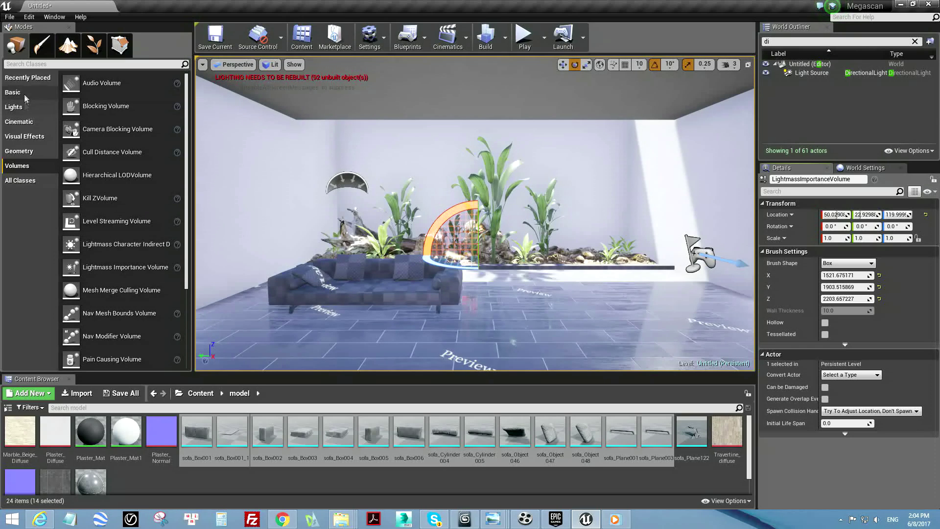
{"action": "left_click", "coordinate": [32, 138]}
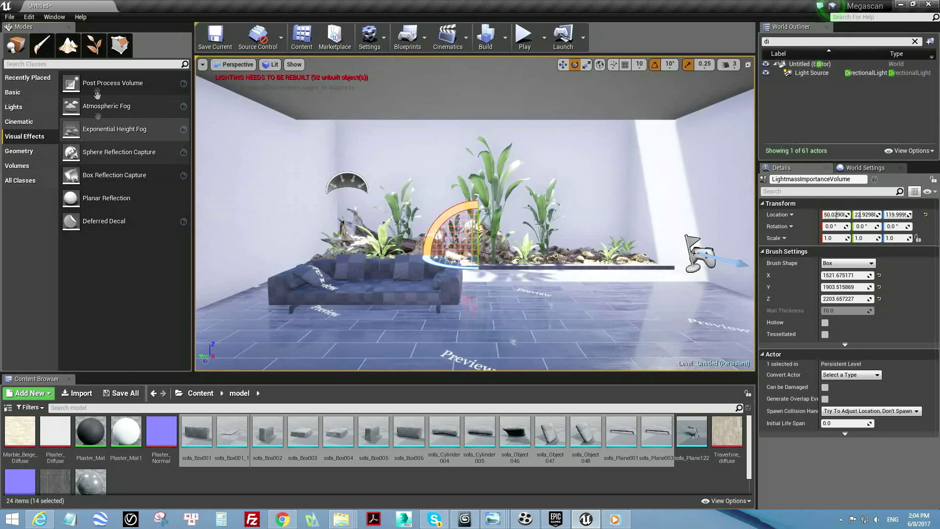
{"action": "left_click_drag", "start_coordinate": [119, 152], "coordinate": [514, 265]}
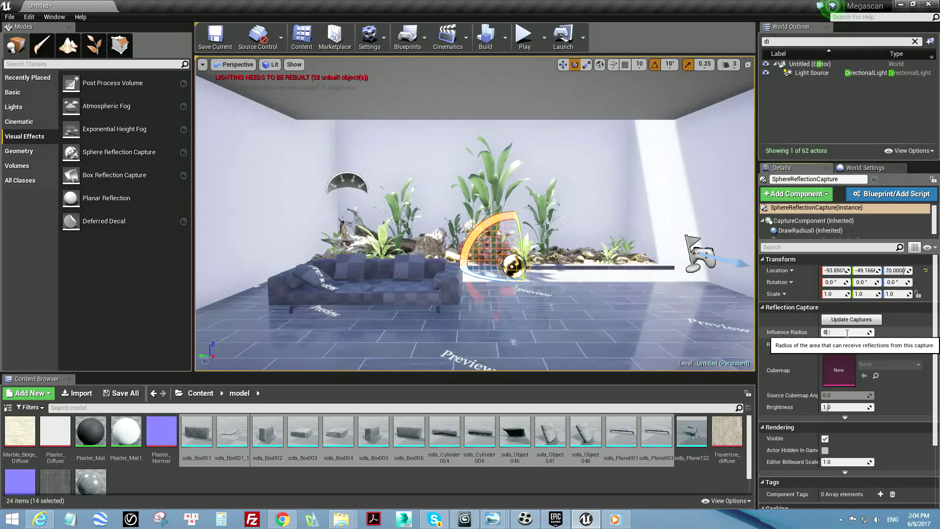
{"action": "type", "text": "00"}
{"action": "key", "text": "Return"}
- Look around the room at the capture, deselect the sofa assets and clear the actor search
{"action": "right_click_drag", "start_coordinate": [588, 269], "coordinate": [539, 269]}
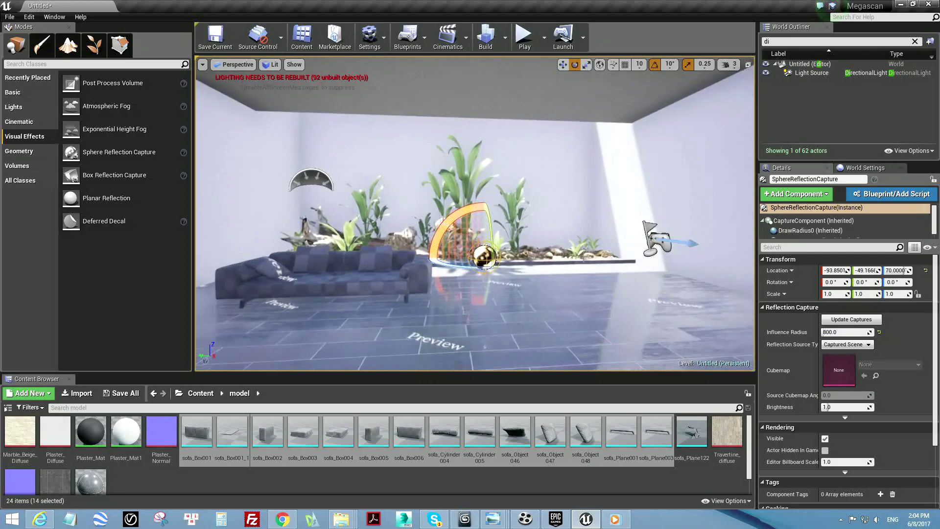
{"action": "right_click_drag", "start_coordinate": [420, 219], "coordinate": [419, 219]}
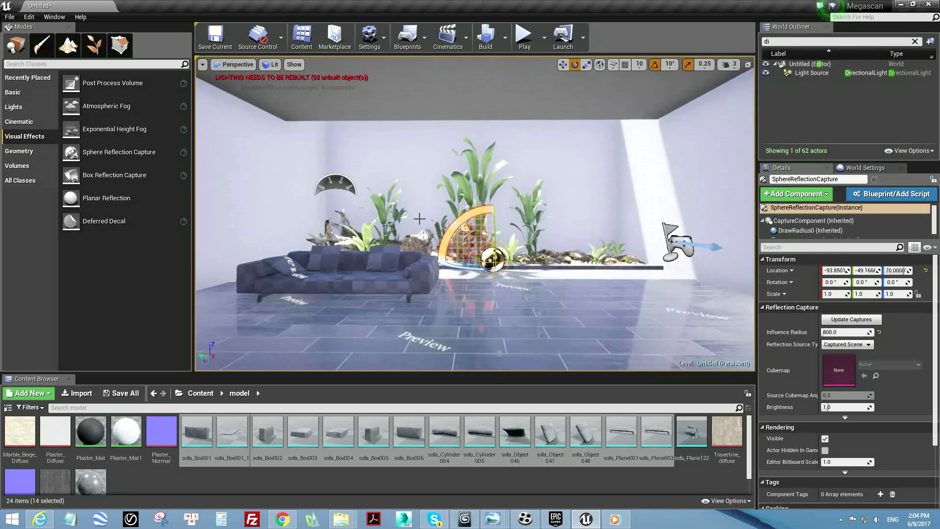
{"action": "left_click", "coordinate": [571, 477]}
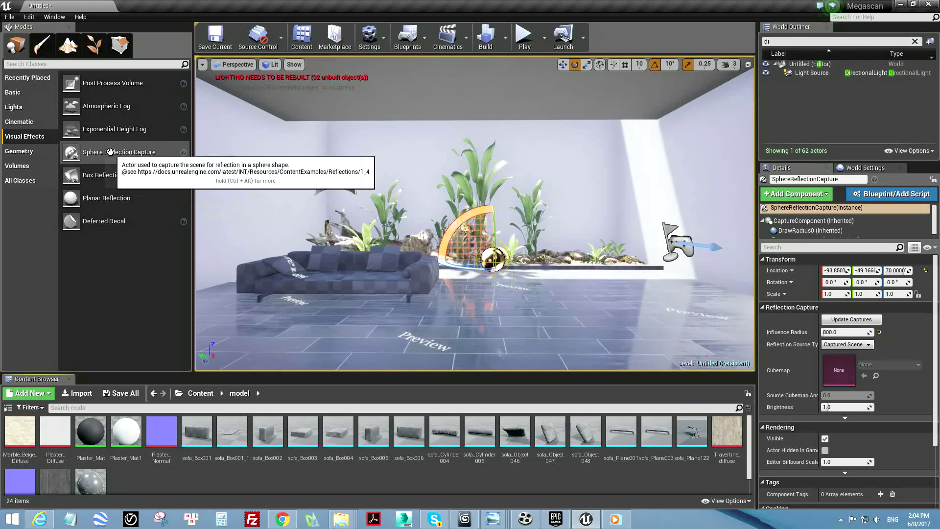
{"action": "right_click_drag", "start_coordinate": [670, 267], "coordinate": [670, 267]}
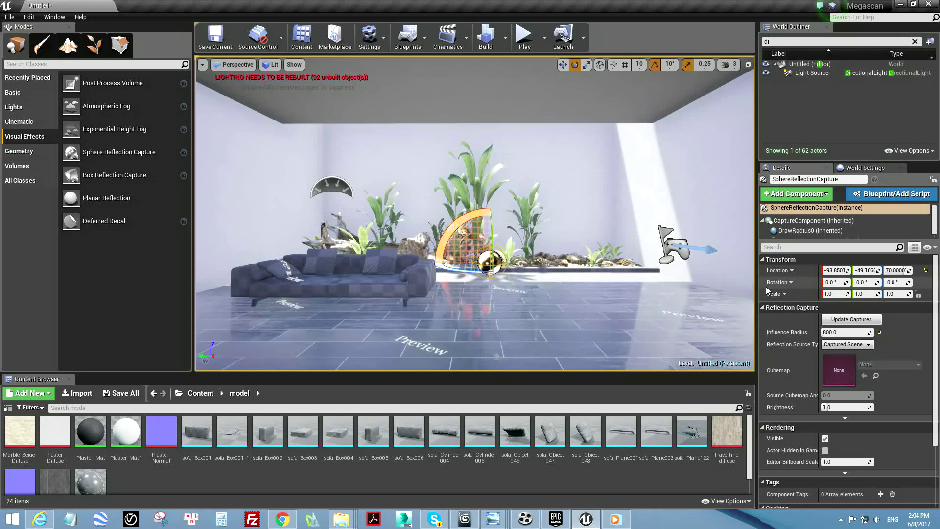
{"action": "key", "text": "BackSpace"}
{"action": "key", "text": "BackSpace"}
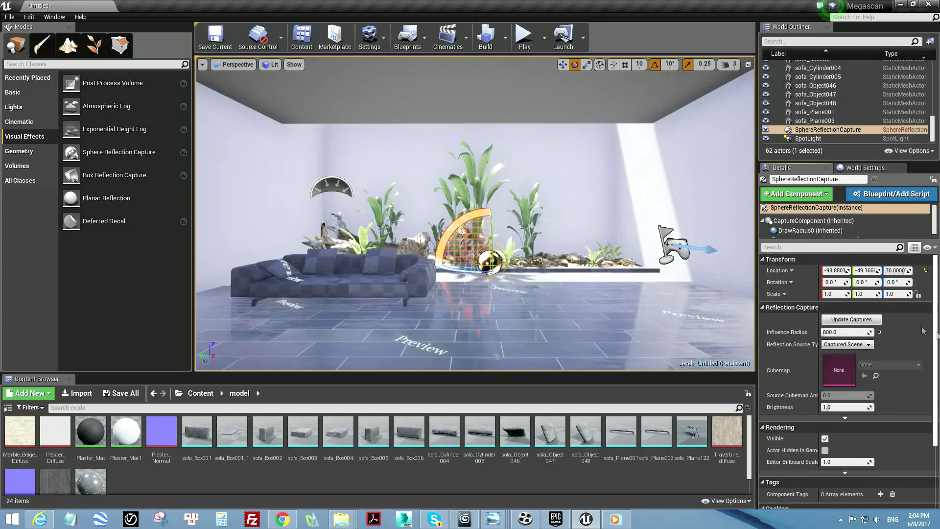
{"action": "left_click", "coordinate": [25, 165]}
- Place a Post Process Volume in the room and enlarge its brush to 2000 × 2000 × 2000
{"action": "left_click", "coordinate": [24, 137]}
{"action": "left_click_drag", "start_coordinate": [112, 175], "coordinate": [469, 319]}
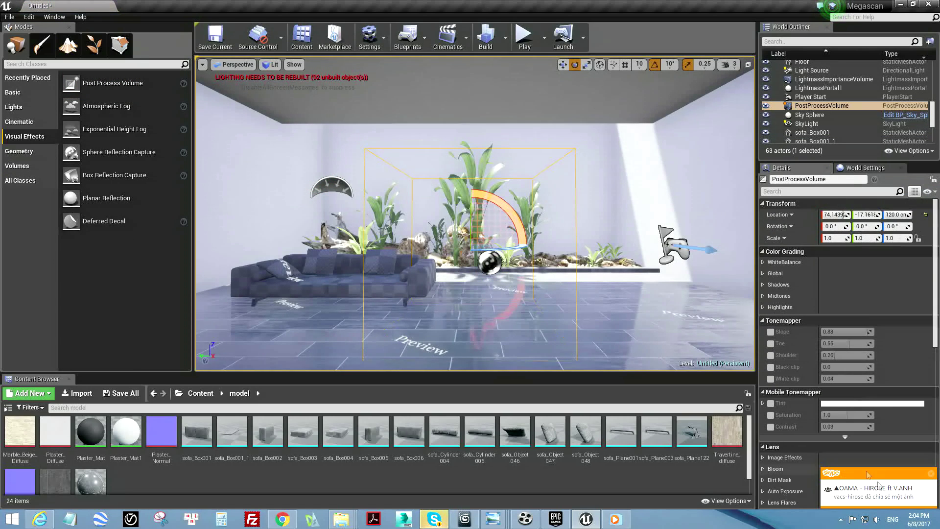
{"action": "scroll", "coordinate": [836, 344], "scroll_direction": "down", "scroll_amount": 5}
{"action": "scroll", "coordinate": [836, 360], "scroll_direction": "down", "scroll_amount": 5}
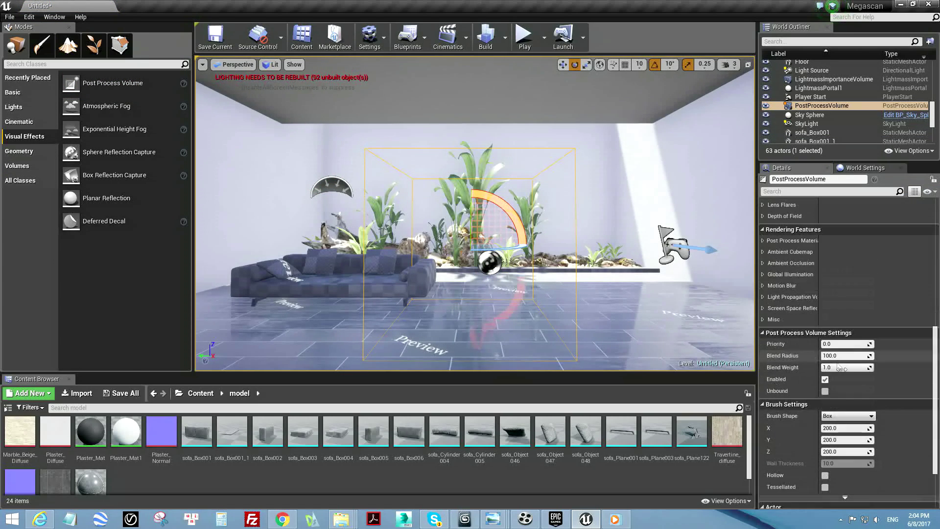
{"action": "scroll", "coordinate": [837, 365], "scroll_direction": "down", "scroll_amount": 3}
{"action": "left_click", "coordinate": [843, 365]}
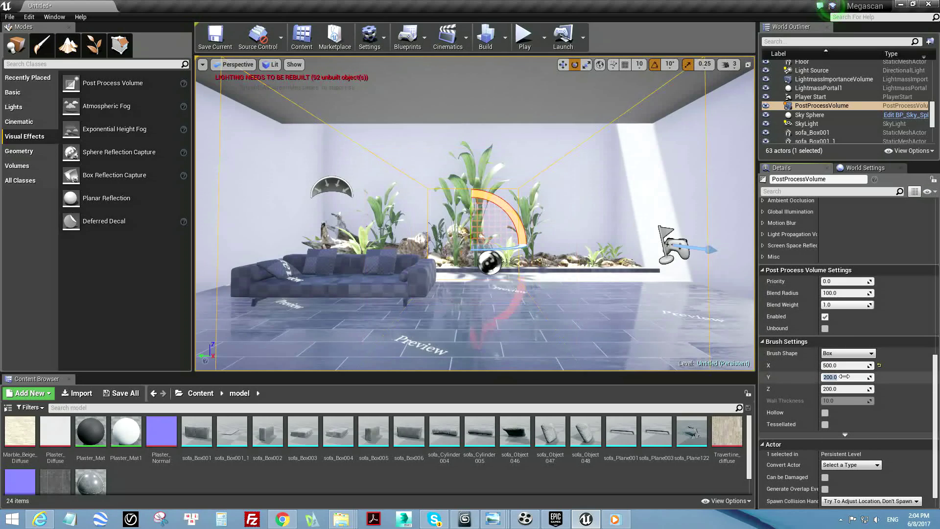
{"action": "type", "text": "500"}
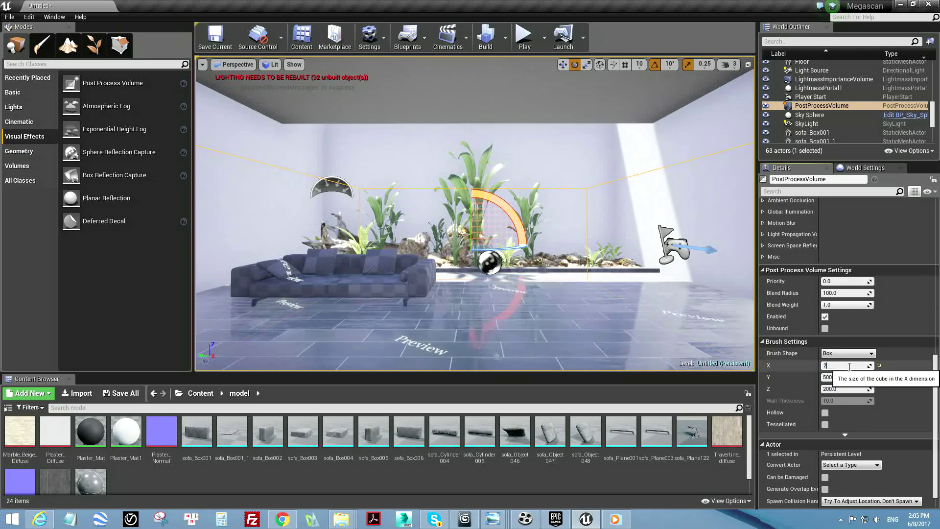
{"action": "type", "text": "000"}
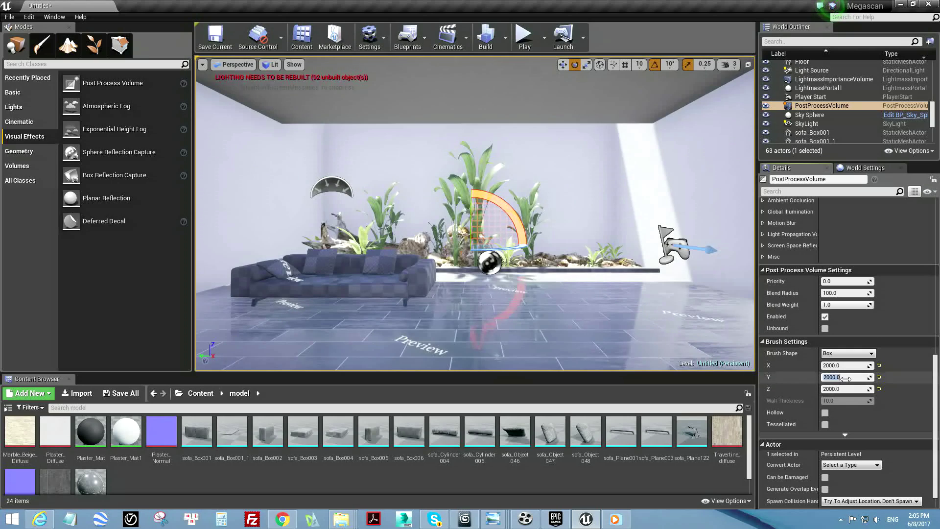
- Inspect the enlarged volume in the room, check World Settings, then deselect the volume
{"action": "right_click_drag", "start_coordinate": [506, 249], "coordinate": [578, 244]}
{"action": "right_click_drag", "start_coordinate": [451, 246], "coordinate": [451, 246]}
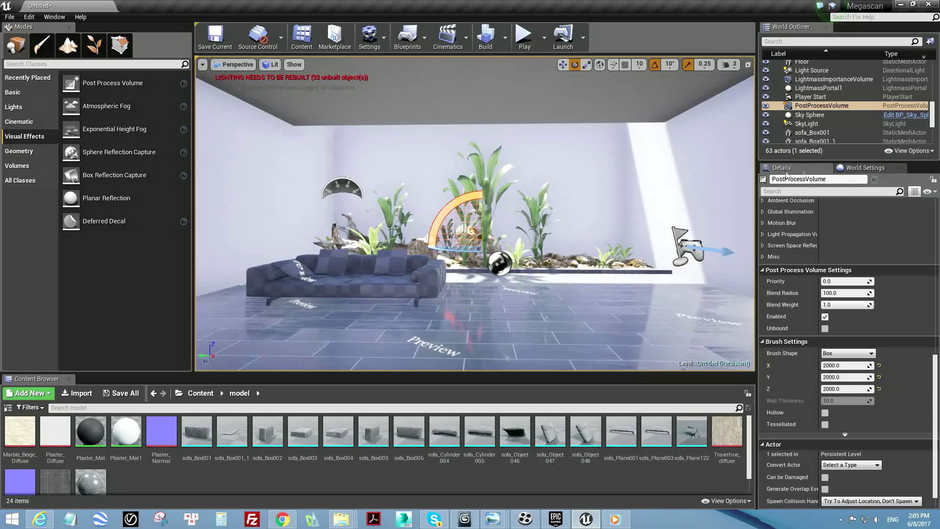
{"action": "left_click", "coordinate": [865, 168]}
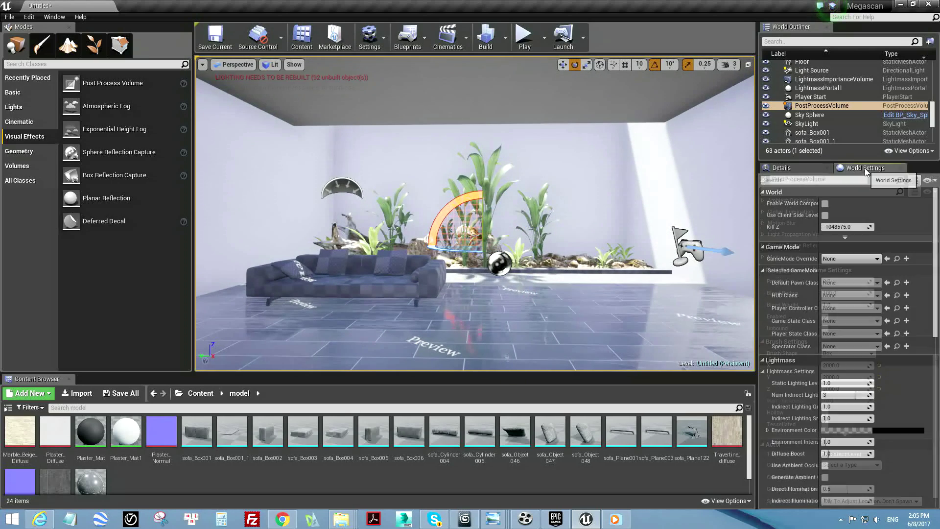
{"action": "left_click", "coordinate": [783, 169]}
{"action": "right_click_drag", "start_coordinate": [537, 128], "coordinate": [538, 125]}
{"action": "key", "text": "Escape"}
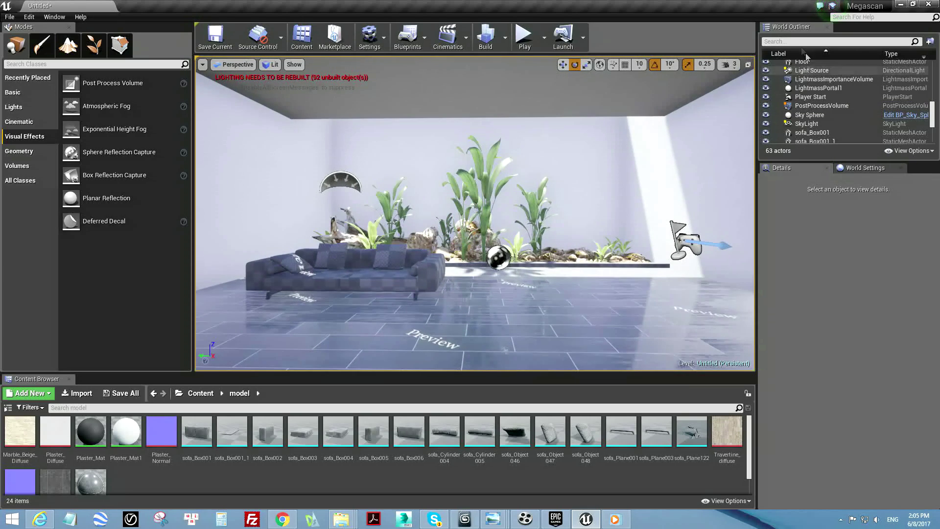
- Build the scene's lighting, then move the Message Log aside and close it
{"action": "type", "text": "sky"}
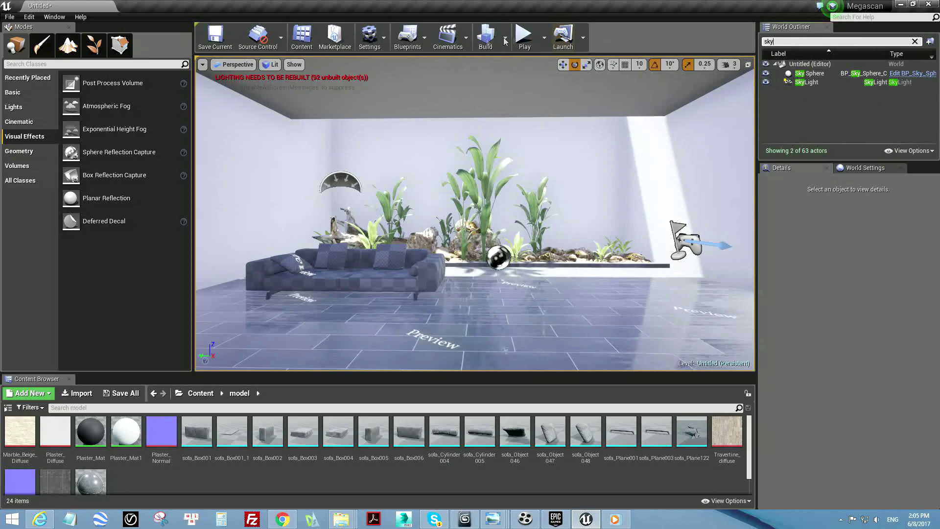
{"action": "left_click", "coordinate": [488, 43]}
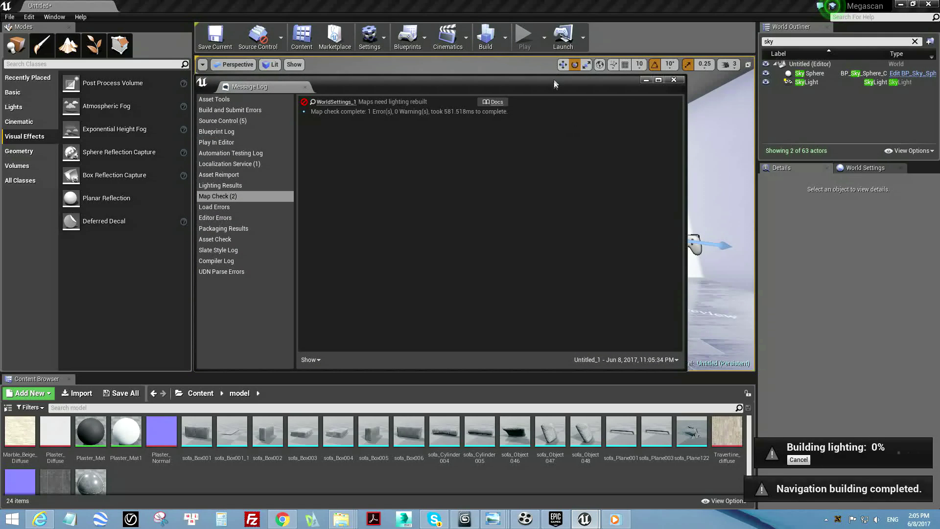
{"action": "left_click_drag", "start_coordinate": [574, 84], "coordinate": [789, 85]}
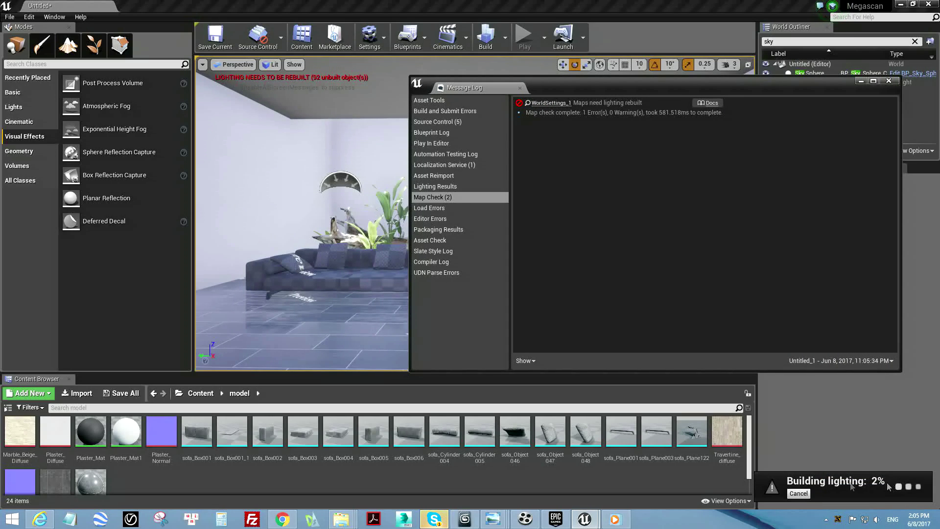
{"action": "mouse_move", "coordinate": [448, 521]}
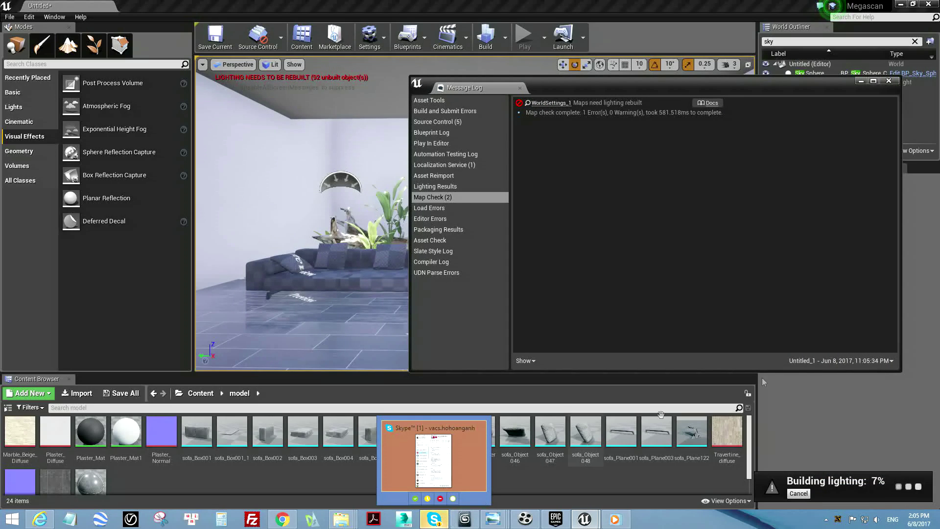
{"action": "left_click", "coordinate": [889, 82]}
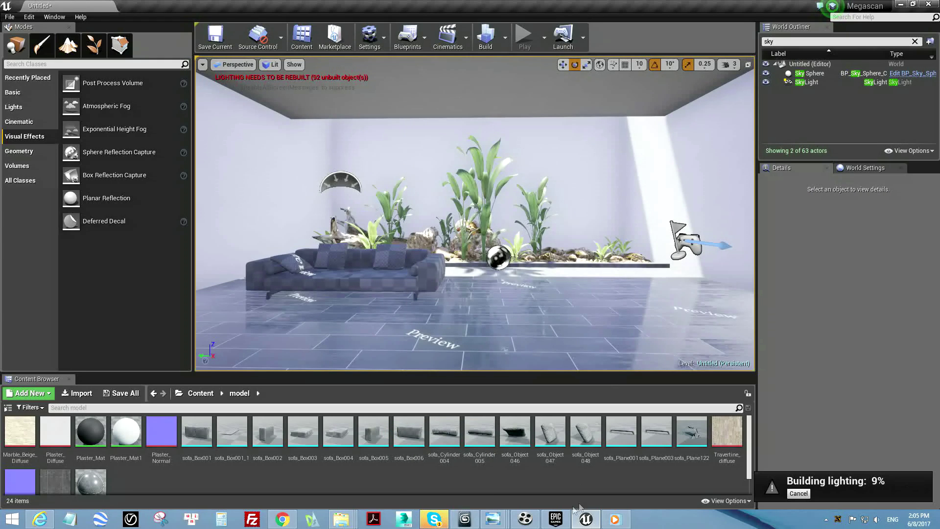
{"action": "left_click", "coordinate": [525, 519]}
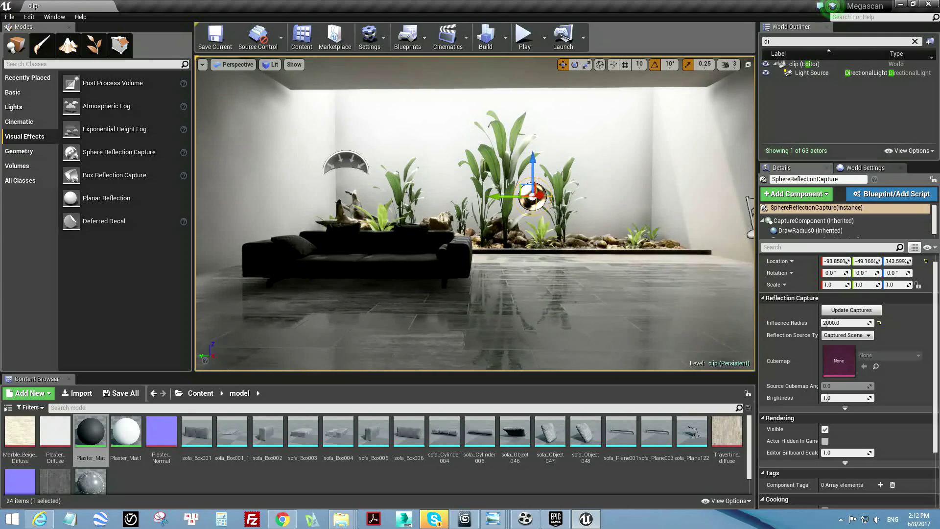
- Apply Plaster_Mat to the left, back and right walls of the room
{"action": "left_click", "coordinate": [503, 263]}
{"action": "scroll", "coordinate": [440, 159], "scroll_direction": "up", "scroll_amount": 1}
{"action": "key", "text": "Escape"}
{"action": "mouse_move", "coordinate": [441, 161]}
{"action": "right_mouse_down"}
{"action": "mouse_move", "coordinate": [429, 181]}
{"action": "mouse_move", "coordinate": [440, 184]}
{"action": "right_mouse_up"}
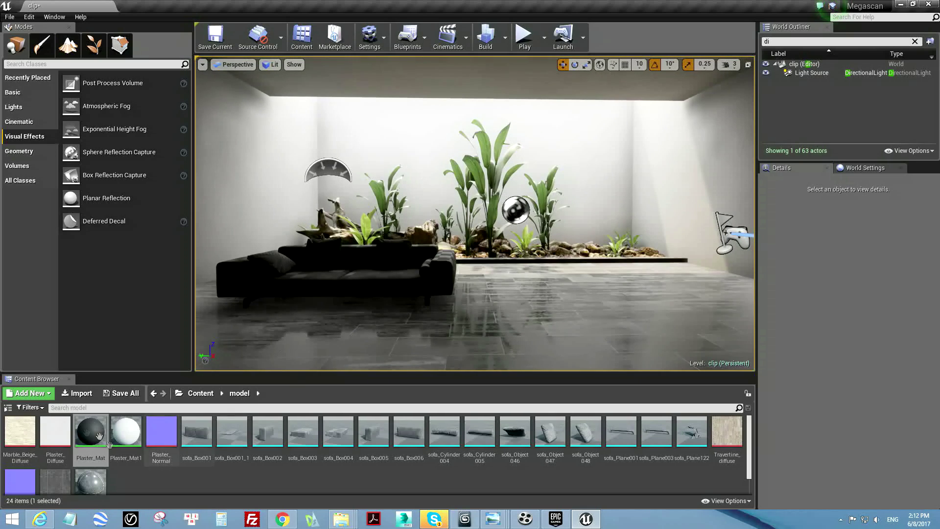
{"action": "left_click_drag", "start_coordinate": [109, 444], "coordinate": [252, 185]}
{"action": "left_click_drag", "start_coordinate": [93, 434], "coordinate": [393, 125]}
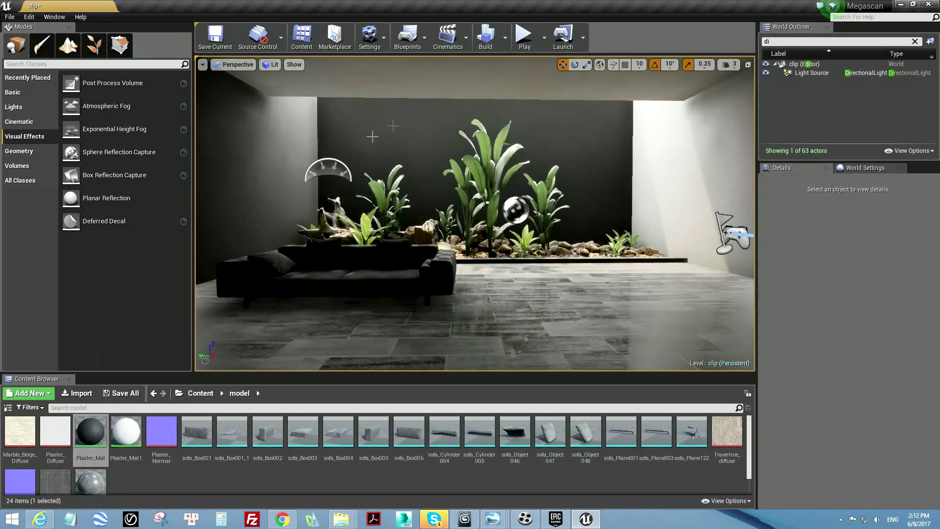
{"action": "right_click_drag", "start_coordinate": [393, 125], "coordinate": [465, 127]}
{"action": "left_click_drag", "start_coordinate": [91, 432], "coordinate": [437, 213]}
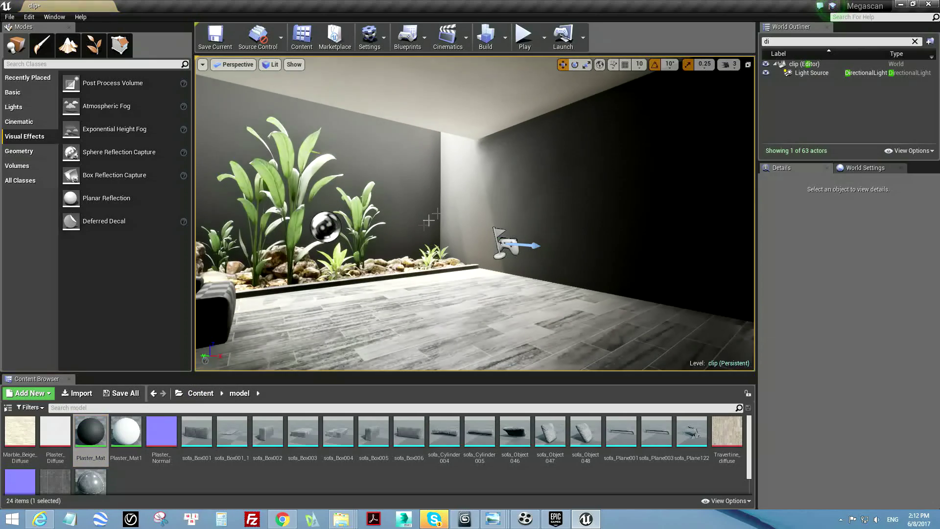
- Apply Plaster_Mat to the remaining white wall, then fly around the plant bed and sofa
{"action": "right_click_drag", "start_coordinate": [475, 64], "coordinate": [563, 69]}
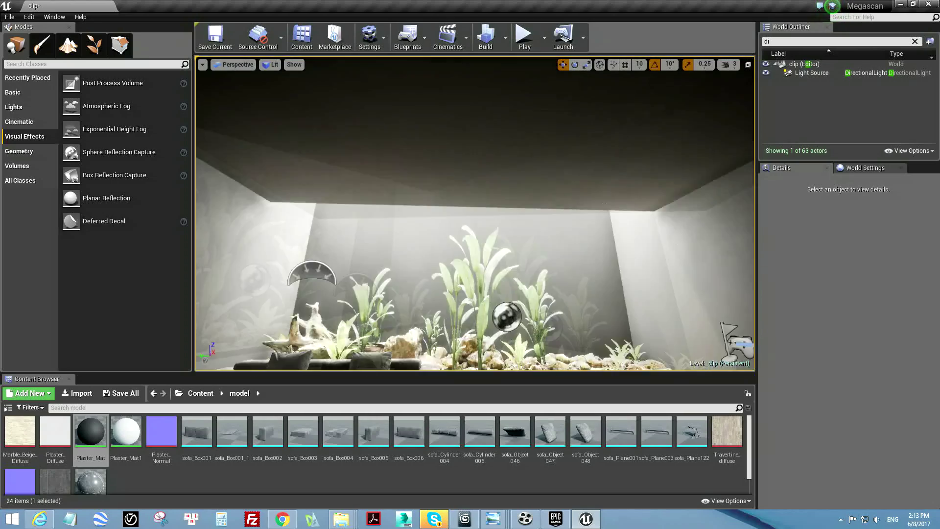
{"action": "right_click_drag", "start_coordinate": [475, 152], "coordinate": [490, 147]}
{"action": "left_click_drag", "start_coordinate": [84, 438], "coordinate": [551, 243]}
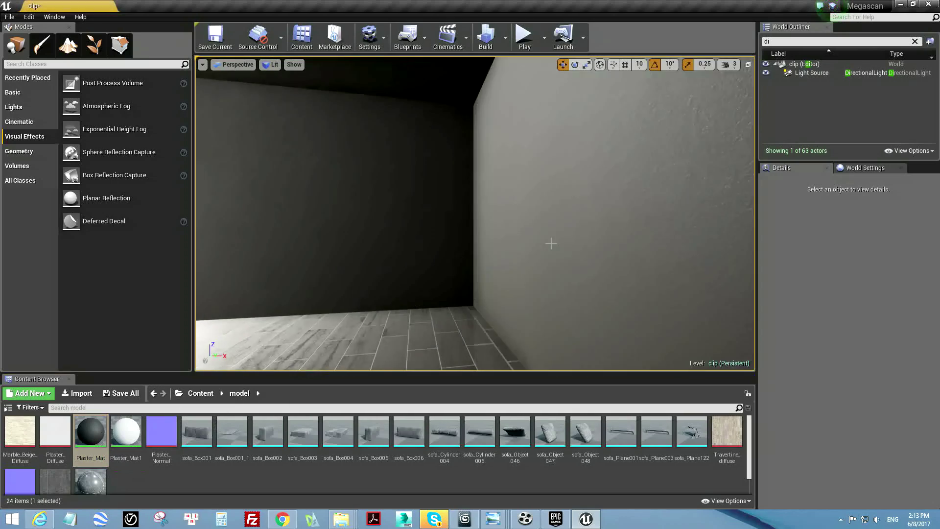
{"action": "right_click_drag", "start_coordinate": [474, 215], "coordinate": [539, 215]}
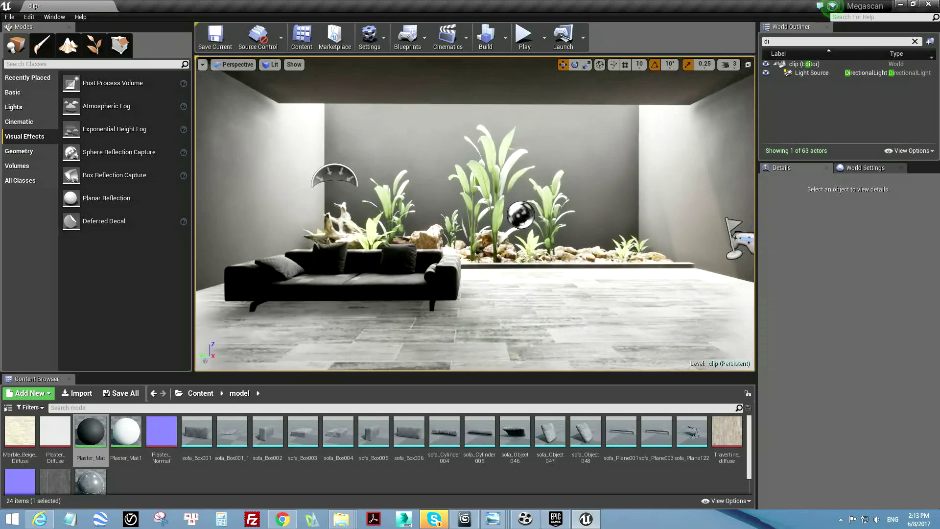
{"action": "right_click_drag", "start_coordinate": [543, 239], "coordinate": [519, 235]}
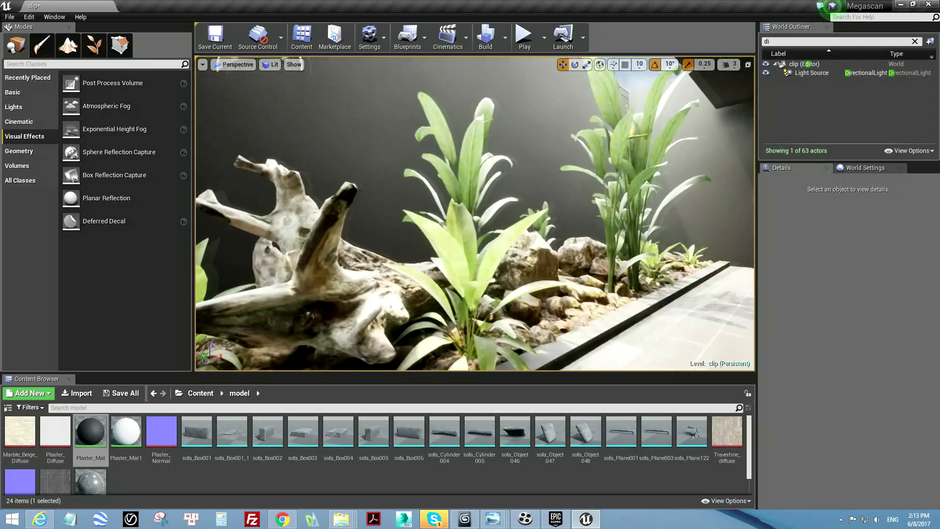
{"action": "mouse_move", "coordinate": [475, 213]}
{"action": "right_mouse_down"}
{"action": "mouse_move", "coordinate": [489, 186]}
{"action": "mouse_move", "coordinate": [490, 215]}
{"action": "mouse_move", "coordinate": [475, 215]}
{"action": "right_mouse_up"}
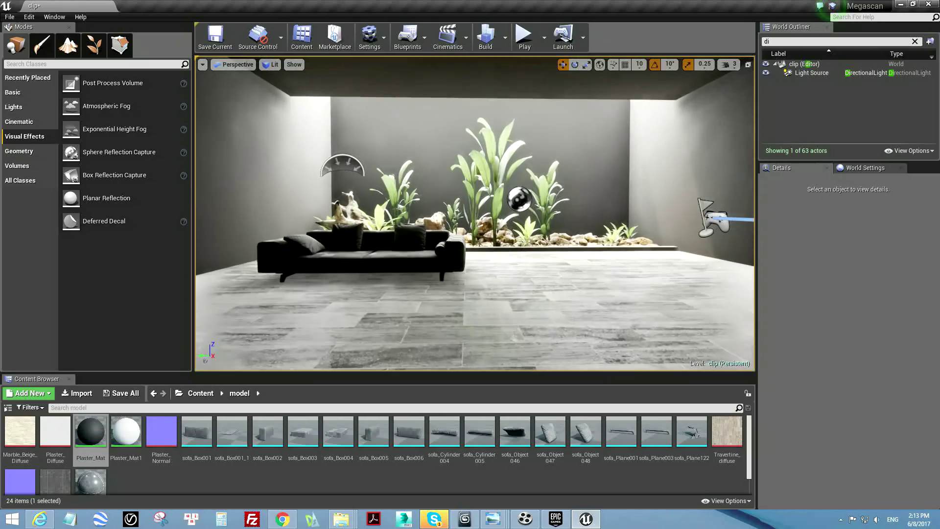
{"action": "right_click_drag", "start_coordinate": [475, 213], "coordinate": [475, 218]}
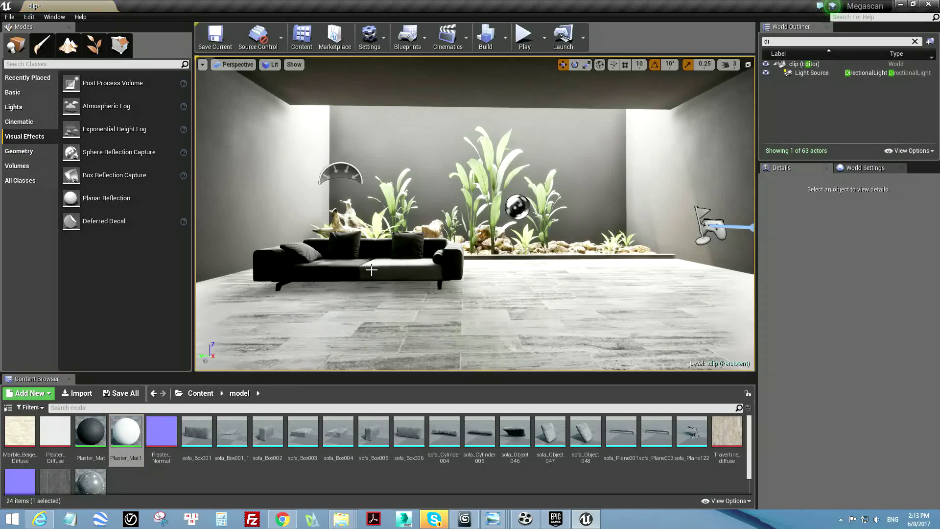
{"action": "right_click_drag", "start_coordinate": [372, 270], "coordinate": [335, 433]}
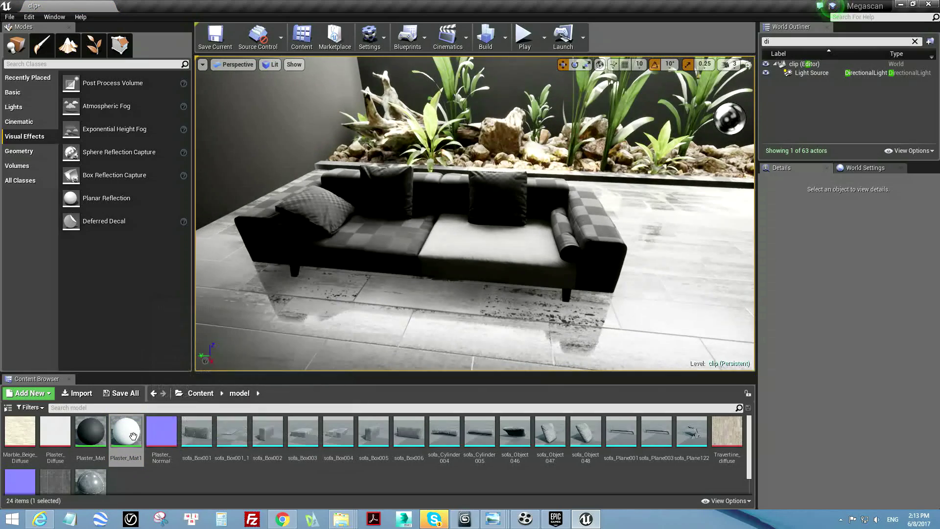
- Apply Plaster_Mat1 to the sofa's seat, back cushions and both arms
{"action": "left_click_drag", "start_coordinate": [133, 436], "coordinate": [383, 251]}
{"action": "left_click_drag", "start_coordinate": [110, 429], "coordinate": [251, 233]}
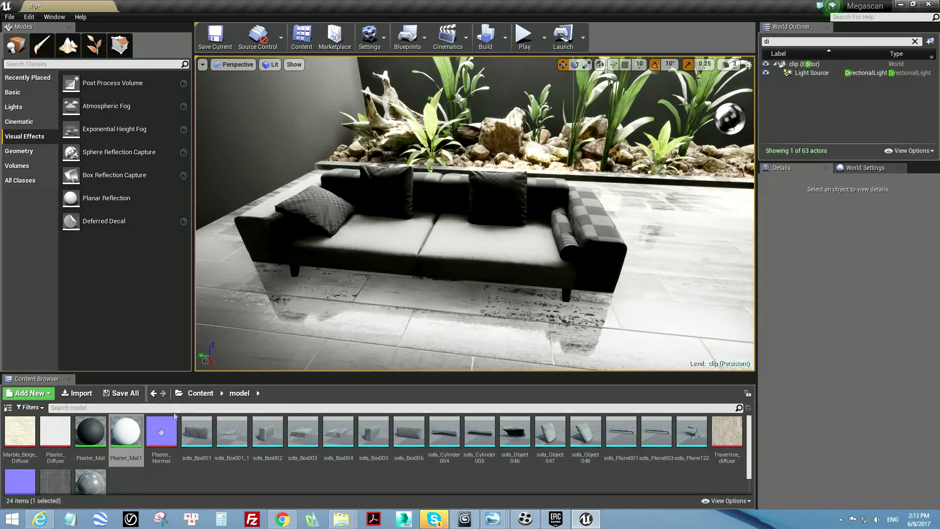
{"action": "left_click_drag", "start_coordinate": [125, 431], "coordinate": [277, 252]}
{"action": "left_click_drag", "start_coordinate": [129, 436], "coordinate": [324, 204]}
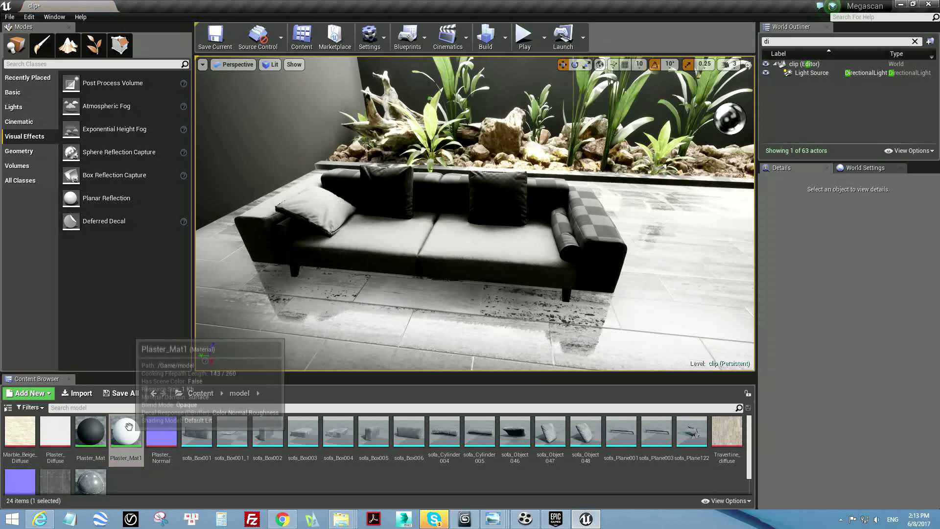
{"action": "left_click_drag", "start_coordinate": [129, 426], "coordinate": [338, 184]}
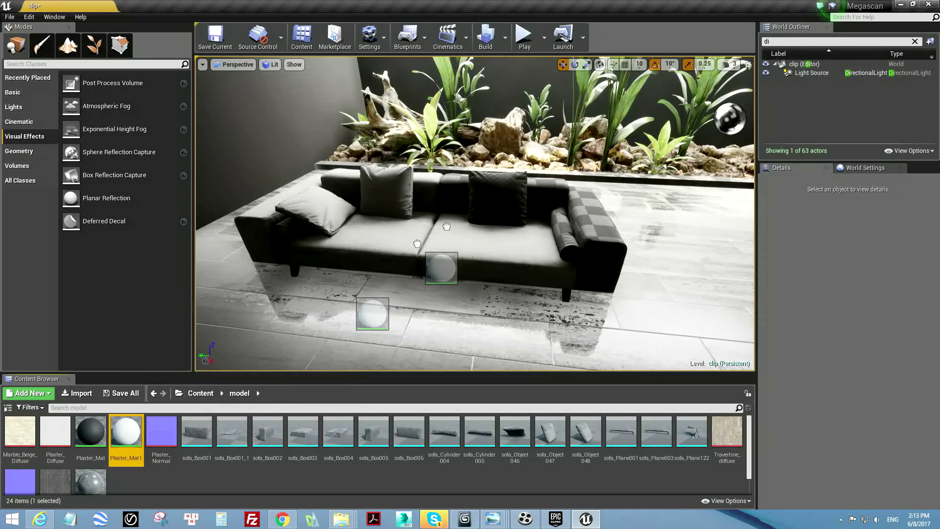
{"action": "left_click_drag", "start_coordinate": [129, 431], "coordinate": [489, 187]}
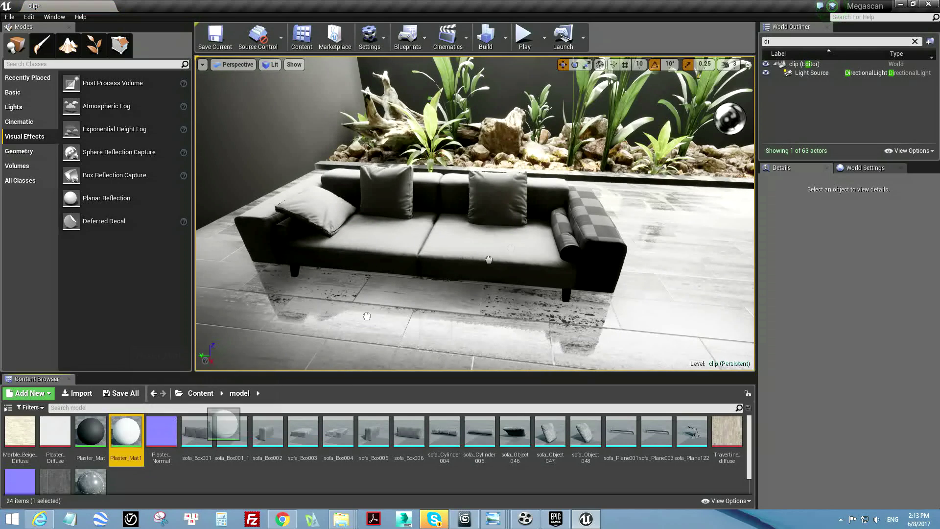
{"action": "mouse_move", "coordinate": [126, 431]}
{"action": "left_mouse_down"}
{"action": "mouse_move", "coordinate": [588, 237]}
{"action": "mouse_move", "coordinate": [545, 260]}
{"action": "left_mouse_up"}
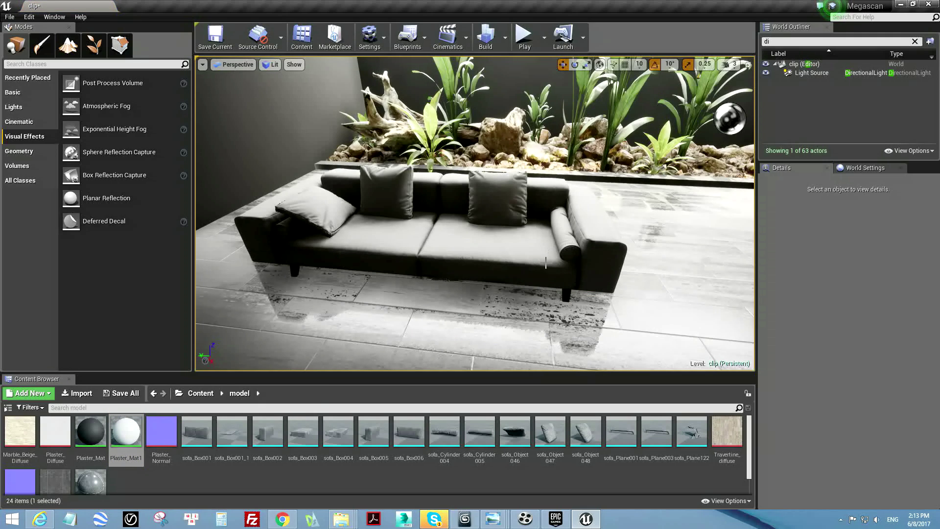
- Give the sofa's base runner piece the M_Metal_Chrome material
{"action": "left_click", "coordinate": [568, 294]}
{"action": "left_click", "coordinate": [876, 382]}
{"action": "left_click", "coordinate": [830, 244]}
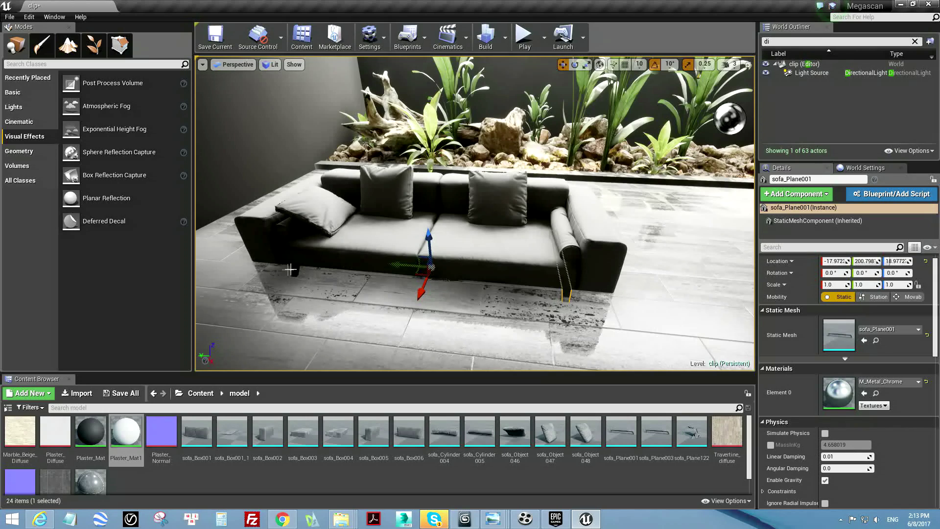
{"action": "mouse_move", "coordinate": [91, 431]}
{"action": "left_mouse_down"}
{"action": "mouse_move", "coordinate": [278, 287]}
{"action": "mouse_move", "coordinate": [571, 292]}
{"action": "mouse_move", "coordinate": [564, 296]}
{"action": "left_mouse_up"}
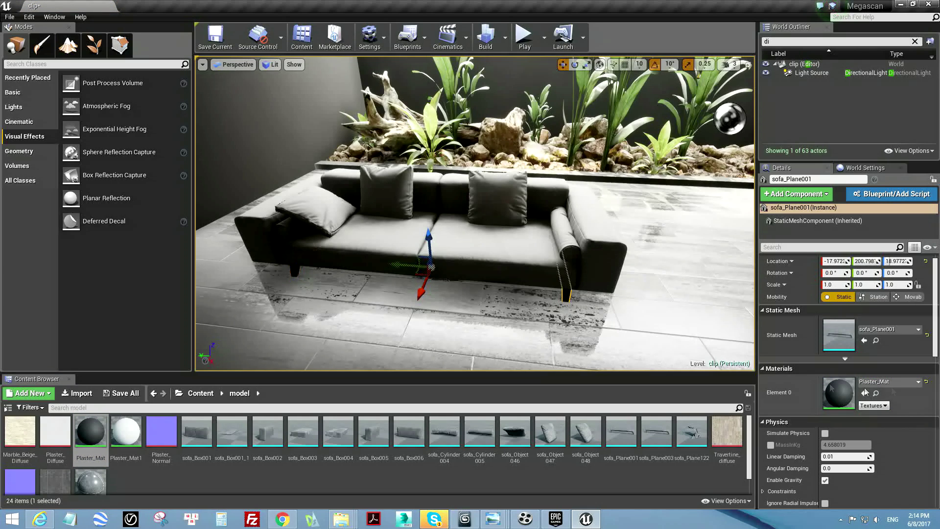
{"action": "left_click", "coordinate": [889, 382]}
{"action": "scroll", "coordinate": [832, 269], "scroll_direction": "down", "scroll_amount": 1}
{"action": "left_click", "coordinate": [830, 247]}
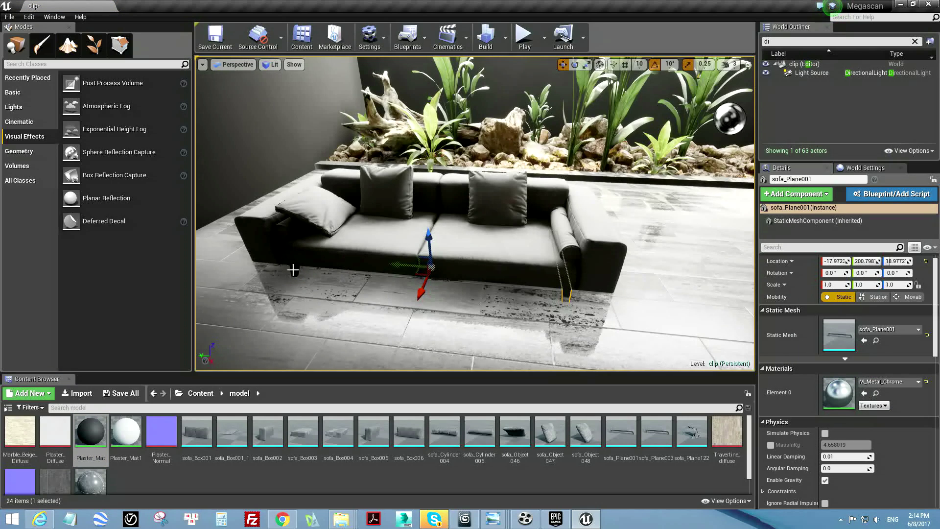
- Search chrome materials for the other runner piece, dismiss the list, and move closer to the sofa
{"action": "left_click", "coordinate": [889, 381]}
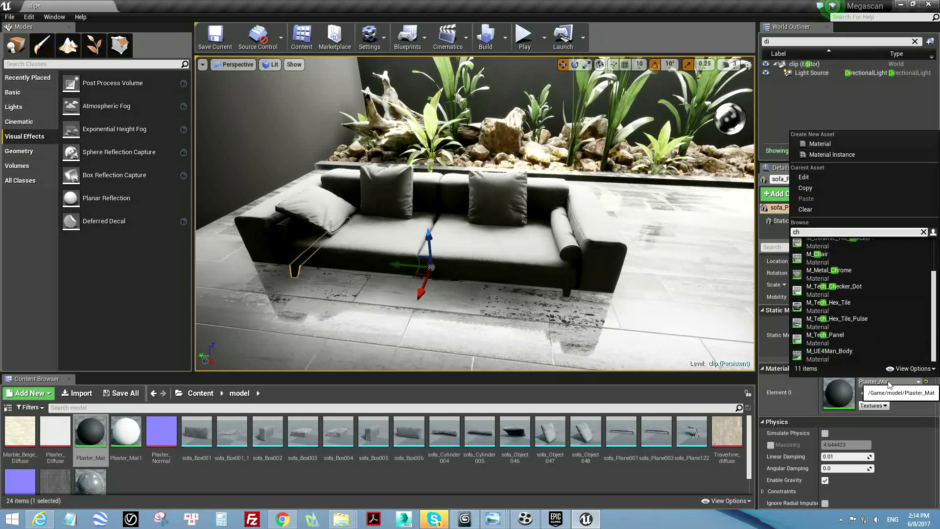
{"action": "key", "text": "BackSpace"}
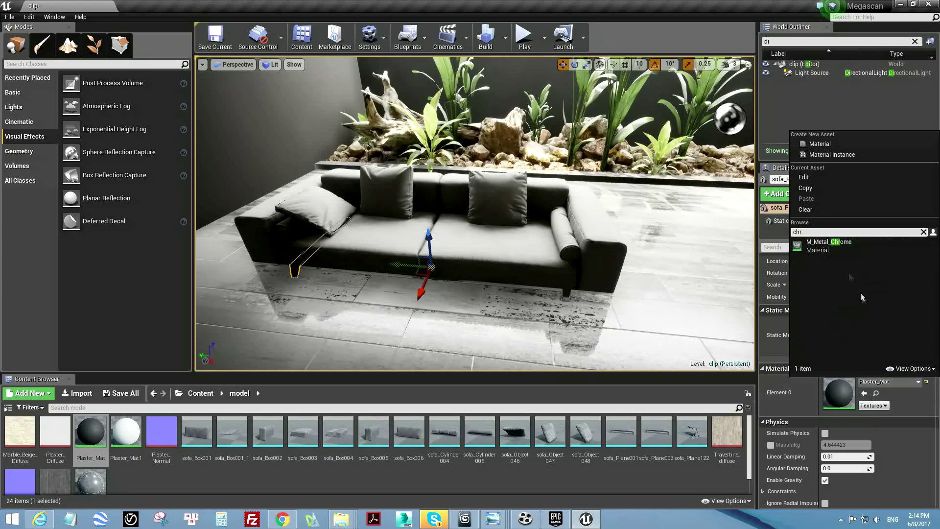
{"action": "key", "text": "Escape"}
{"action": "right_click_drag", "start_coordinate": [441, 205], "coordinate": [394, 235]}
{"action": "scroll", "coordinate": [394, 236], "scroll_direction": "down", "scroll_amount": 5}
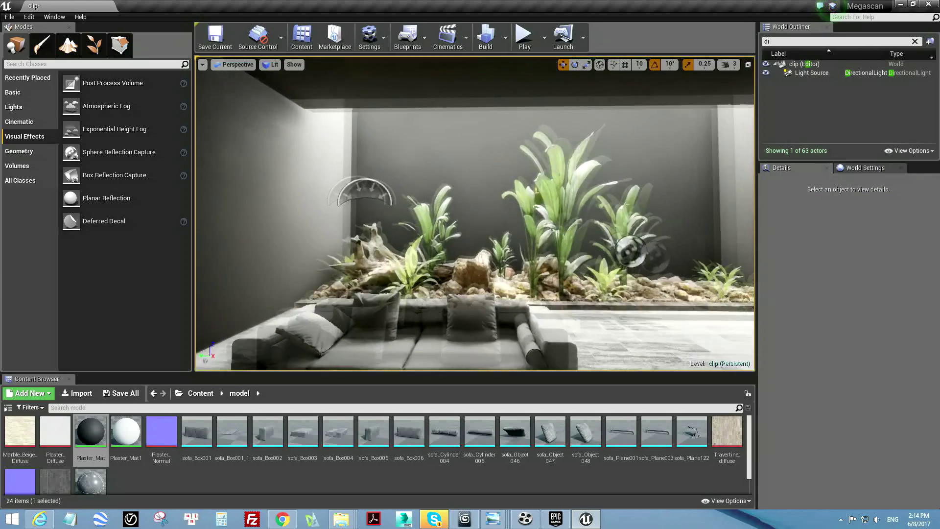
{"action": "key", "text": "BackSpace"}
{"action": "key", "text": "BackSpace"}
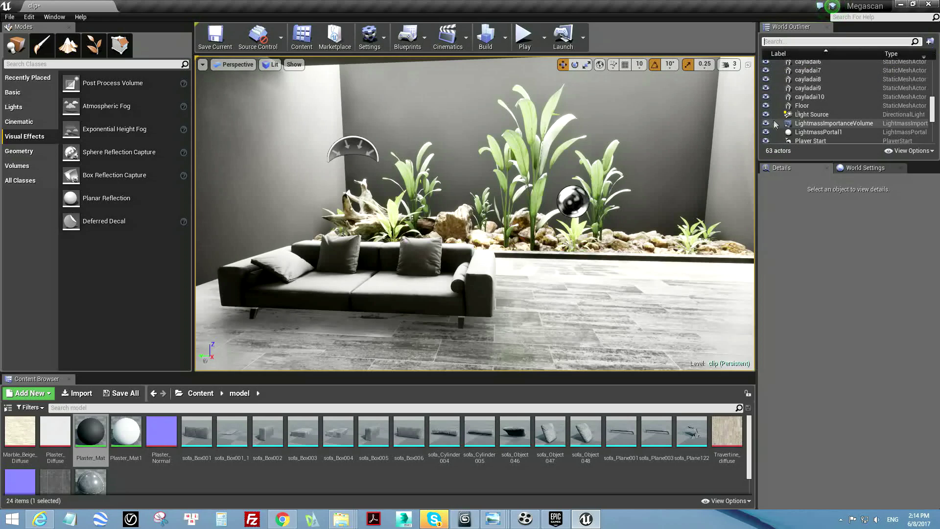
{"action": "left_click", "coordinate": [233, 283]}
{"action": "scroll", "coordinate": [827, 111], "scroll_direction": "up", "scroll_amount": 2}
{"action": "left_click", "coordinate": [828, 81]}
{"action": "scroll", "coordinate": [830, 101], "scroll_direction": "down", "scroll_amount": 3}
{"action": "left_click", "coordinate": [815, 136], "text": "shift"}
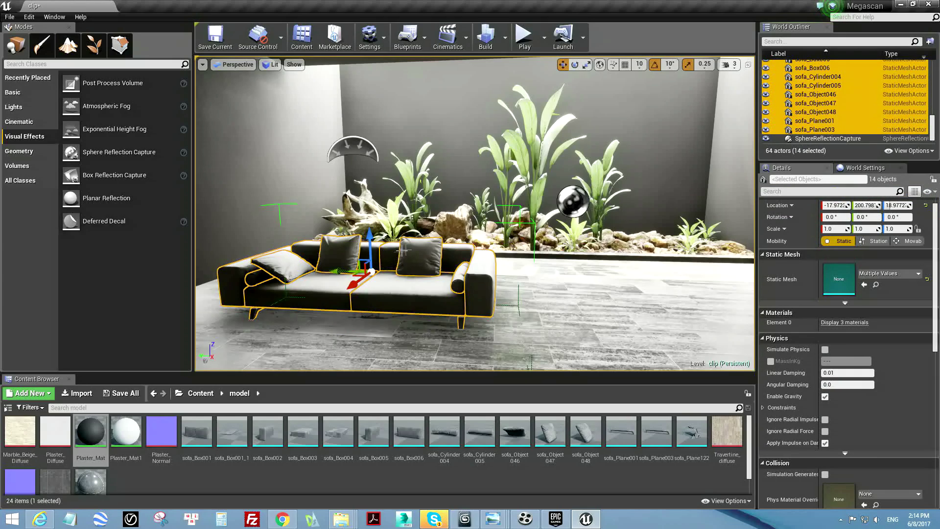
{"action": "scroll", "coordinate": [404, 250], "scroll_direction": "down", "scroll_amount": 3}
{"action": "mouse_move", "coordinate": [294, 273]}
{"action": "left_mouse_down"}
{"action": "mouse_move", "coordinate": [256, 275]}
{"action": "mouse_move", "coordinate": [606, 300]}
{"action": "left_mouse_up"}
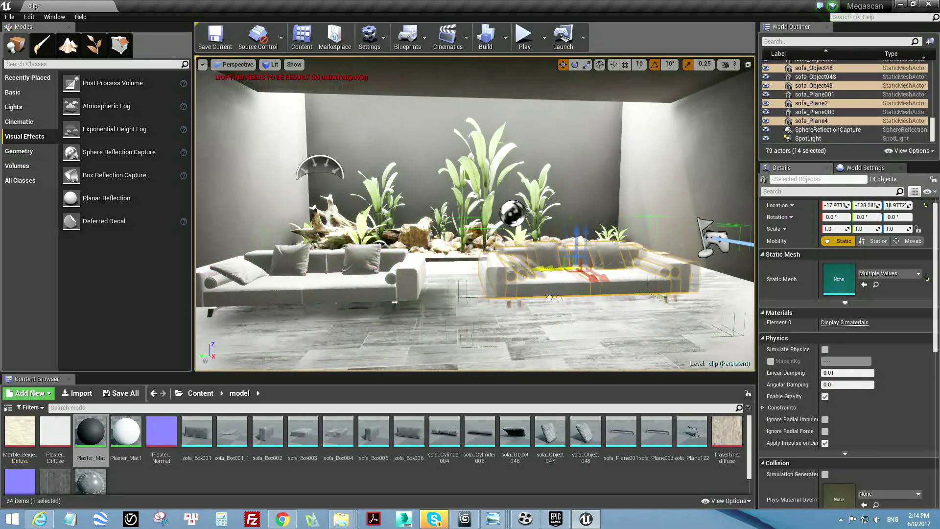
{"action": "right_click_drag", "start_coordinate": [610, 300], "coordinate": [363, 299]}
{"action": "key", "text": "Delete"}
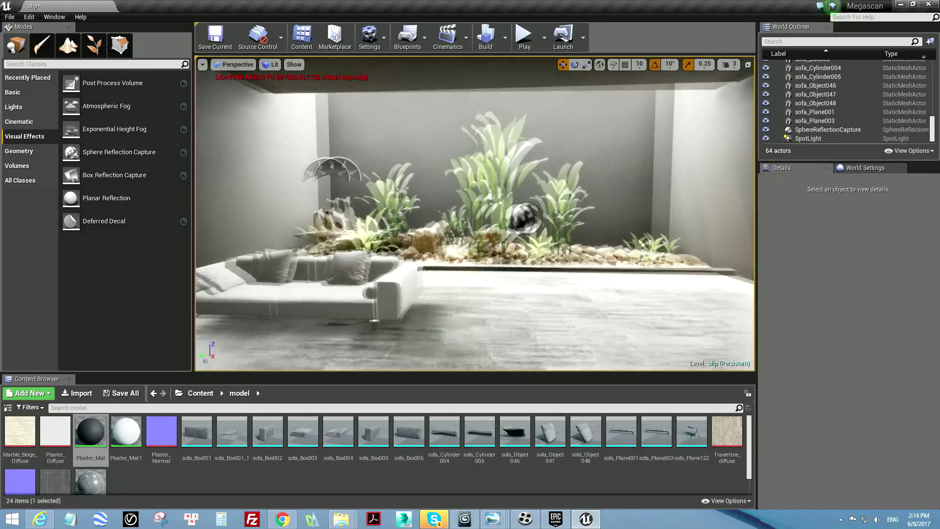
{"action": "left_click", "coordinate": [855, 168]}
- Set Lightmass static level to 0.25, indirect bounces 50, quality 10 and smoothness 1.1
{"action": "left_click", "coordinate": [835, 384]}
{"action": "type", "text": "5"}
{"action": "key", "text": "Return"}
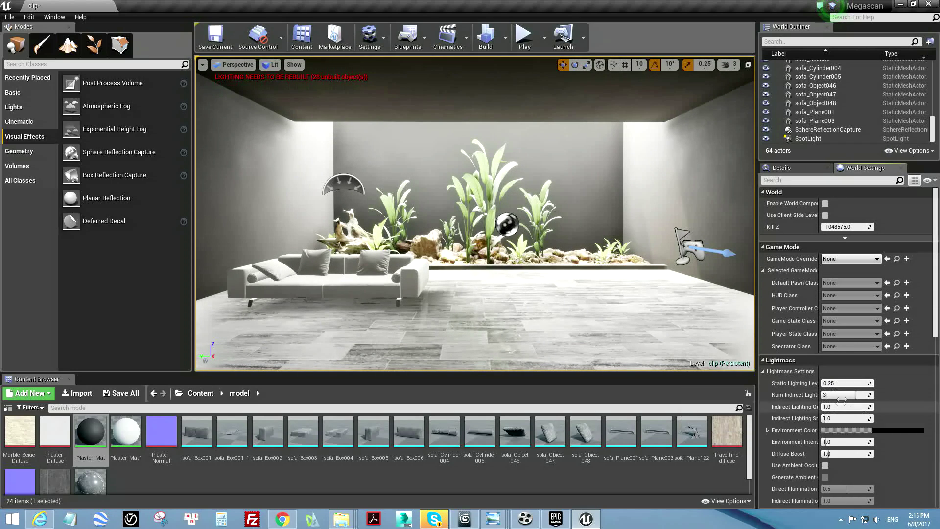
{"action": "type", "text": "50"}
{"action": "left_click", "coordinate": [842, 407]}
{"action": "type", "text": "10"}
{"action": "left_click", "coordinate": [844, 419]}
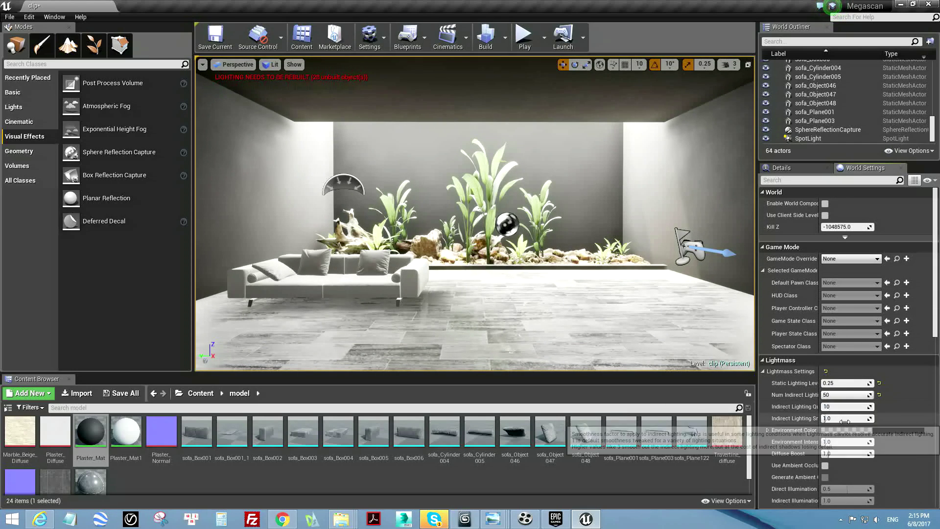
{"action": "type", "text": "1.1"}
{"action": "key", "text": "Return"}
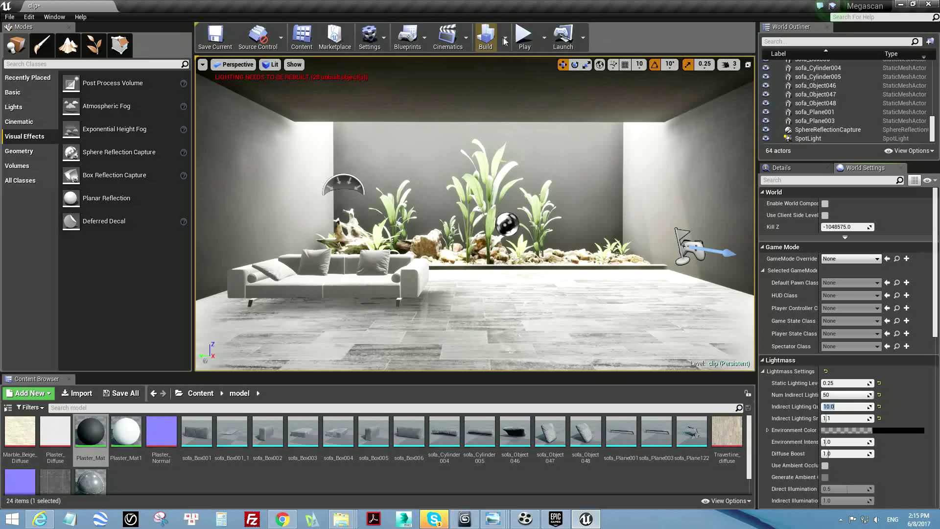
- Set the lighting build quality to Production
{"action": "left_click", "coordinate": [504, 38]}
{"action": "mouse_move", "coordinate": [589, 76]}
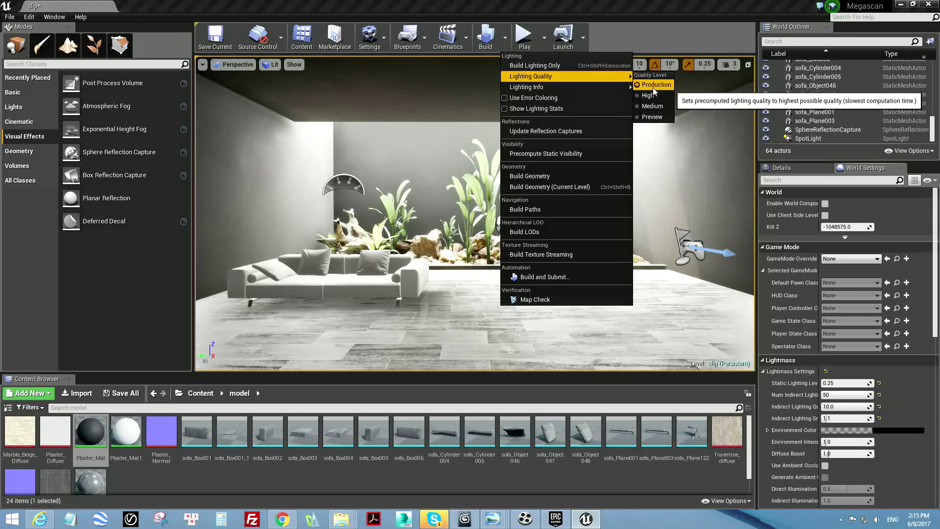
{"action": "left_click", "coordinate": [654, 85]}
{"action": "right_click_drag", "start_coordinate": [654, 92], "coordinate": [654, 92]}
{"action": "right_click_drag", "start_coordinate": [511, 123], "coordinate": [510, 123]}
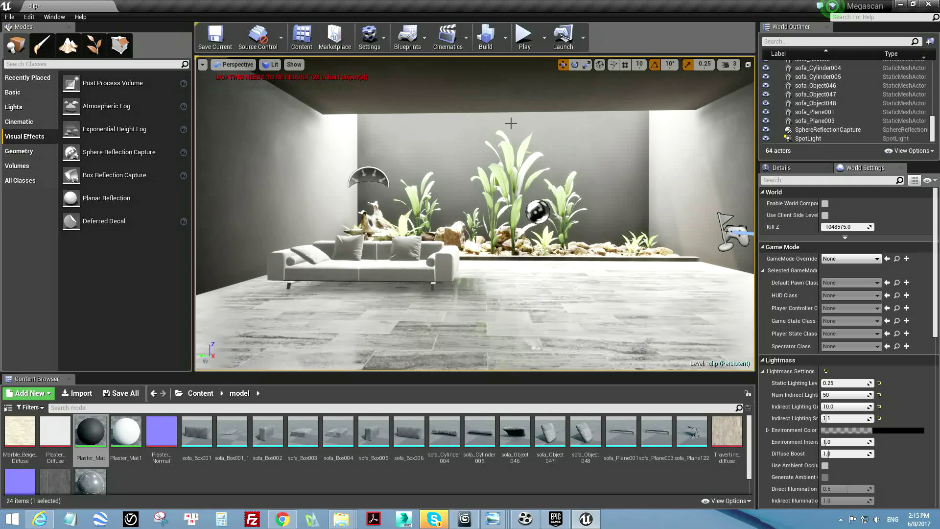
- Pick Plaster_Mat1 and raise the sphere reflection capture higher in the room
{"action": "right_click_drag", "start_coordinate": [448, 131], "coordinate": [457, 146]}
{"action": "left_click", "coordinate": [126, 431]}
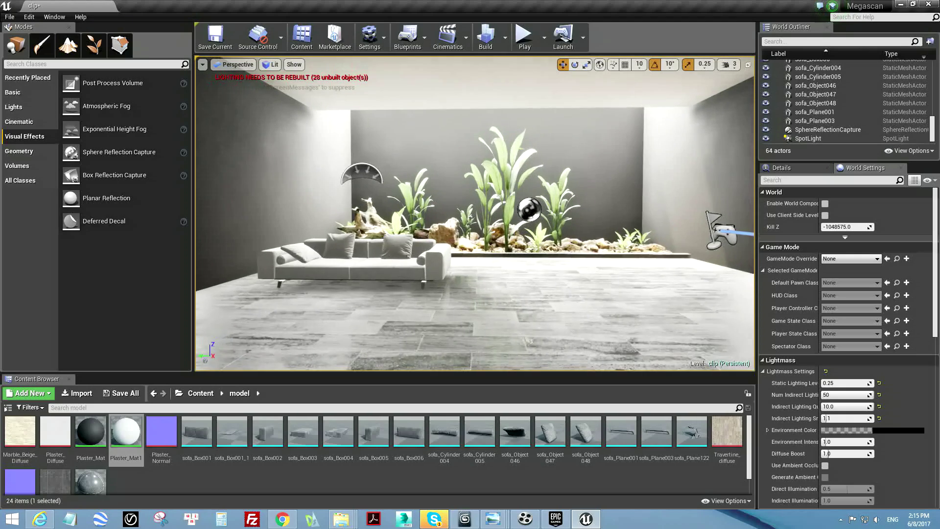
{"action": "right_click_drag", "start_coordinate": [457, 170], "coordinate": [457, 170]}
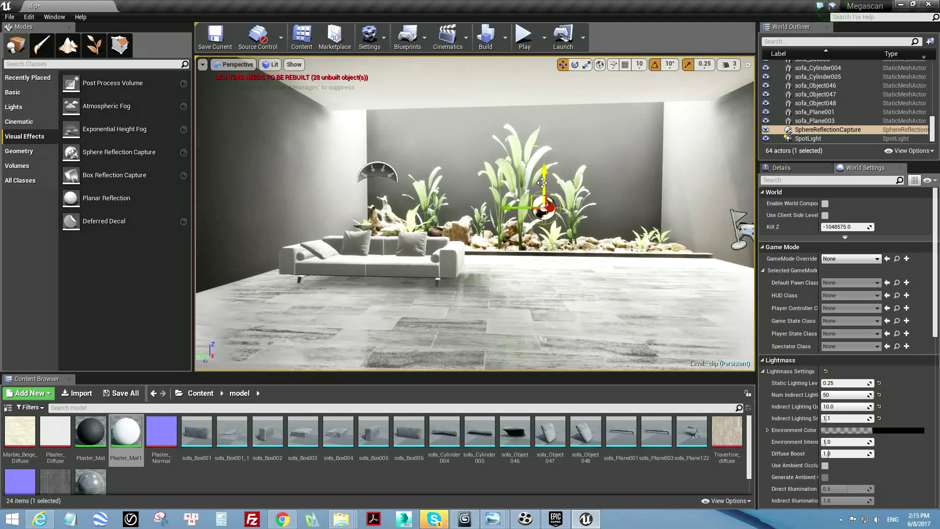
{"action": "left_click_drag", "start_coordinate": [542, 183], "coordinate": [543, 173]}
- Apply Plaster_Mat1 to the planter edge, then pull back to view the whole room
{"action": "right_click_drag", "start_coordinate": [545, 203], "coordinate": [556, 200]}
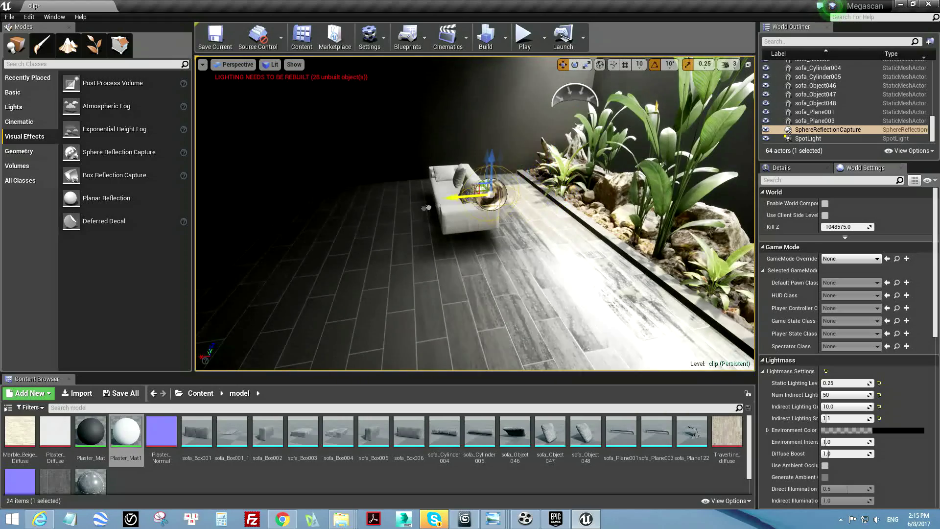
{"action": "right_click_drag", "start_coordinate": [612, 262], "coordinate": [613, 263]}
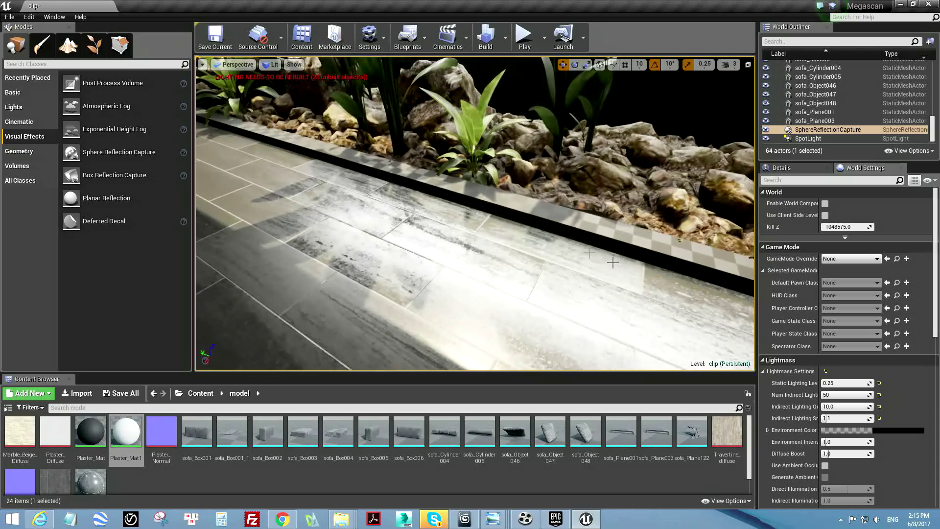
{"action": "left_click_drag", "start_coordinate": [518, 240], "coordinate": [558, 211]}
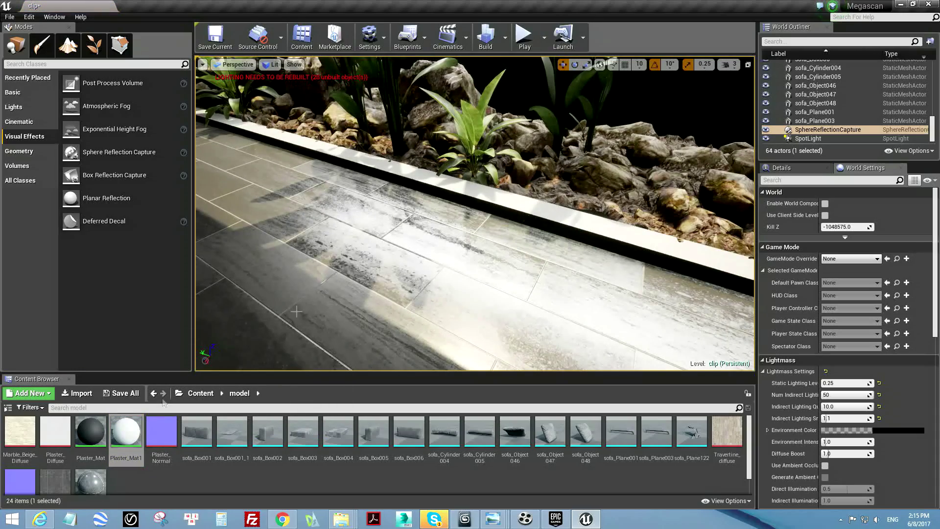
{"action": "left_click_drag", "start_coordinate": [126, 431], "coordinate": [617, 246]}
{"action": "right_click_drag", "start_coordinate": [617, 246], "coordinate": [617, 247]}
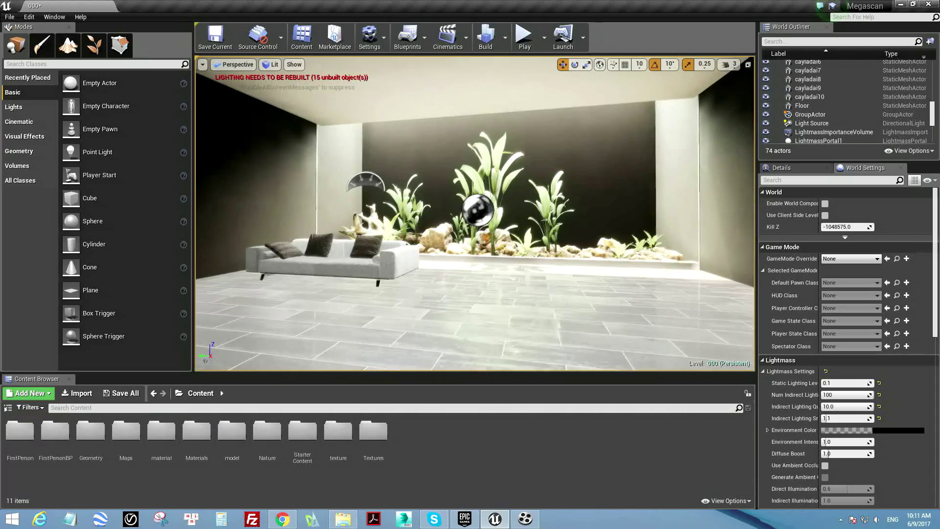
- Select all 14 sofa pieces and duplicate the sofa to the left
{"action": "right_click_drag", "start_coordinate": [368, 254], "coordinate": [368, 255]}
{"action": "left_click", "coordinate": [369, 255]}
{"action": "right_click_drag", "start_coordinate": [490, 274], "coordinate": [490, 275]}
{"action": "right_click_drag", "start_coordinate": [488, 179], "coordinate": [489, 179]}
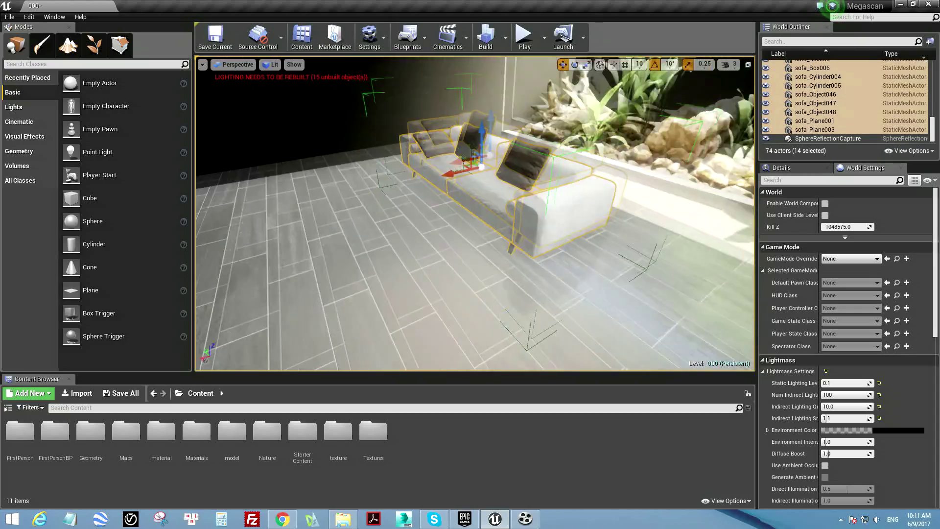
{"action": "left_click_drag", "start_coordinate": [488, 180], "coordinate": [303, 189], "text": "alt"}
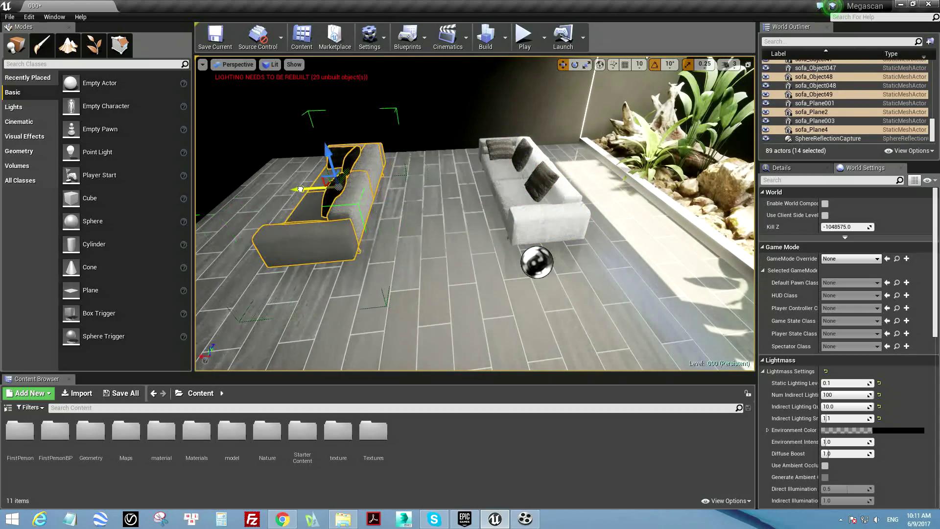
- Mirror the duplicated sofa twice via Transform to flip its layout
{"action": "right_click", "coordinate": [345, 190]}
{"action": "mouse_move", "coordinate": [392, 404]}
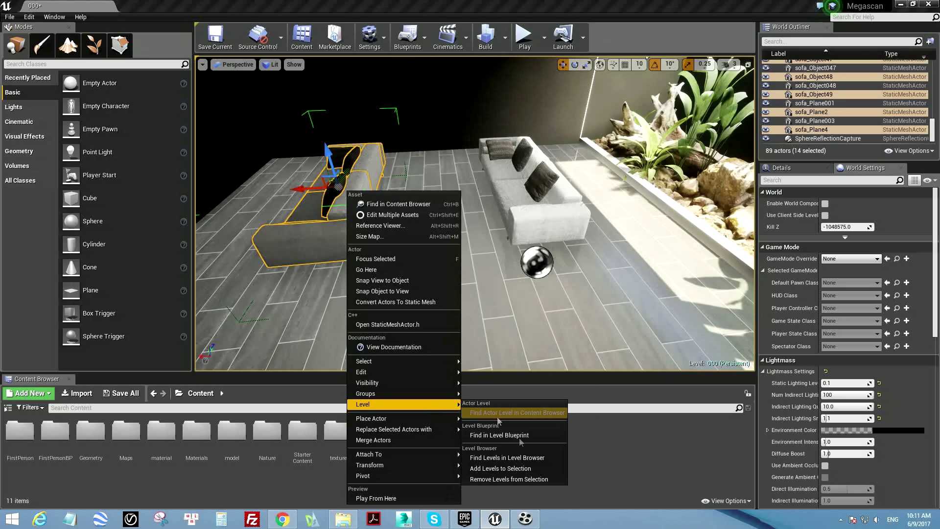
{"action": "mouse_move", "coordinate": [425, 430]}
{"action": "mouse_move", "coordinate": [436, 466]}
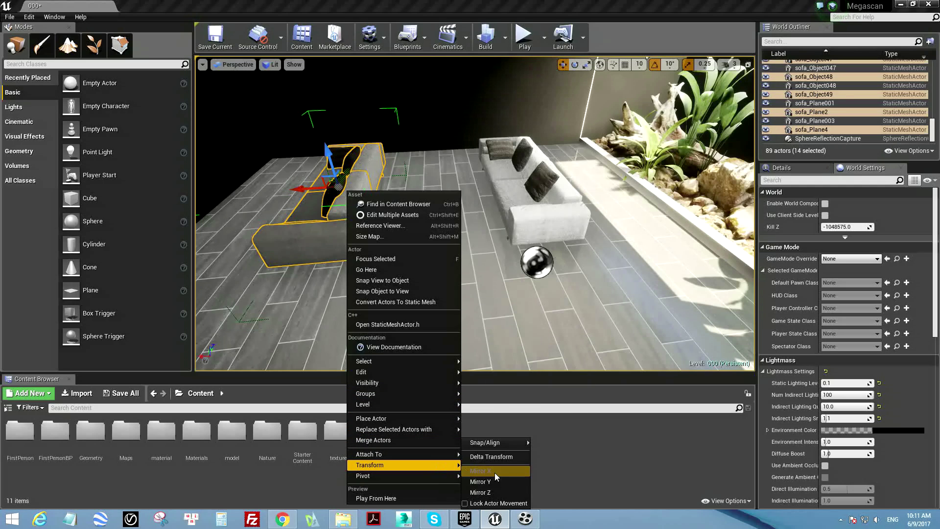
{"action": "left_click", "coordinate": [499, 480]}
{"action": "right_click", "coordinate": [336, 206]}
{"action": "mouse_move", "coordinate": [436, 471]}
{"action": "left_click", "coordinate": [478, 479]}
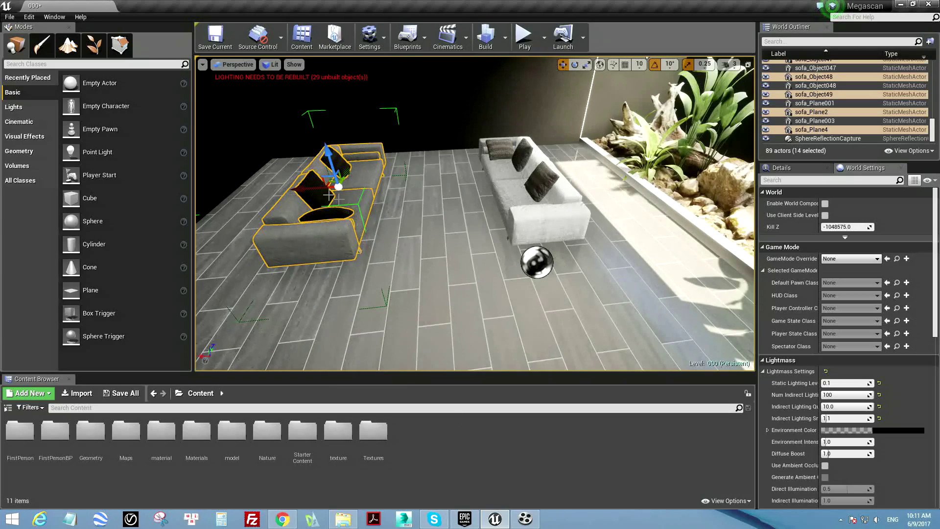
{"action": "mouse_move", "coordinate": [338, 187]}
{"action": "right_mouse_down"}
{"action": "mouse_move", "coordinate": [440, 206]}
{"action": "mouse_move", "coordinate": [386, 226]}
{"action": "right_mouse_up"}
- Place the FUR_Armchair from the model folder into the room and frame it
{"action": "double_click", "coordinate": [237, 453]}
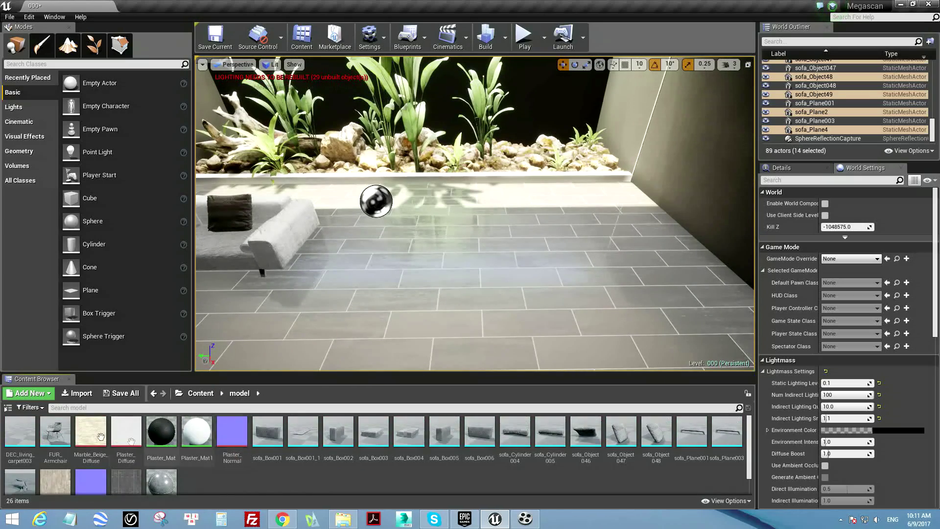
{"action": "left_click_drag", "start_coordinate": [55, 432], "coordinate": [594, 224]}
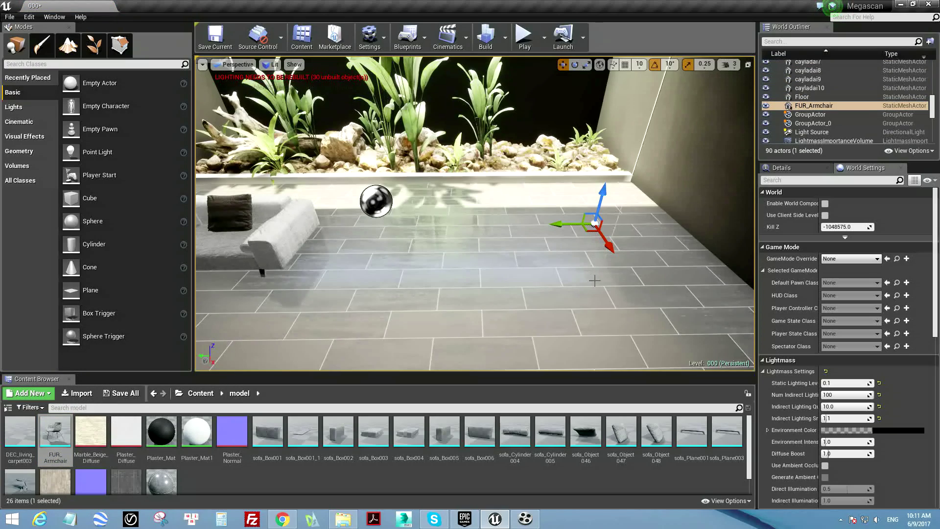
{"action": "right_click_drag", "start_coordinate": [594, 280], "coordinate": [595, 280]}
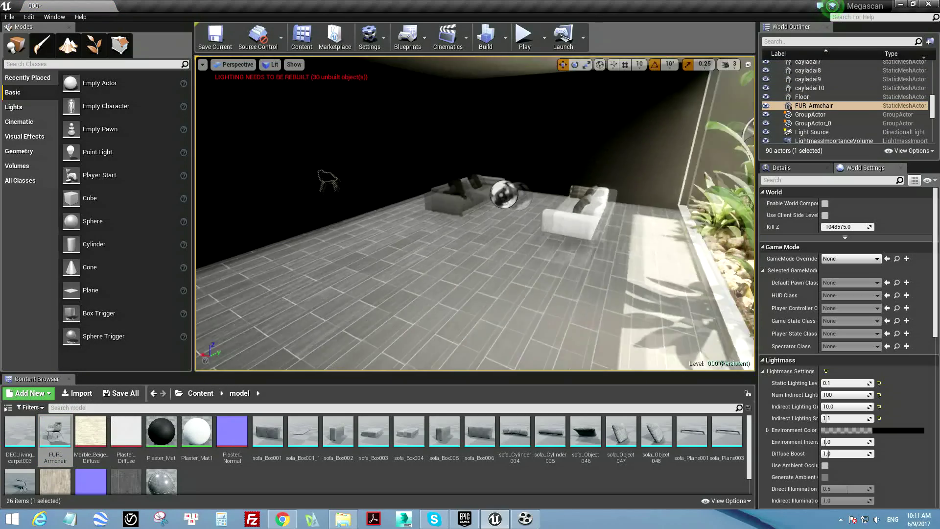
{"action": "key", "text": "f"}
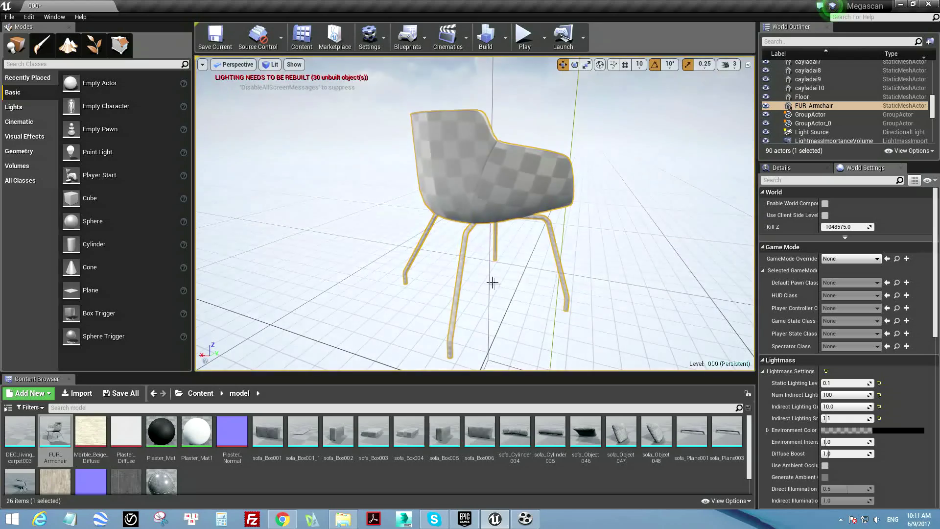
{"action": "scroll", "coordinate": [492, 283], "scroll_direction": "up", "scroll_amount": 3}
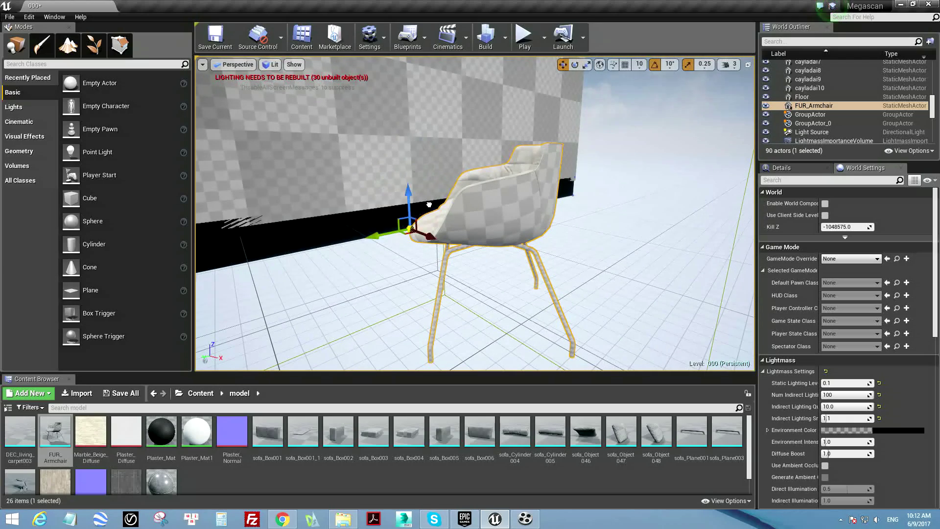
{"action": "left_click_drag", "start_coordinate": [446, 260], "coordinate": [457, 253], "text": "alt"}
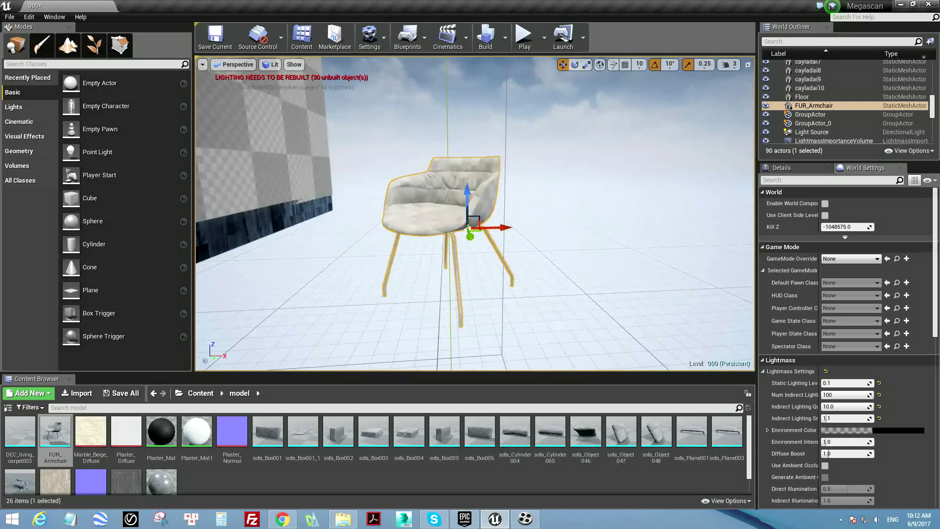
- Centre the armchair's pivot, rotate it -60° and slide it near the planter
{"action": "right_click", "coordinate": [471, 255]}
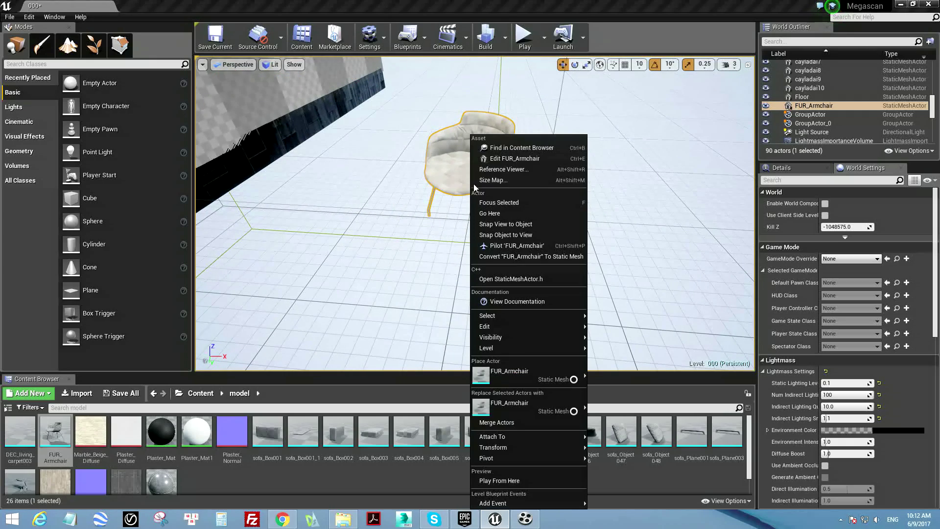
{"action": "mouse_move", "coordinate": [551, 458]}
{"action": "left_click", "coordinate": [599, 460]}
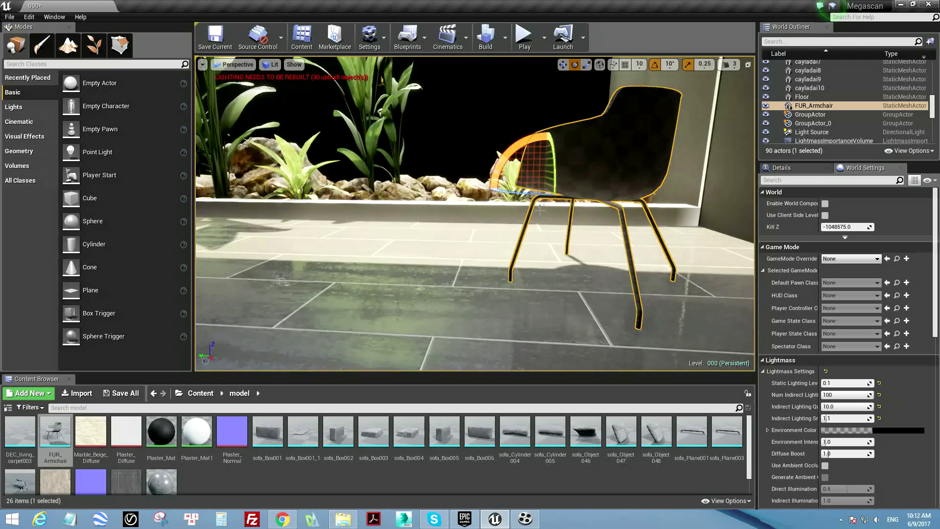
{"action": "left_click_drag", "start_coordinate": [521, 193], "coordinate": [578, 194]}
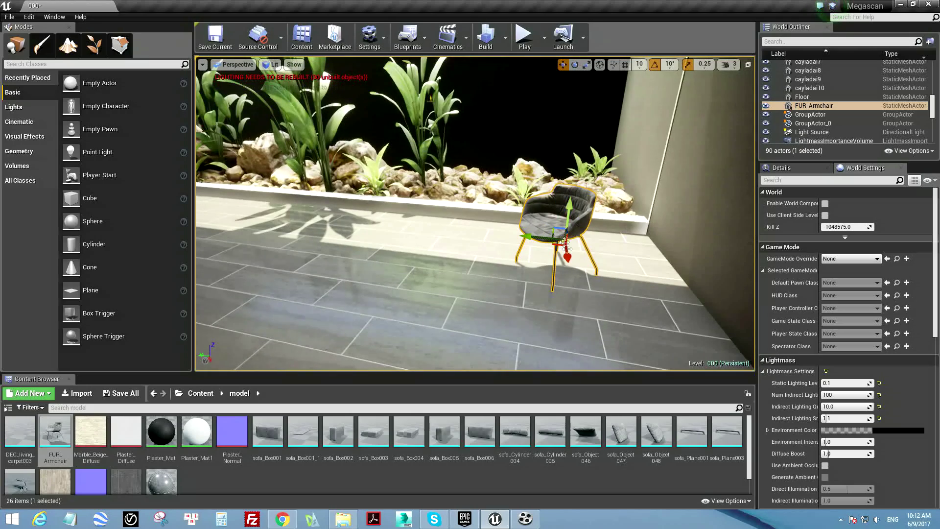
{"action": "left_click_drag", "start_coordinate": [570, 237], "coordinate": [570, 241]}
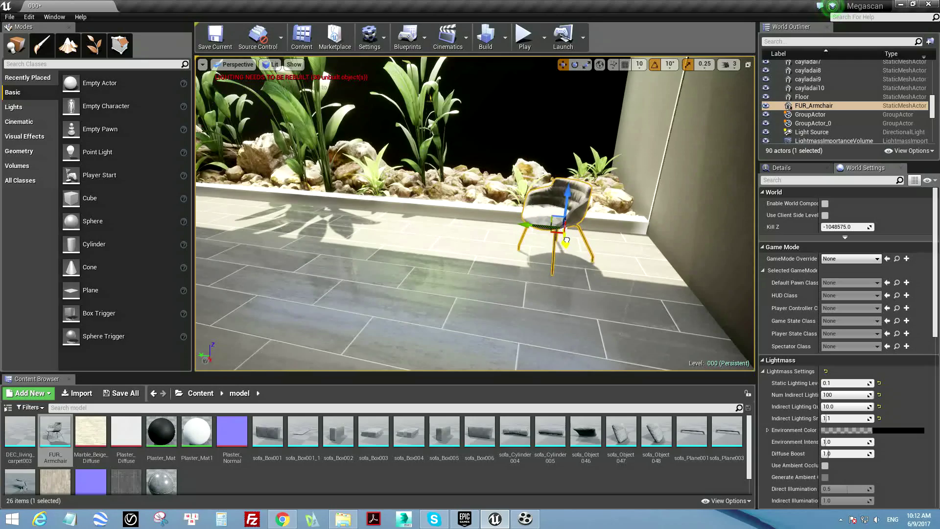
{"action": "right_click_drag", "start_coordinate": [570, 241], "coordinate": [570, 240]}
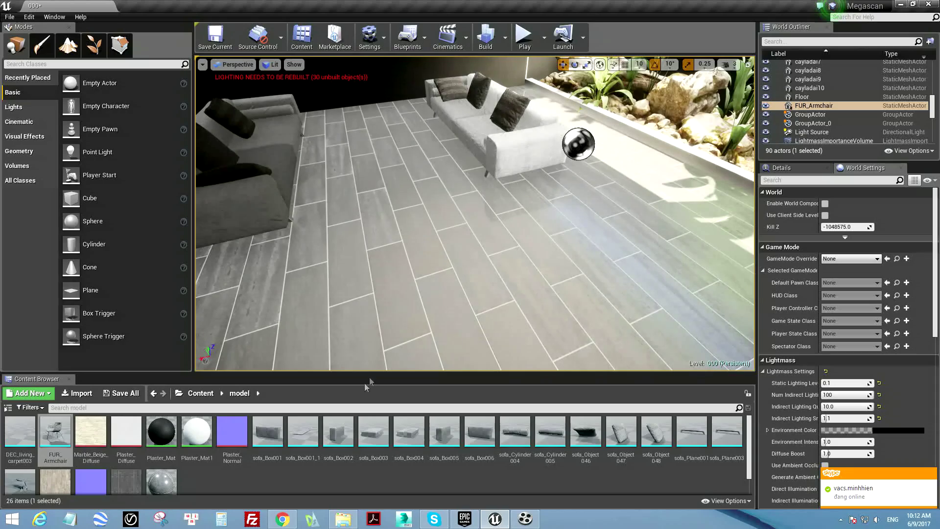
- Place DEC_living_carpet003 in the room and move it between the sofas
{"action": "mouse_move", "coordinate": [20, 431]}
{"action": "left_mouse_down"}
{"action": "mouse_move", "coordinate": [370, 227]}
{"action": "mouse_move", "coordinate": [358, 235]}
{"action": "left_mouse_up"}
{"action": "right_click_drag", "start_coordinate": [357, 235], "coordinate": [357, 235]}
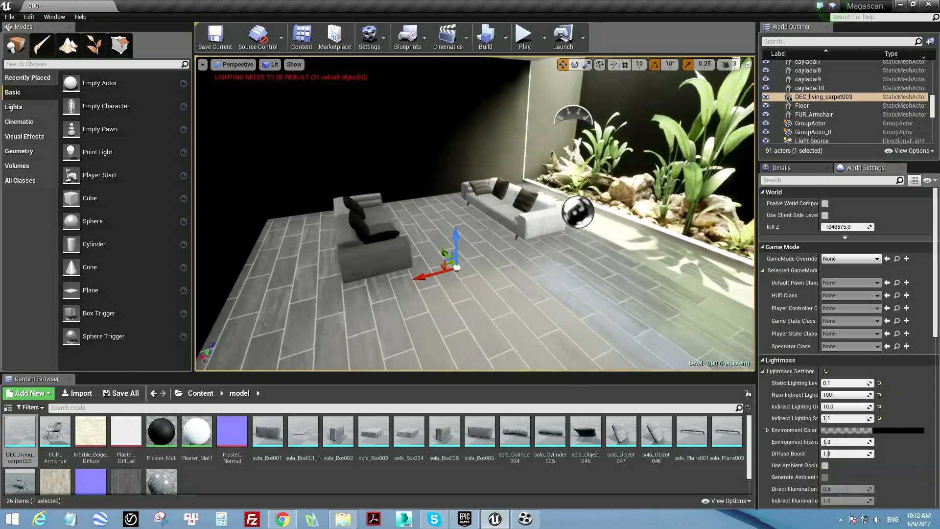
{"action": "left_click_drag", "start_coordinate": [400, 288], "coordinate": [231, 340]}
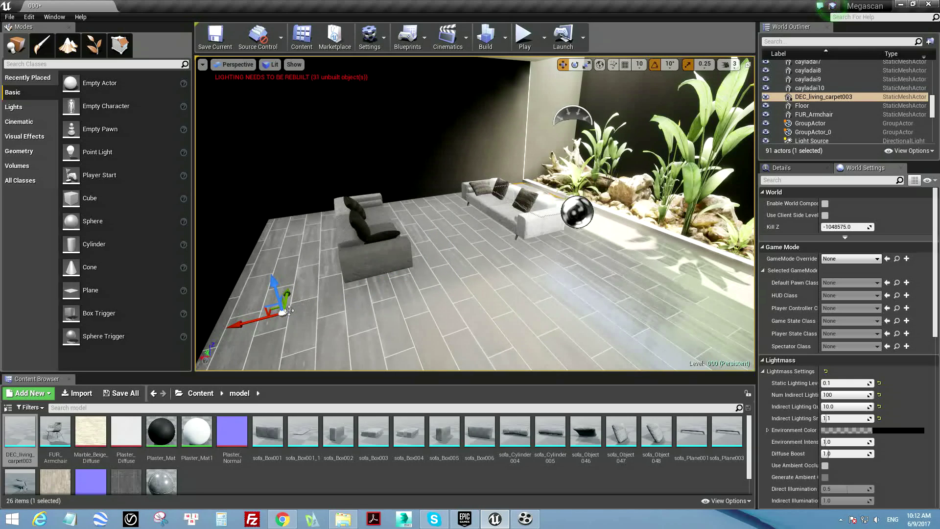
{"action": "left_click_drag", "start_coordinate": [283, 313], "coordinate": [581, 214]}
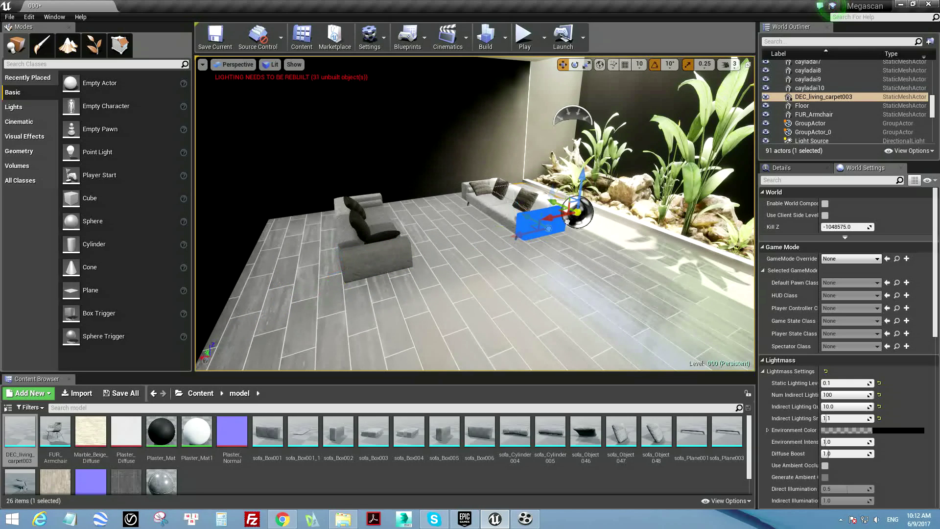
{"action": "mouse_move", "coordinate": [478, 240]}
{"action": "left_mouse_down"}
{"action": "mouse_move", "coordinate": [387, 260]}
{"action": "mouse_move", "coordinate": [464, 230]}
{"action": "left_mouse_up"}
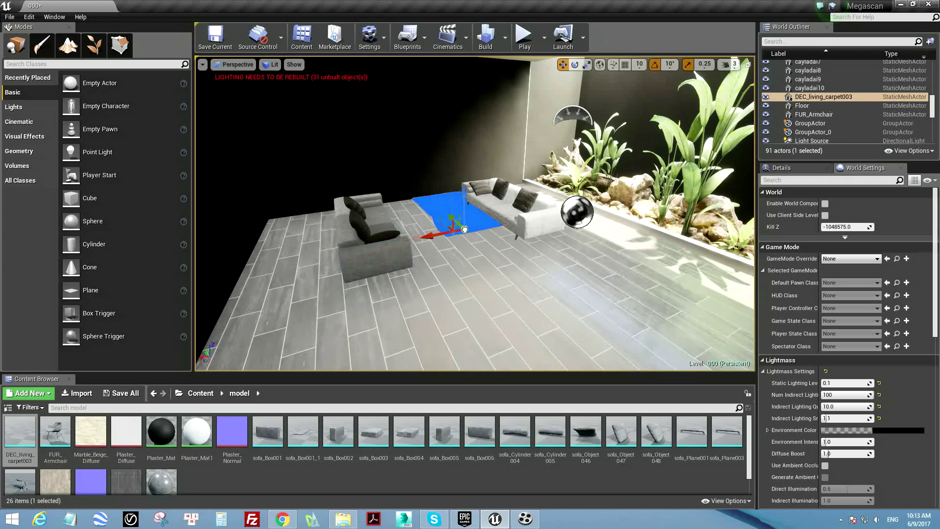
{"action": "left_click_drag", "start_coordinate": [494, 269], "coordinate": [509, 281]}
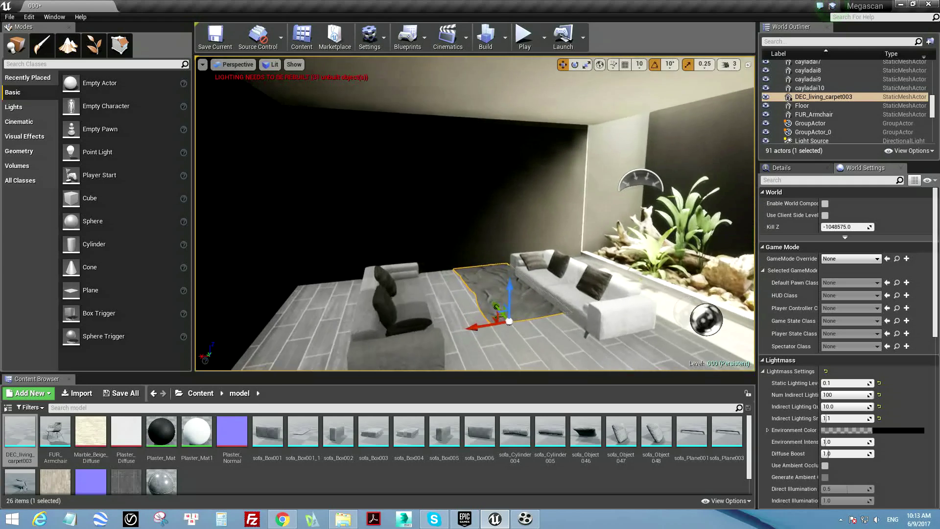
- Set a new pivot for the carpet and nudge it to centre between the sofas
{"action": "right_click", "coordinate": [509, 281]}
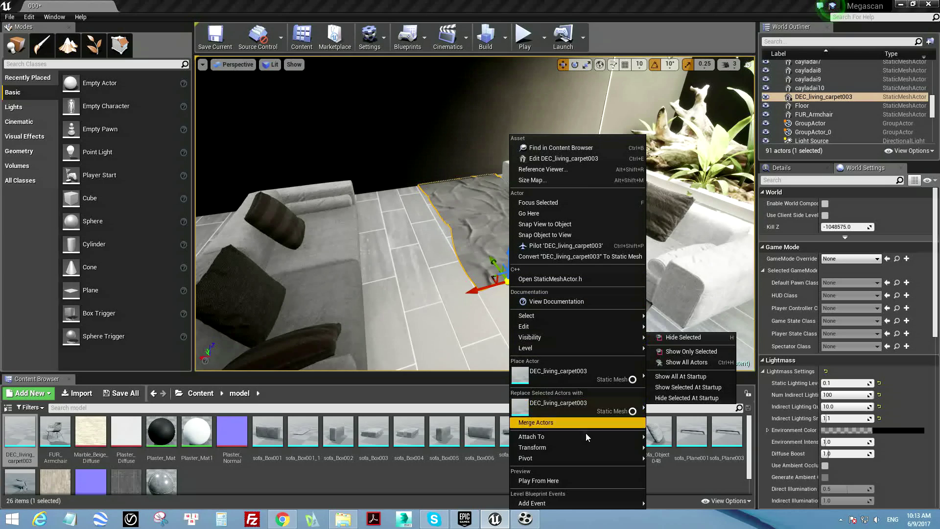
{"action": "mouse_move", "coordinate": [598, 455]}
{"action": "left_click", "coordinate": [666, 457]}
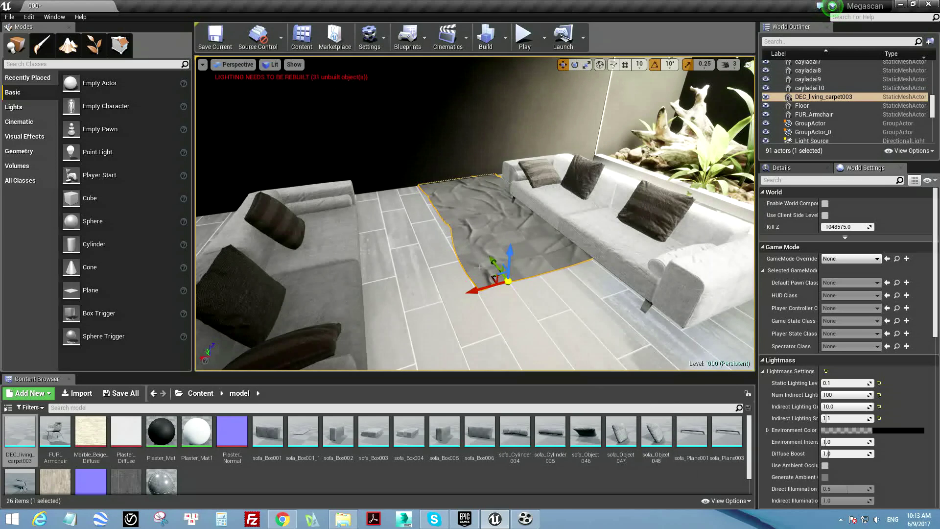
{"action": "left_click_drag", "start_coordinate": [476, 292], "coordinate": [391, 314]}
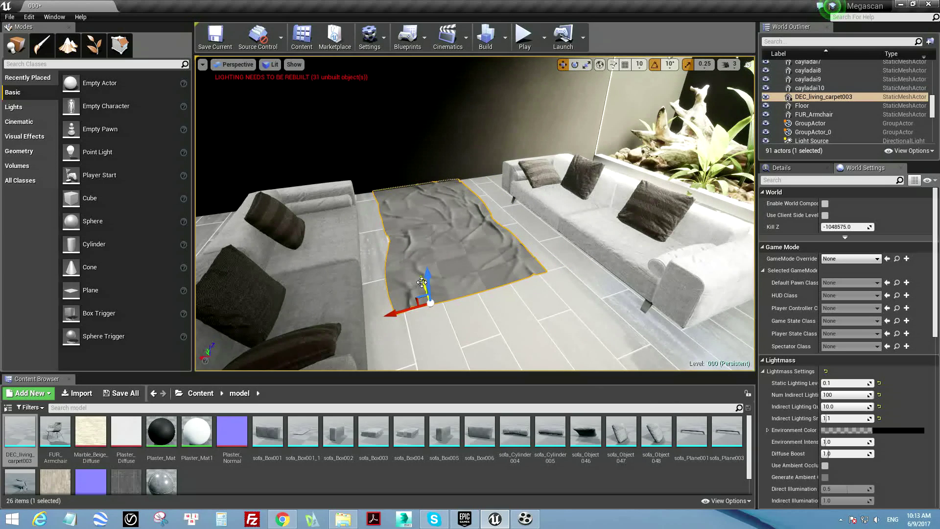
{"action": "left_click_drag", "start_coordinate": [421, 283], "coordinate": [431, 353]}
{"action": "right_click_drag", "start_coordinate": [431, 353], "coordinate": [514, 318]}
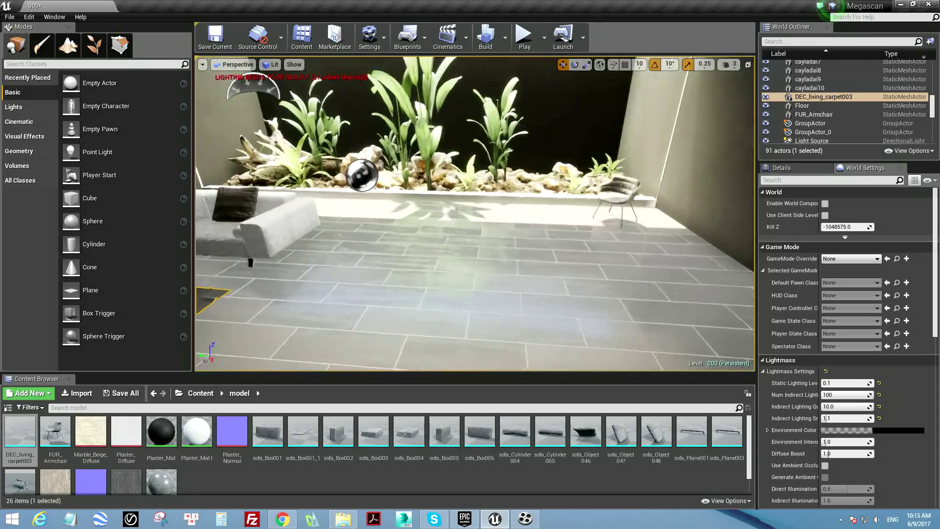
{"action": "key", "text": "f"}
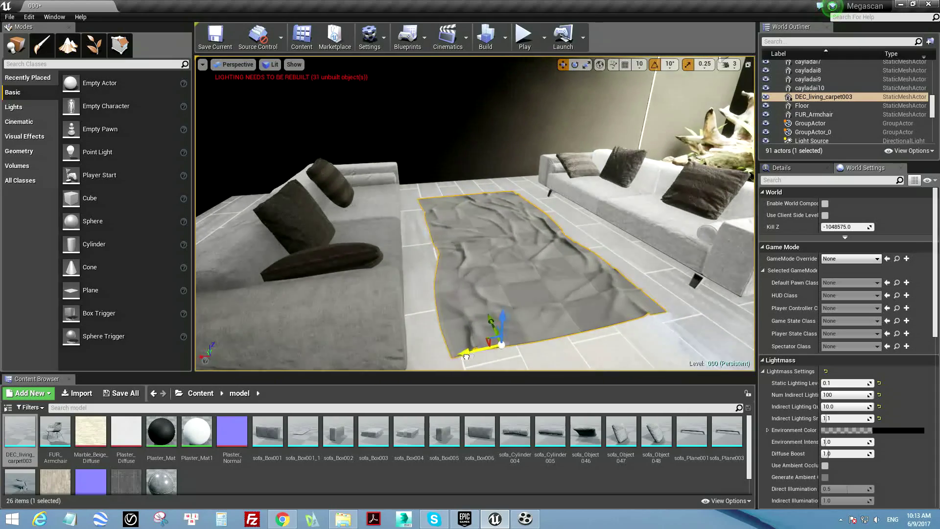
{"action": "left_click_drag", "start_coordinate": [466, 356], "coordinate": [482, 352]}
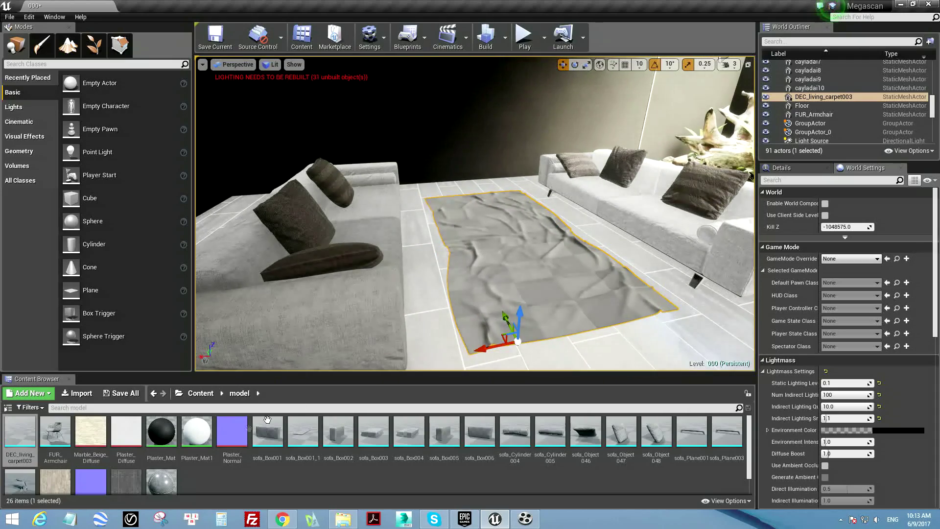
- Browse the Content Browser to the material/Materials folder
{"action": "left_click", "coordinate": [200, 393]}
{"action": "double_click", "coordinate": [162, 431]}
{"action": "double_click", "coordinate": [20, 431]}
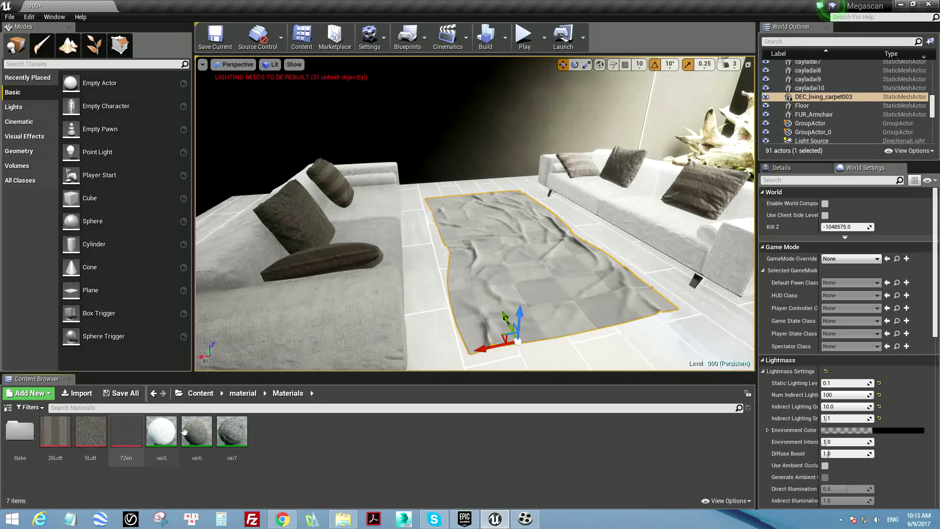
- Try vai7 on the carpet, then settle on the white vai5 material and deselect
{"action": "left_click_drag", "start_coordinate": [166, 434], "coordinate": [499, 284]}
{"action": "mouse_move", "coordinate": [232, 431]}
{"action": "left_mouse_down"}
{"action": "mouse_move", "coordinate": [444, 313]}
{"action": "mouse_move", "coordinate": [490, 275]}
{"action": "left_mouse_up"}
{"action": "left_click", "coordinate": [206, 422]}
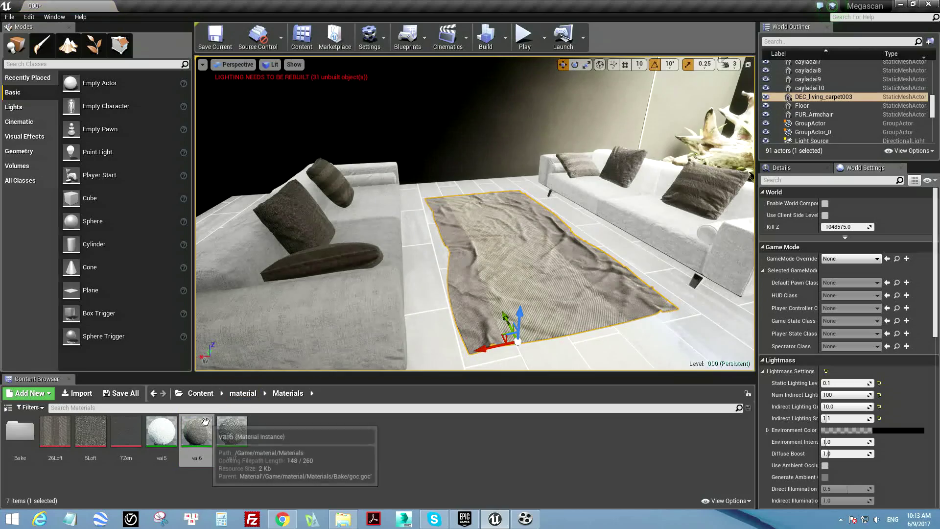
{"action": "left_click_drag", "start_coordinate": [162, 431], "coordinate": [441, 295]}
{"action": "right_click_drag", "start_coordinate": [441, 295], "coordinate": [441, 296]}
{"action": "right_click_drag", "start_coordinate": [475, 214], "coordinate": [475, 213]}
{"action": "key", "text": "Escape"}
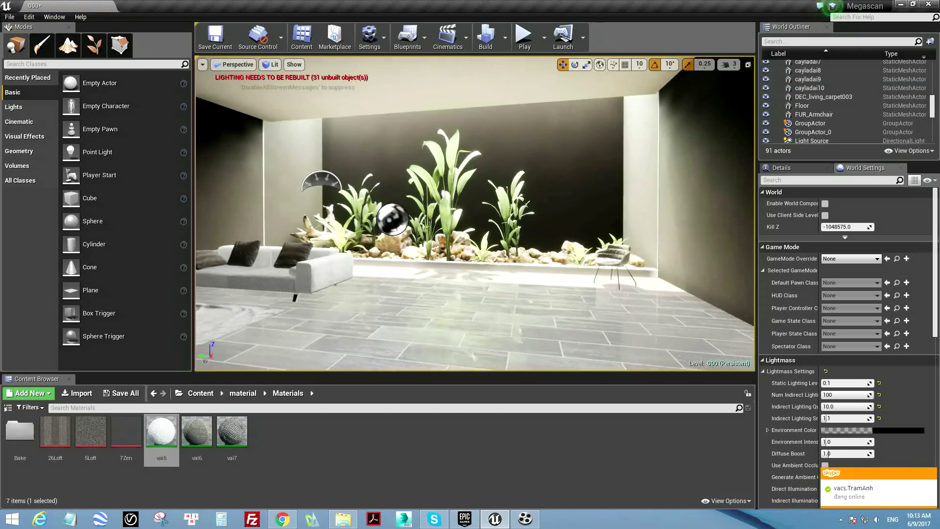
- Search the World Outliner for 'po' and select the PostProcessVolume
{"action": "left_click", "coordinate": [931, 474]}
{"action": "left_click", "coordinate": [781, 167]}
{"action": "left_click", "coordinate": [787, 42]}
{"action": "type", "text": "po"}
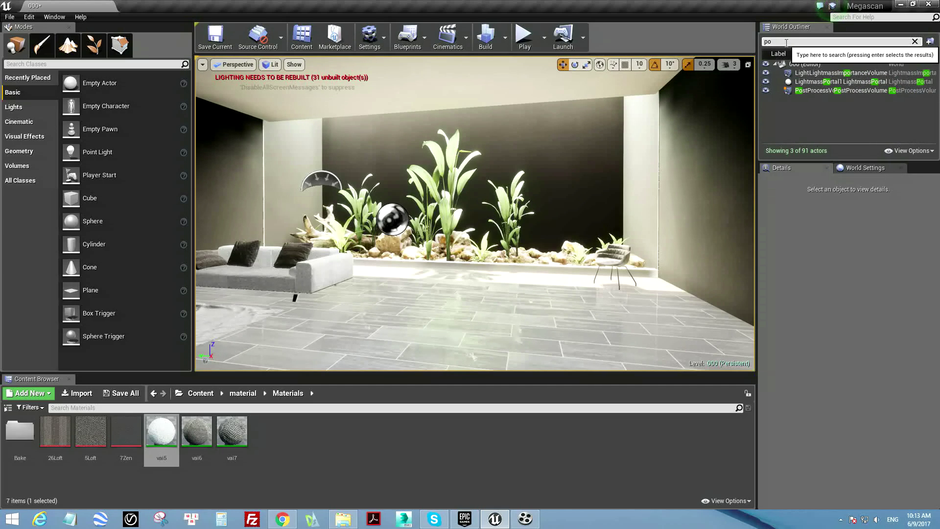
{"action": "left_click", "coordinate": [815, 90]}
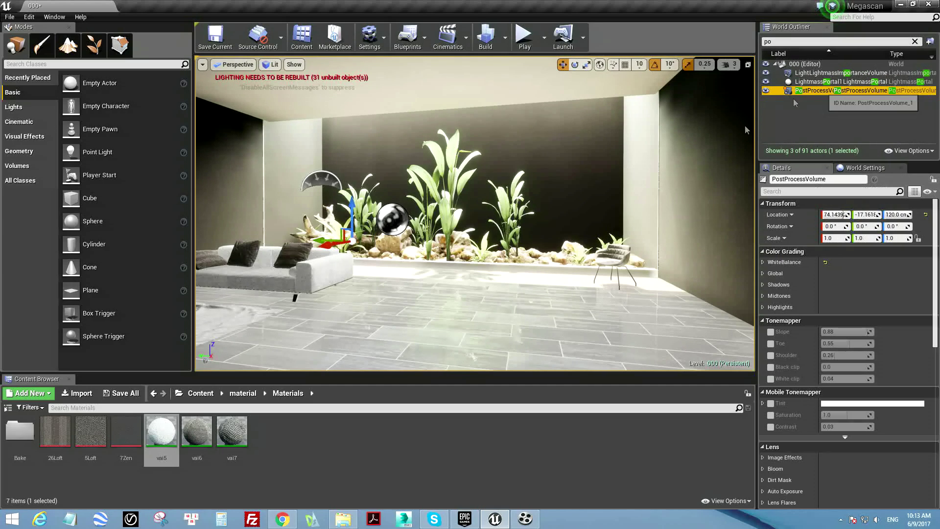
- Enable Global Contrast and set R, G, B and Y to 1.1
{"action": "left_click", "coordinate": [763, 273]}
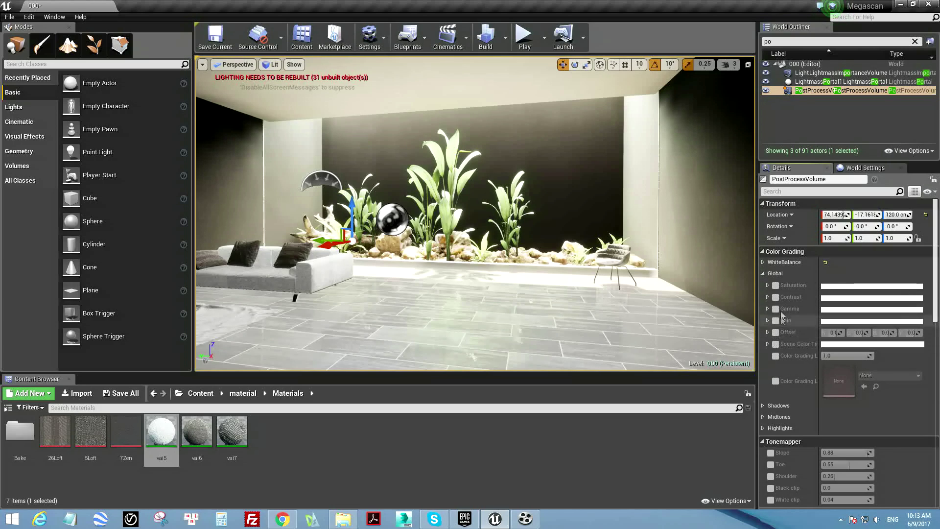
{"action": "left_click", "coordinate": [777, 297]}
{"action": "left_click", "coordinate": [767, 297]}
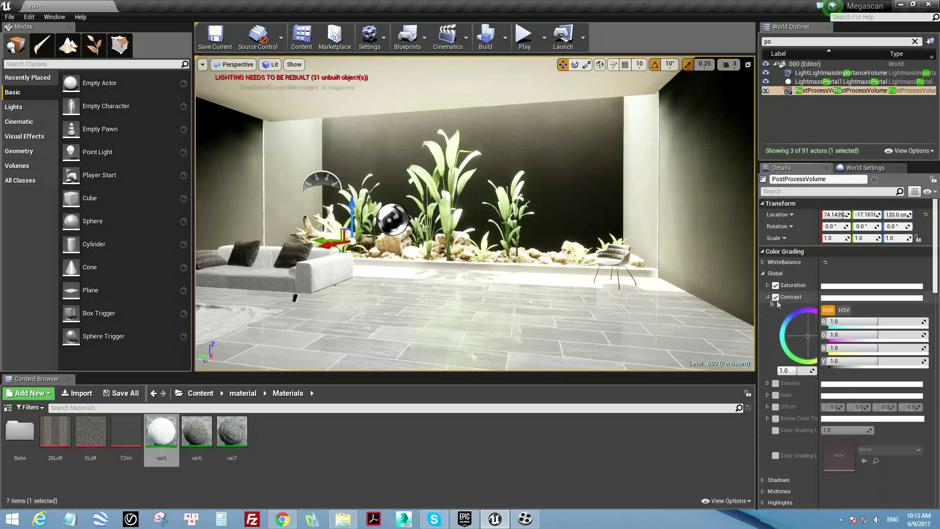
{"action": "key", "text": "Return"}
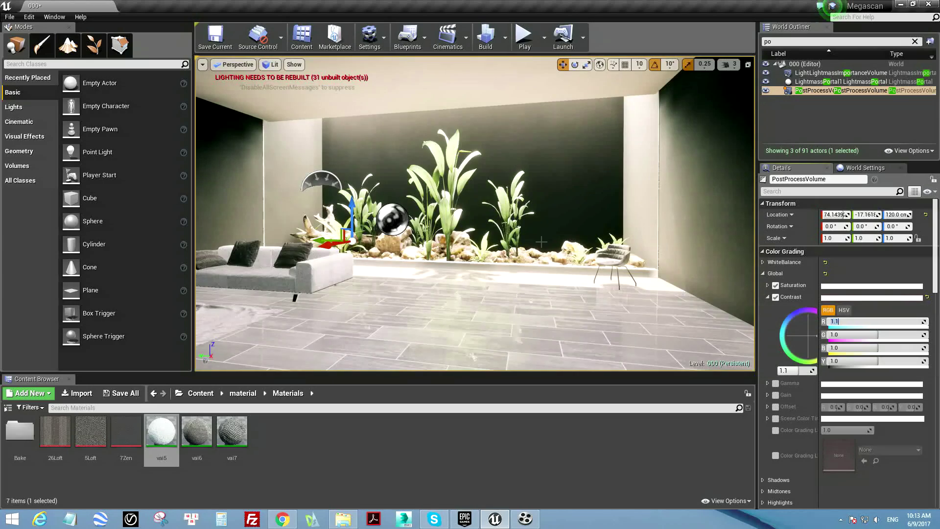
{"action": "scroll", "coordinate": [484, 207], "scroll_direction": "up", "scroll_amount": 3}
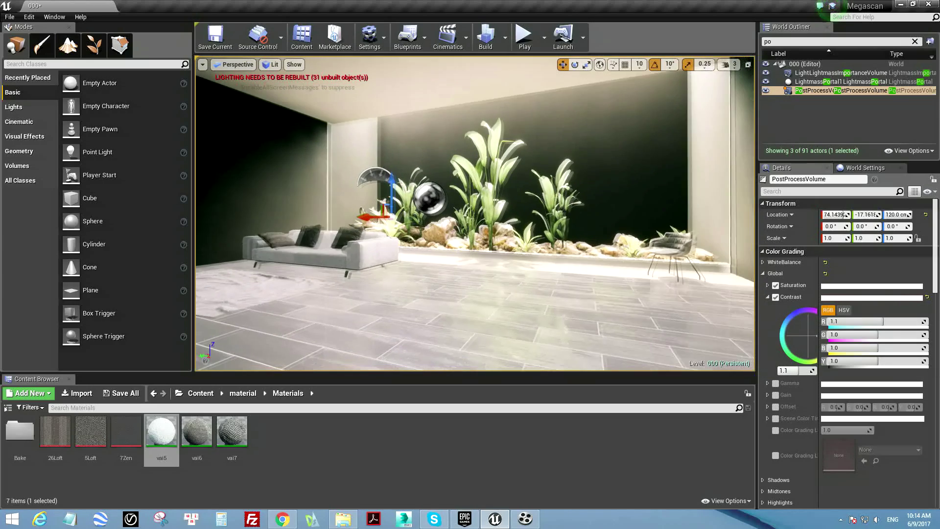
{"action": "scroll", "coordinate": [485, 208], "scroll_direction": "up", "scroll_amount": 2}
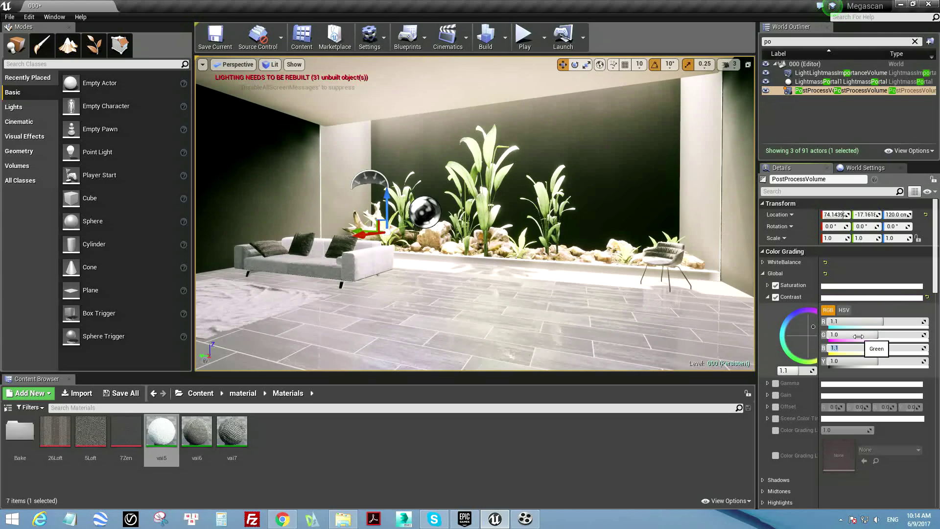
{"action": "left_click", "coordinate": [856, 361]}
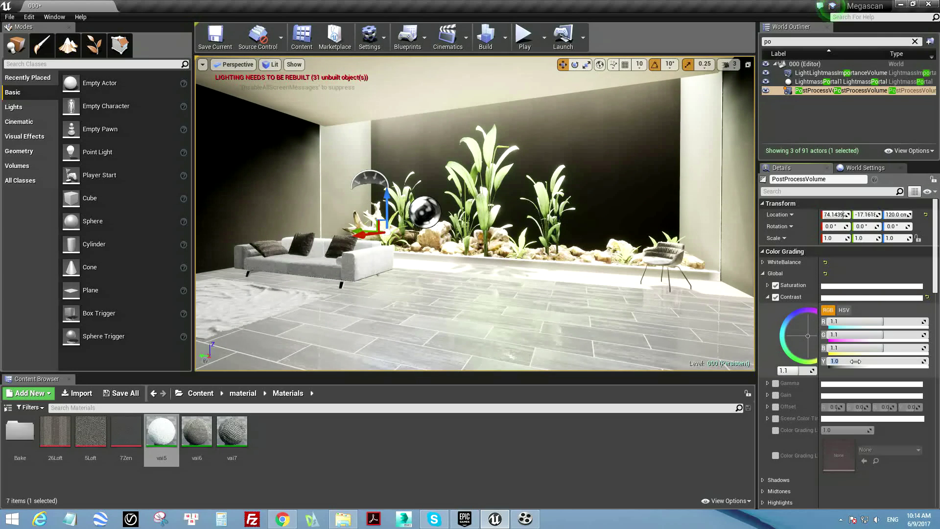
{"action": "type", "text": "1.1"}
{"action": "key", "text": "Return"}
- Set the Global Saturation red channel to 1.1
{"action": "right_click_drag", "start_coordinate": [587, 195], "coordinate": [586, 195]}
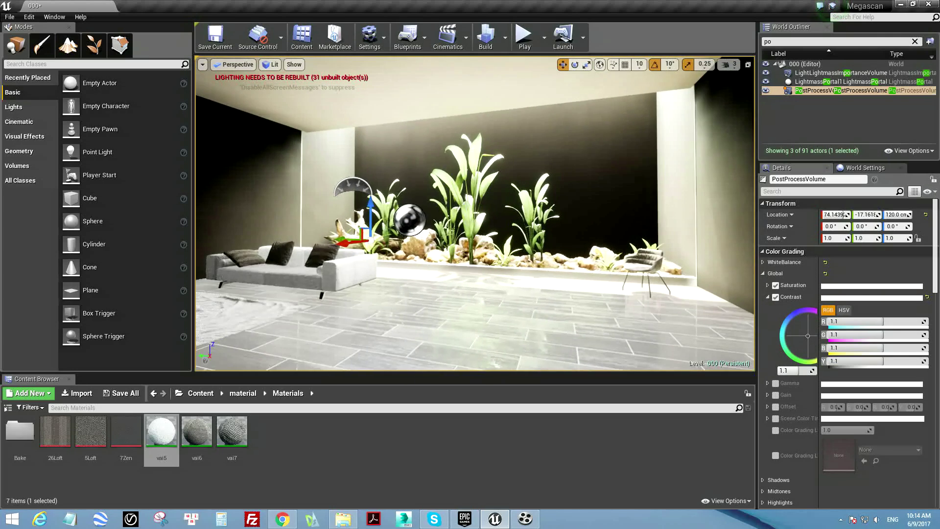
{"action": "left_click", "coordinate": [768, 285]}
{"action": "left_click", "coordinate": [851, 310]}
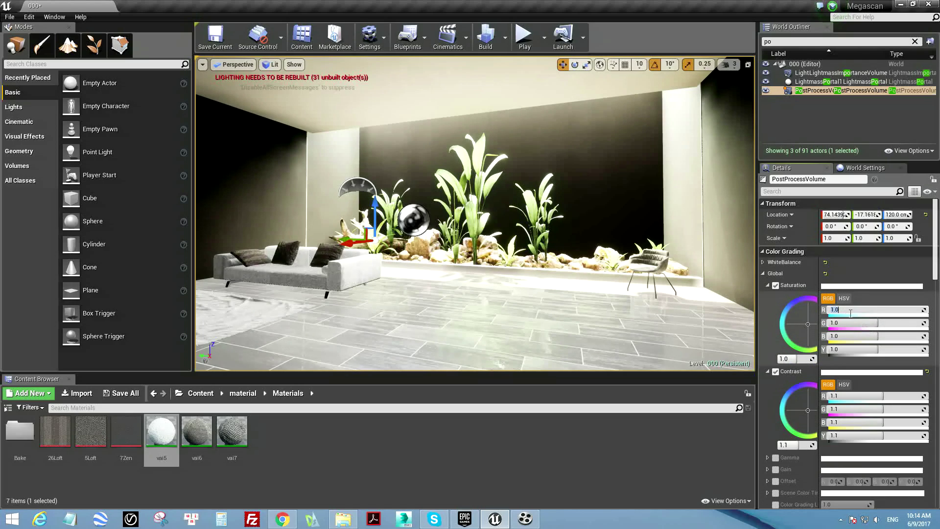
{"action": "key", "text": "Return"}
- Expand the Shadows color grading group and scroll through its settings
{"action": "right_click_drag", "start_coordinate": [475, 213], "coordinate": [490, 210]}
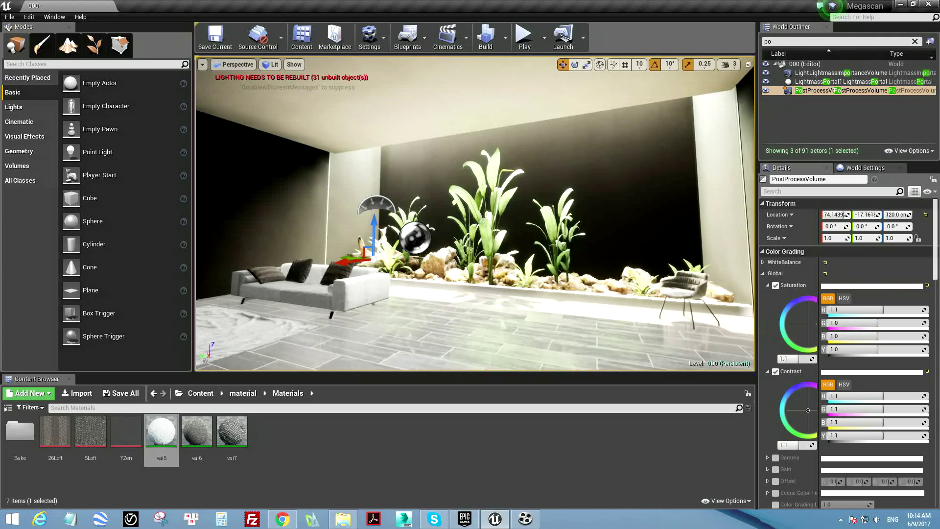
{"action": "scroll", "coordinate": [806, 294], "scroll_direction": "down", "scroll_amount": 5}
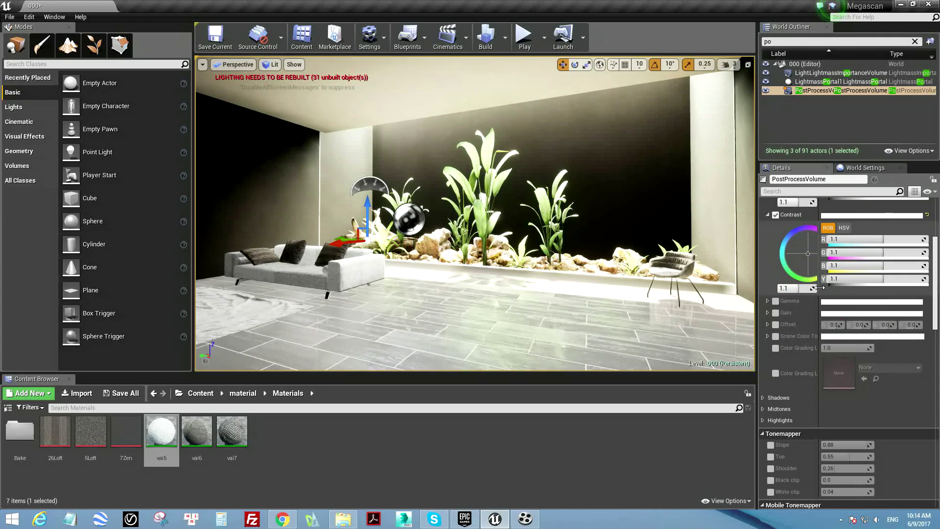
{"action": "left_click", "coordinate": [763, 398]}
{"action": "scroll", "coordinate": [765, 398], "scroll_direction": "down", "scroll_amount": 2}
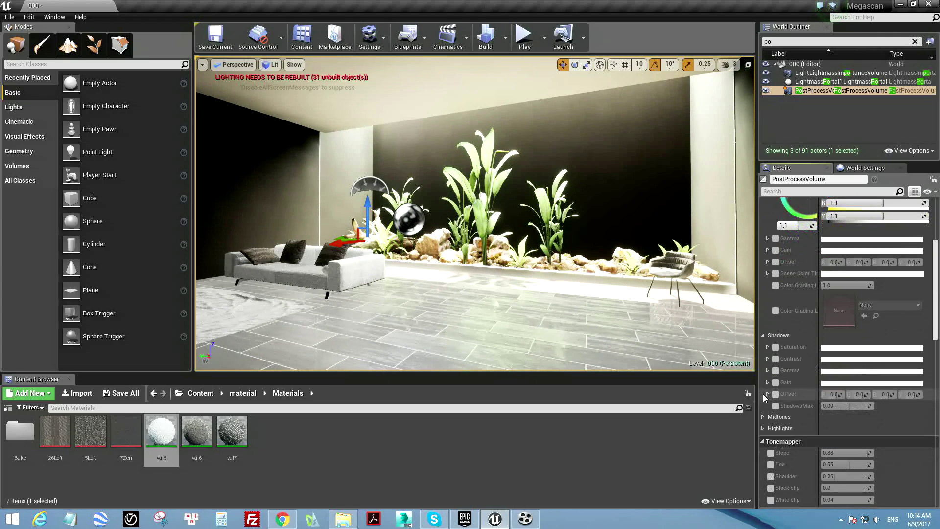
{"action": "scroll", "coordinate": [769, 397], "scroll_direction": "down", "scroll_amount": 3}
{"action": "scroll", "coordinate": [769, 397], "scroll_direction": "down", "scroll_amount": 2}
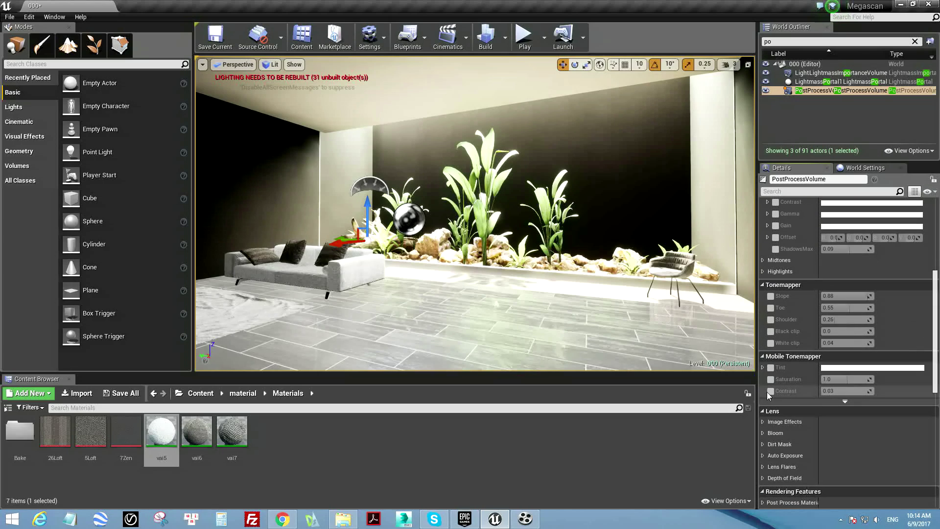
{"action": "scroll", "coordinate": [769, 396], "scroll_direction": "down", "scroll_amount": 2}
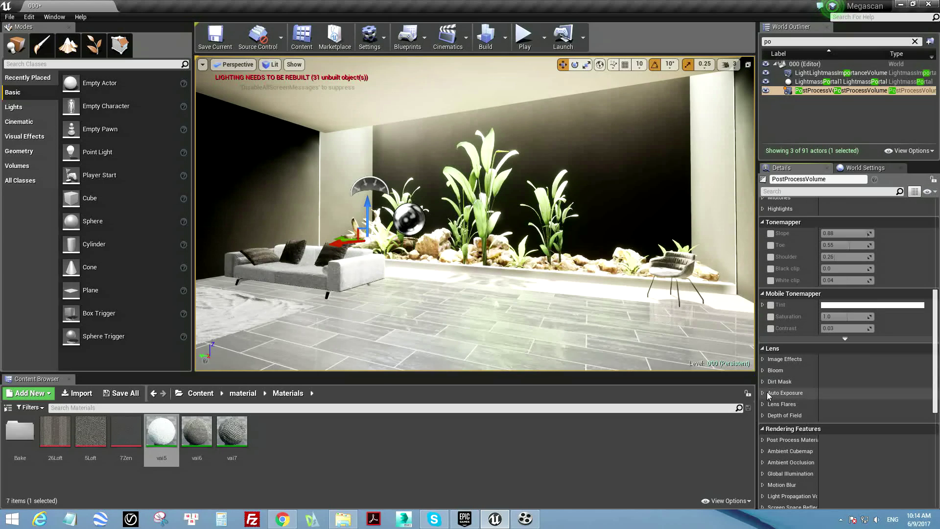
{"action": "scroll", "coordinate": [769, 397], "scroll_direction": "down", "scroll_amount": 2}
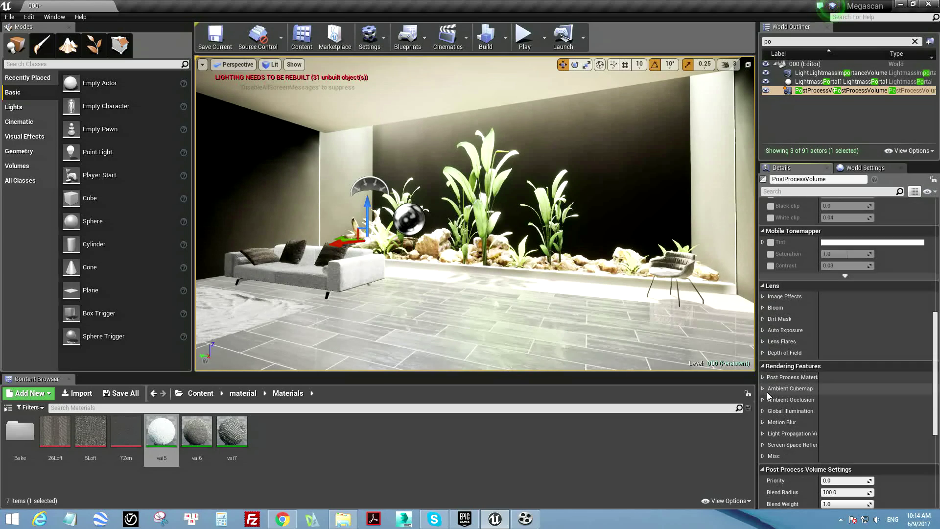
{"action": "scroll", "coordinate": [769, 397], "scroll_direction": "down", "scroll_amount": 2}
{"action": "right_click_drag", "start_coordinate": [475, 220], "coordinate": [490, 220]}
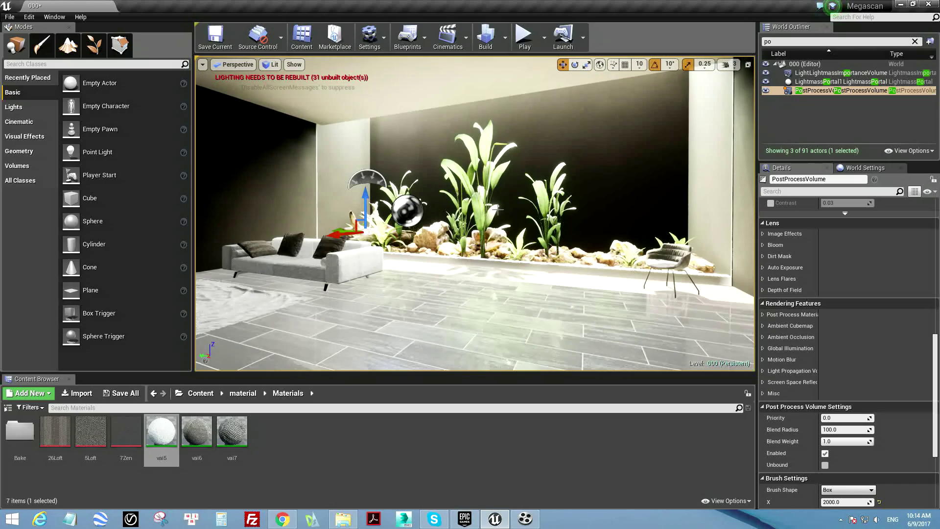
{"action": "left_click", "coordinate": [505, 44]}
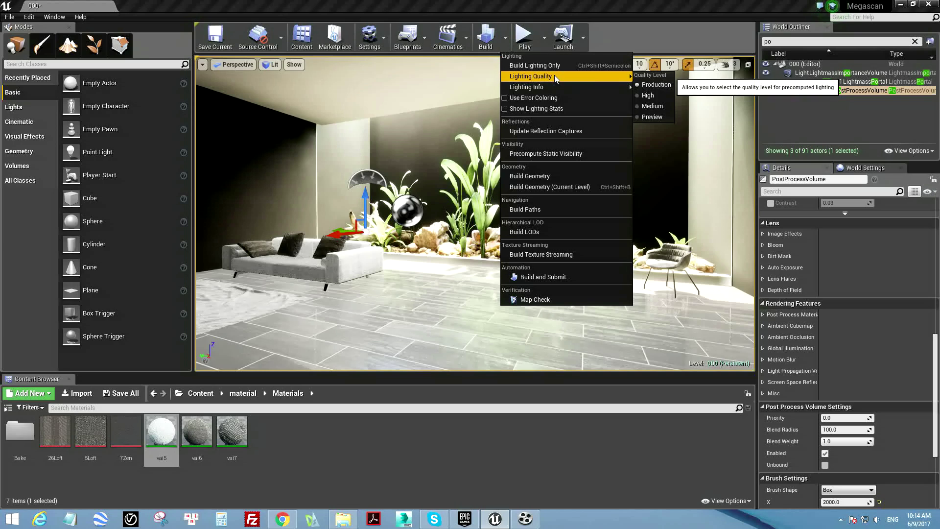
- Set Lightmass static lighting level 0.1 and indirect lighting quality 10.0, then Build
{"action": "left_click", "coordinate": [869, 168]}
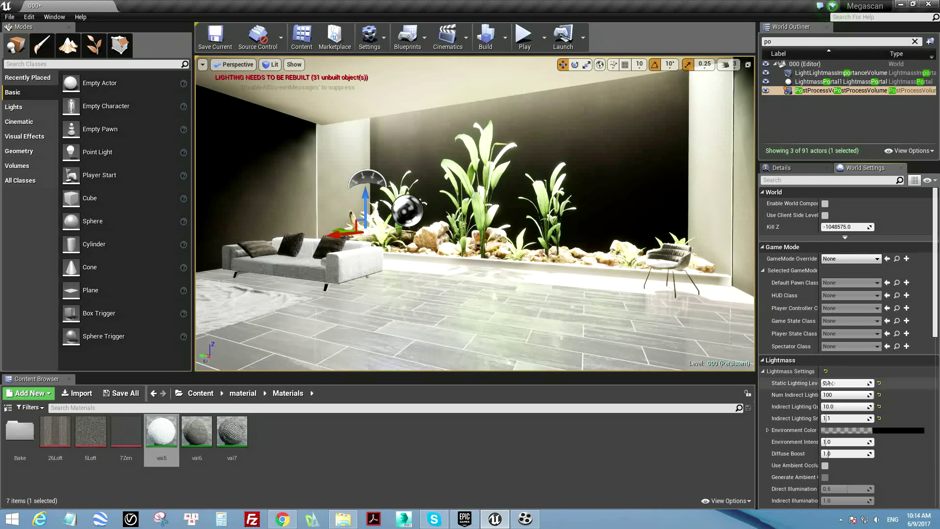
{"action": "key", "text": "Tab"}
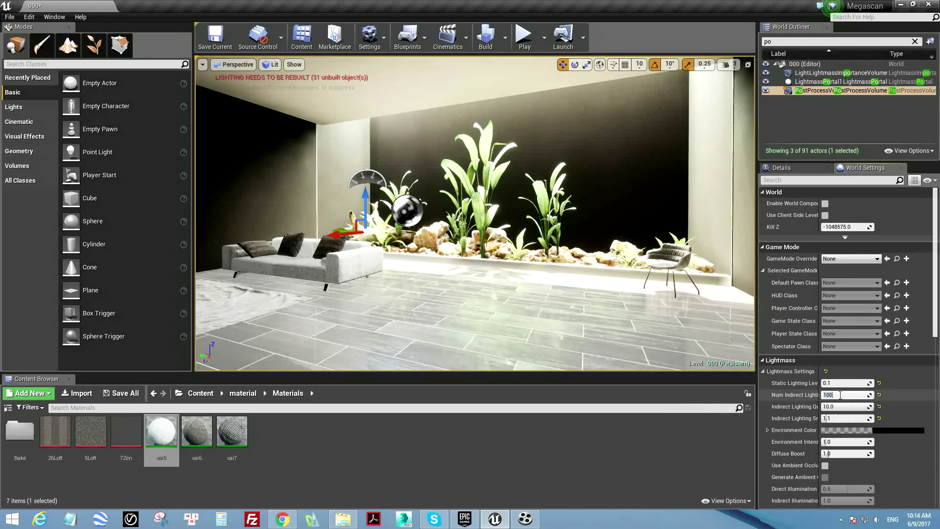
{"action": "key", "text": "Tab"}
{"action": "left_click", "coordinate": [497, 45]}
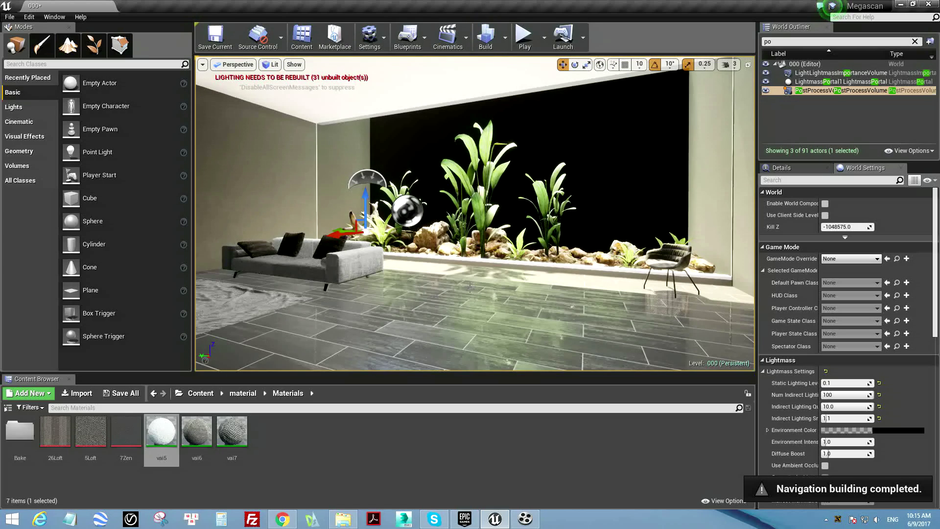
- Open the StarterContent > Particles folder in the Content Browser
{"action": "left_click_drag", "start_coordinate": [482, 230], "coordinate": [485, 245]}
{"action": "left_click", "coordinate": [201, 393]}
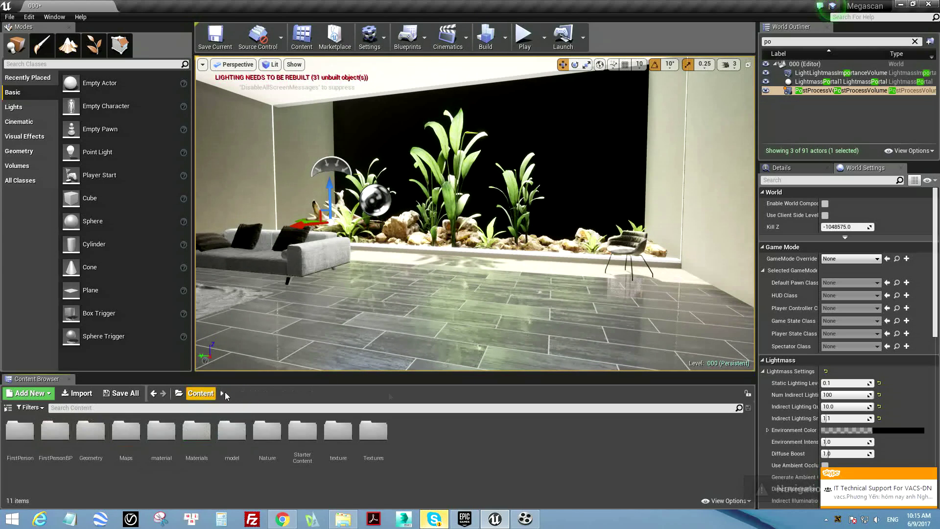
{"action": "left_click", "coordinate": [930, 475]}
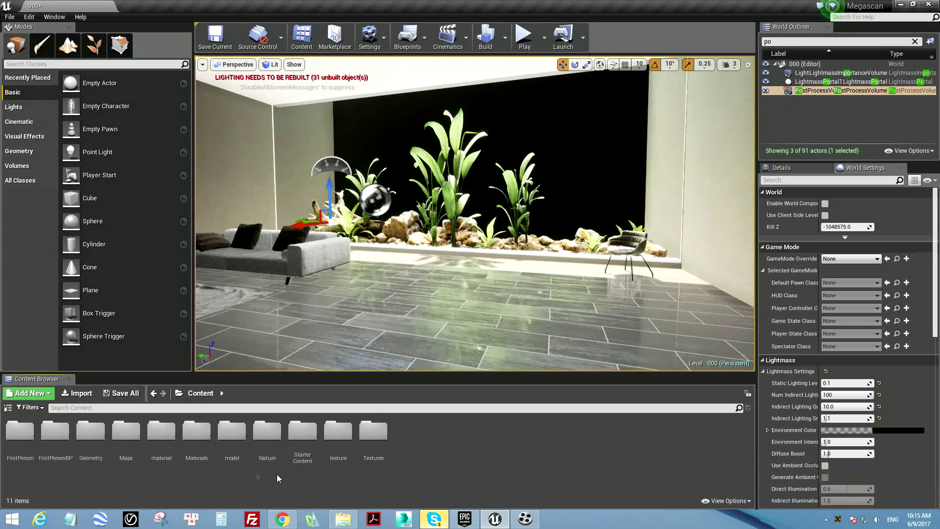
{"action": "double_click", "coordinate": [300, 433]}
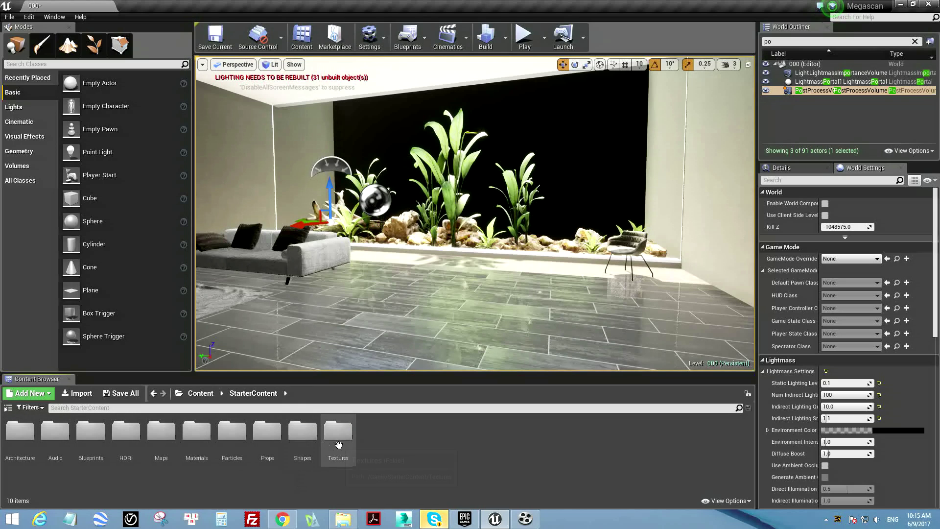
{"action": "double_click", "coordinate": [228, 444]}
- Place P_Ambient_Dust in the room, raise it near the planter, and rebuild lighting
{"action": "left_click_drag", "start_coordinate": [56, 431], "coordinate": [429, 286]}
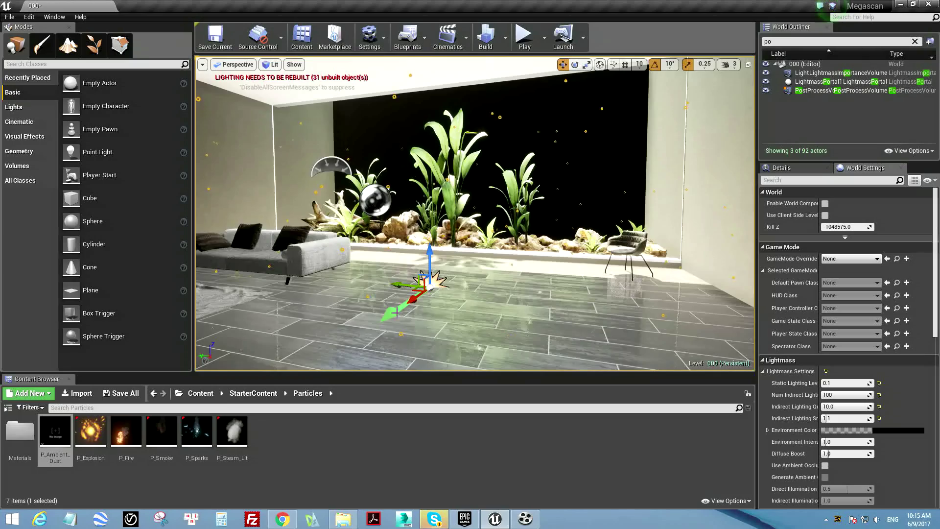
{"action": "scroll", "coordinate": [423, 280], "scroll_direction": "up", "scroll_amount": 5}
{"action": "left_click_drag", "start_coordinate": [414, 319], "coordinate": [466, 268]}
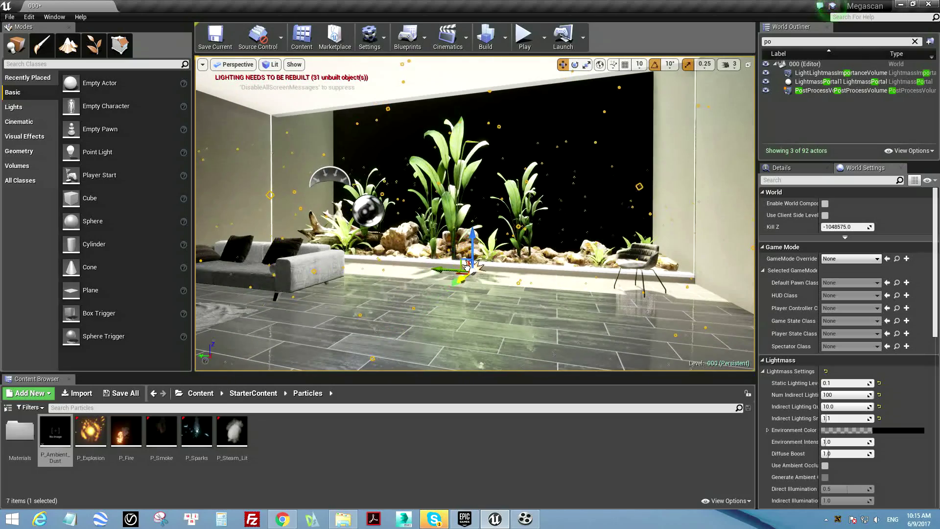
{"action": "right_click_drag", "start_coordinate": [506, 243], "coordinate": [470, 245]}
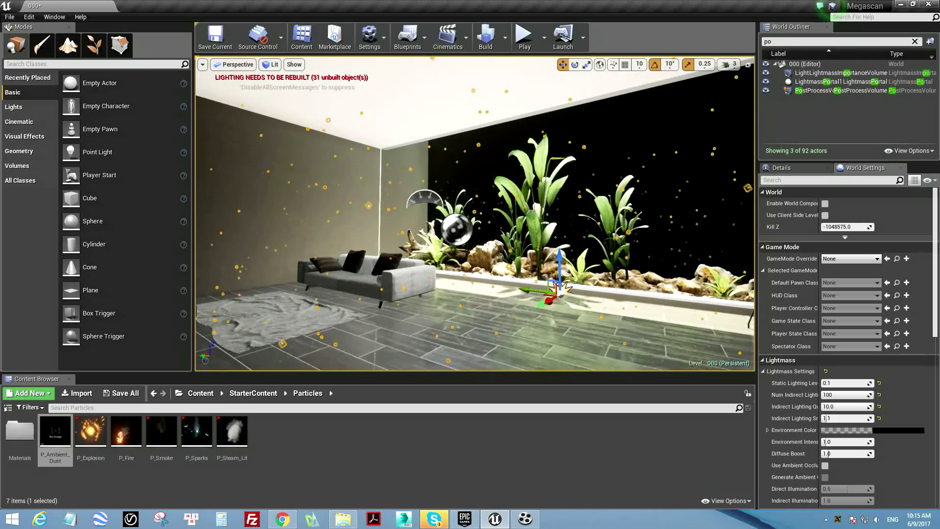
{"action": "left_click", "coordinate": [492, 48]}
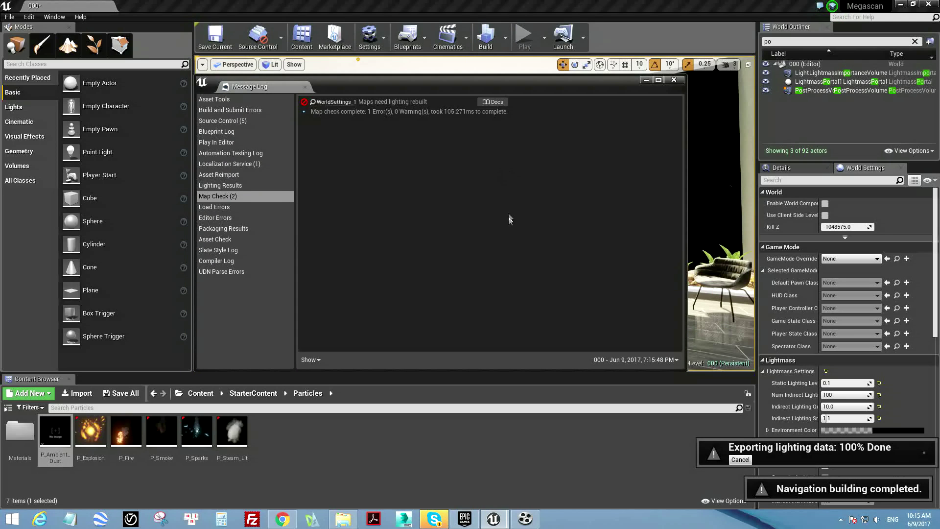
- Bring the Cute Screen Recorder window up from the taskbar
{"action": "left_click", "coordinate": [525, 519]}
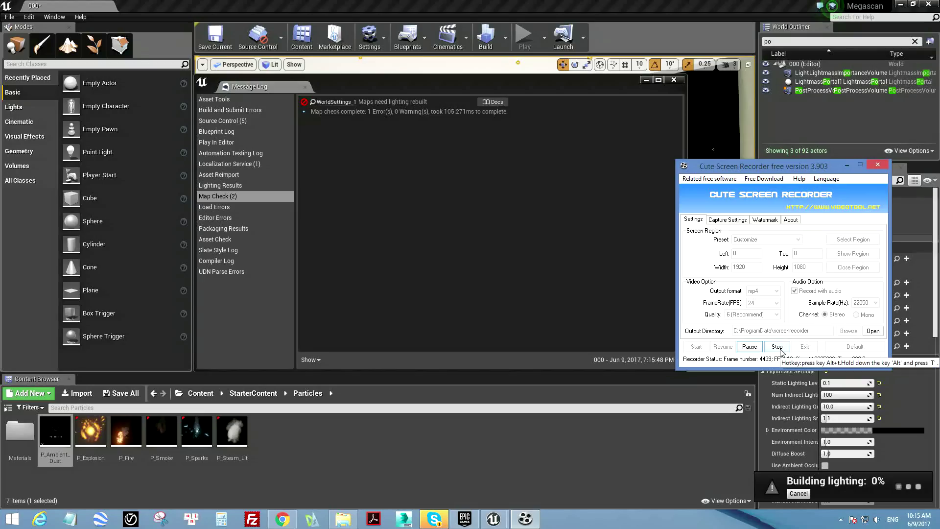